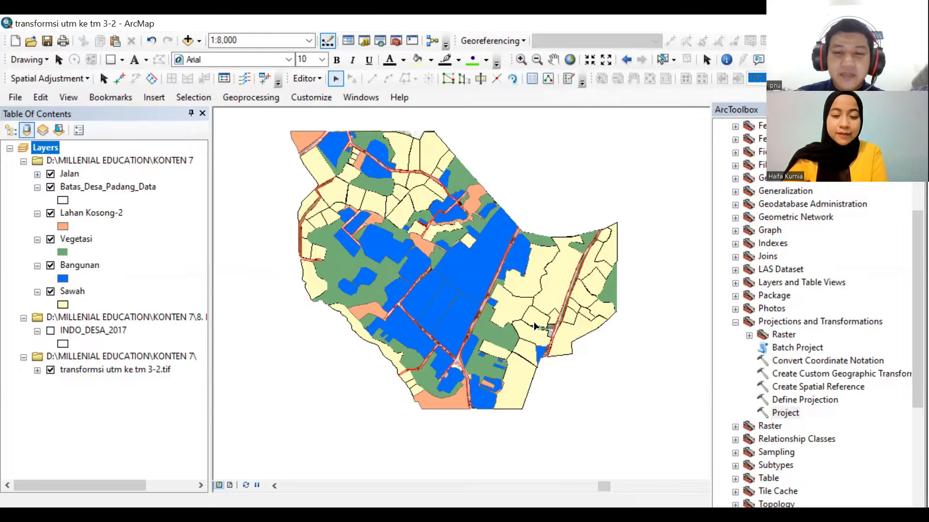
Close the ArcToolbox window to give the village land-cover map more room.
scroll(533, 321, down, 2)
drag(365, 254, 410, 286)
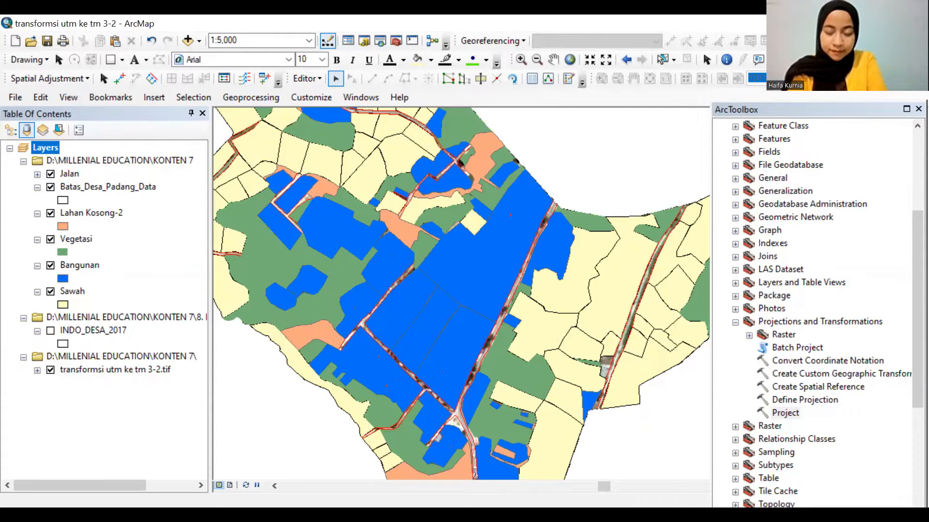
click(918, 109)
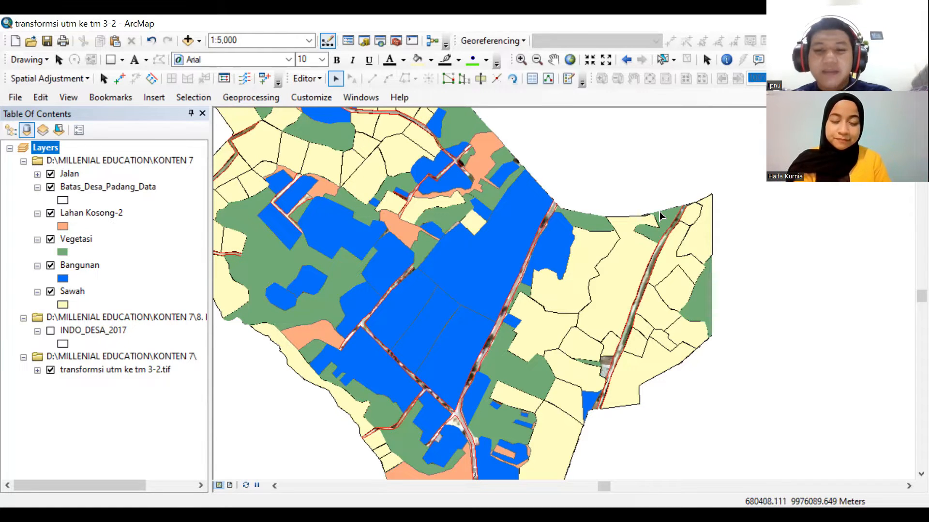
Examine the sliver gap along the shared boundary of the two neighbouring Sawah polygons east of the road.
scroll(584, 261, up, 4)
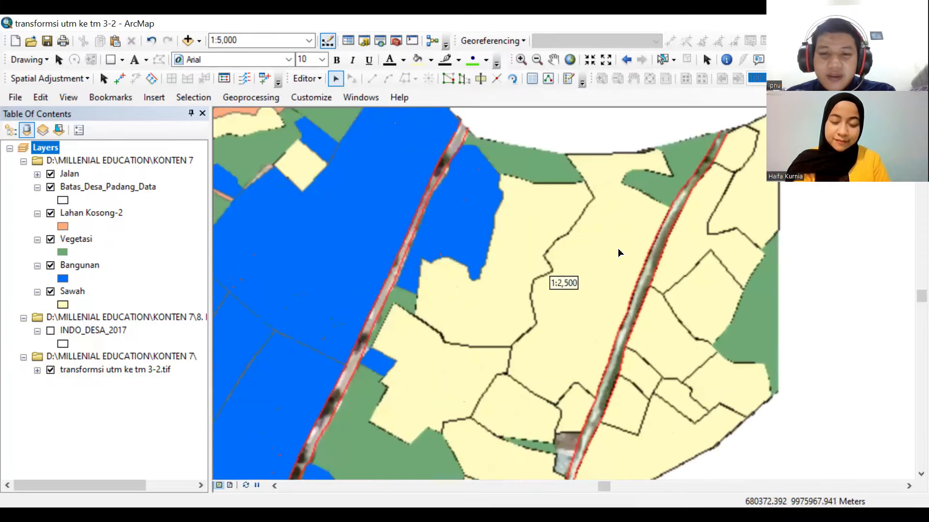
scroll(494, 251, up, 2)
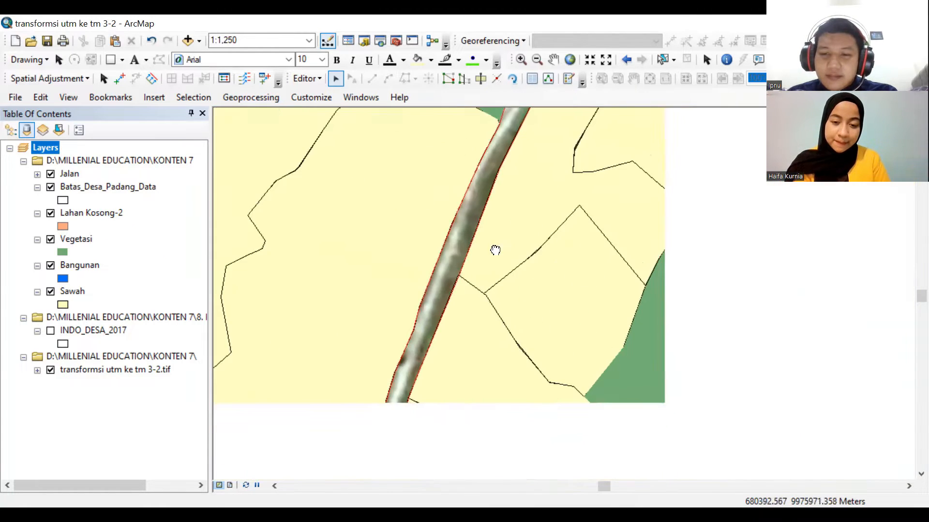
scroll(528, 369, up, 5)
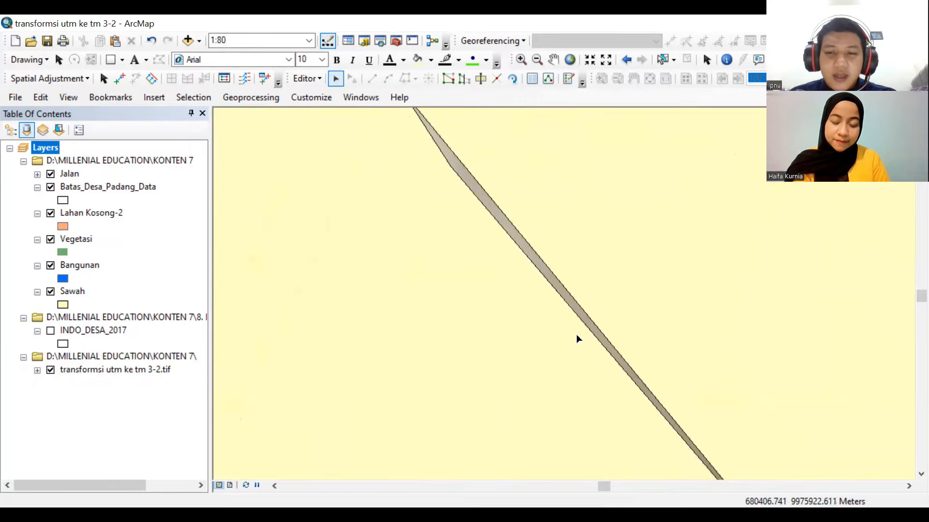
drag(576, 338, 407, 239)
scroll(406, 239, down, 2)
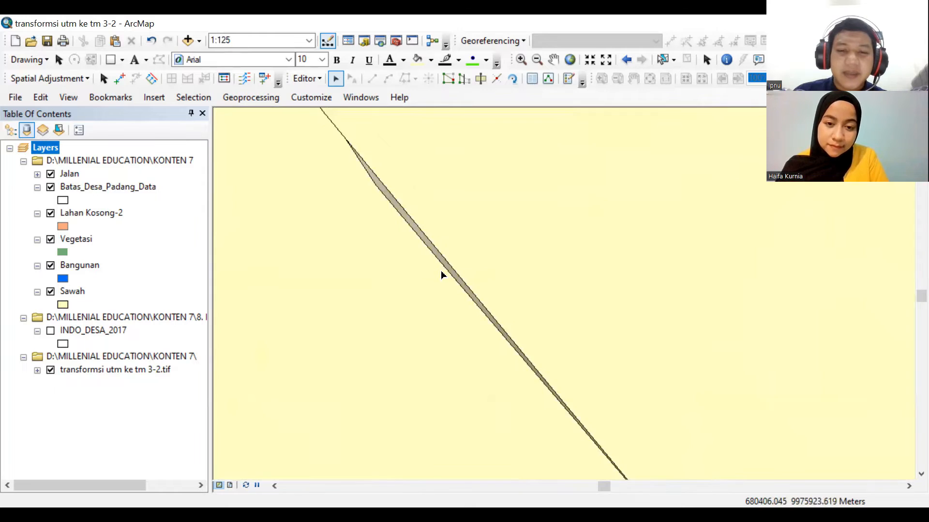
scroll(442, 275, down, 1)
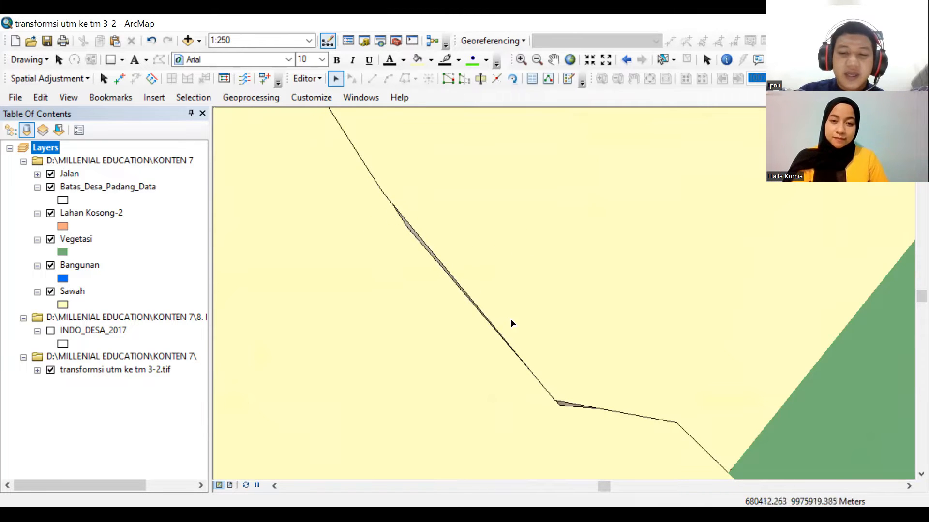
scroll(445, 245, up, 3)
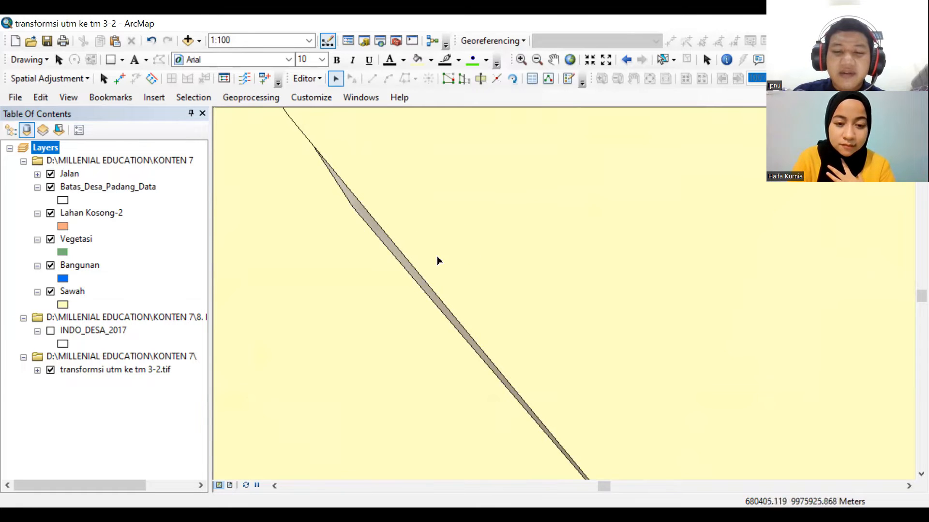
scroll(459, 240, up, 1)
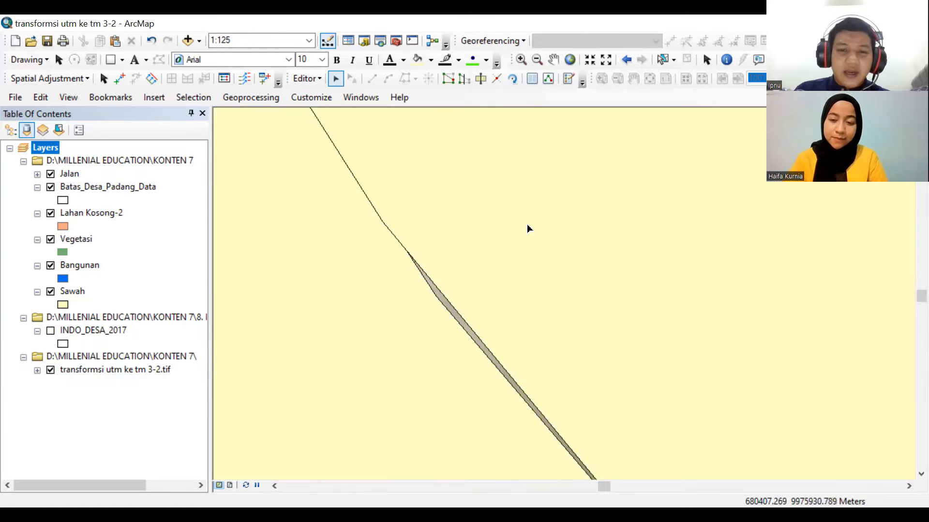
drag(568, 325, 541, 234)
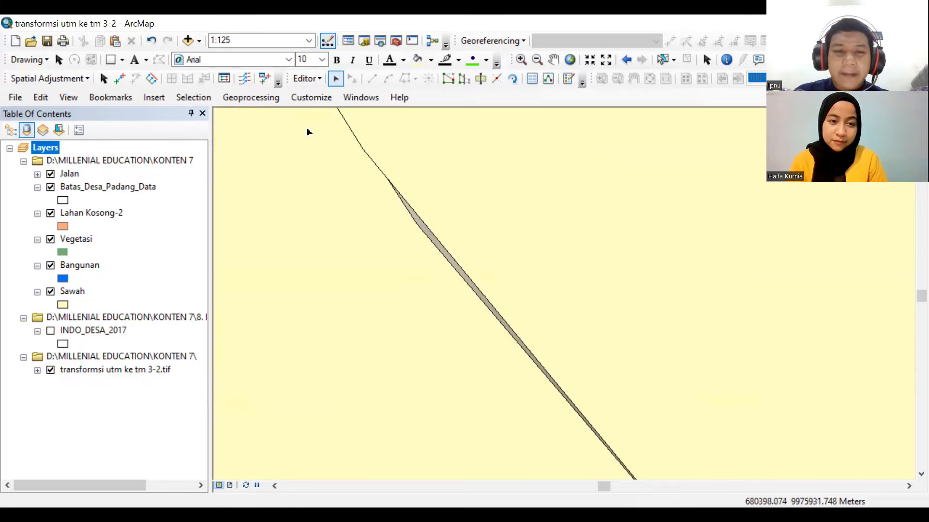
Restart editing on the KONTEN 7 shapefile workspace, continuing past the spatial reference warnings.
click(317, 78)
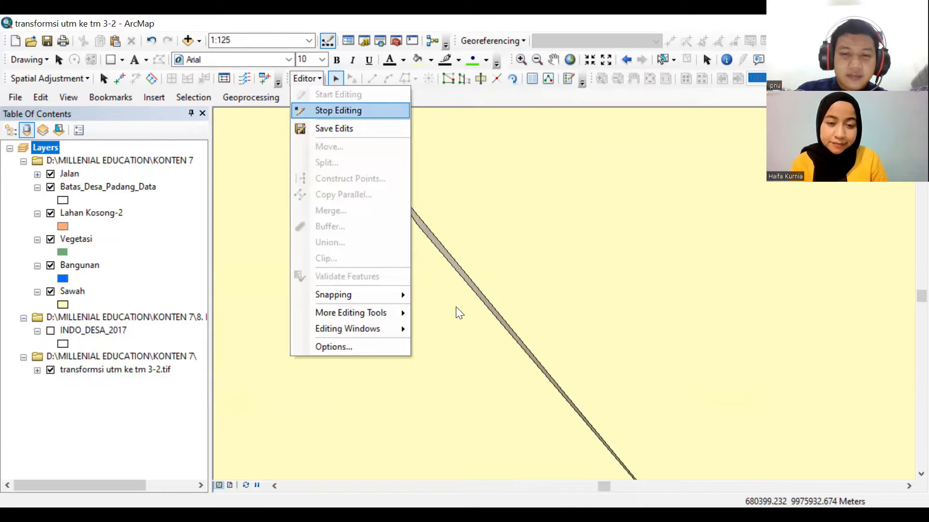
key(Return)
click(423, 316)
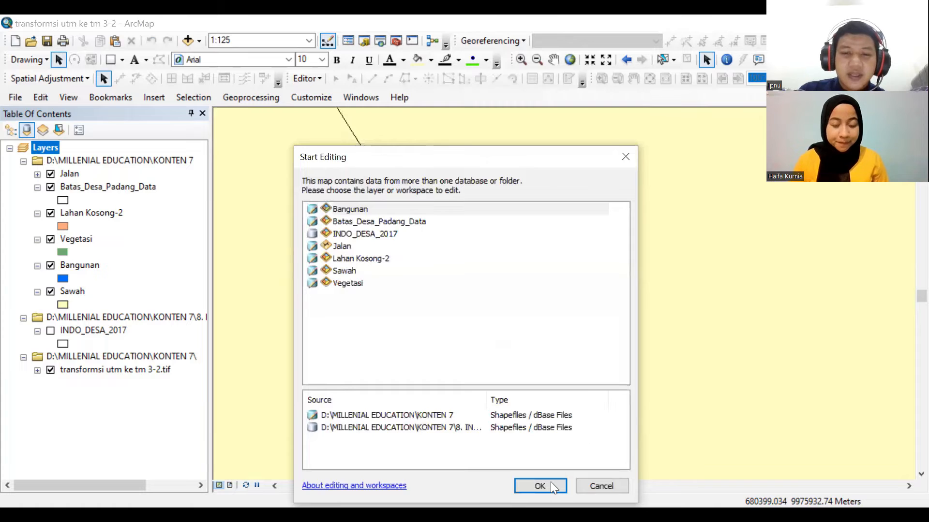
click(544, 481)
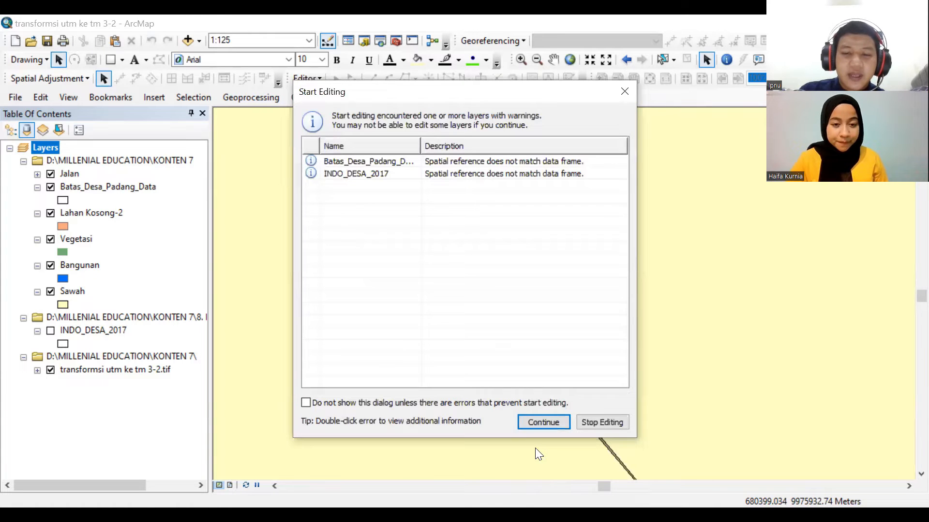
click(530, 421)
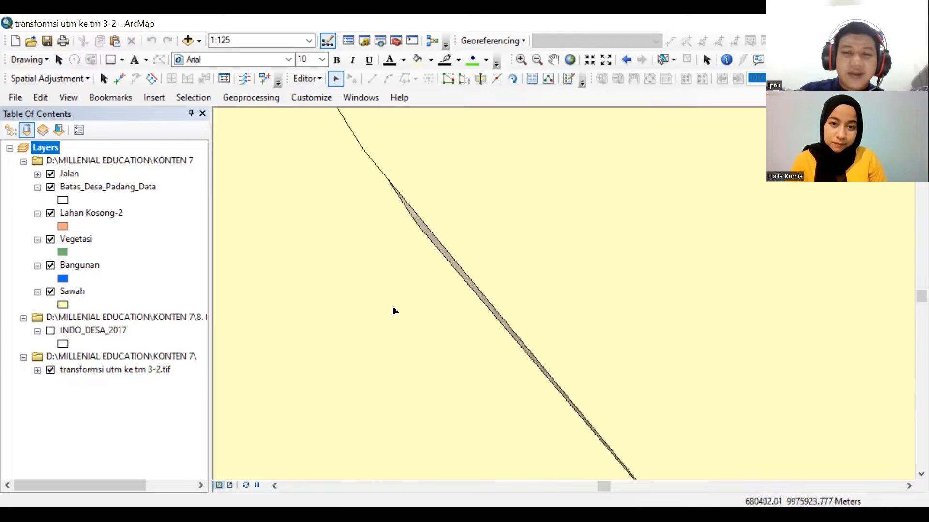
Edit the western Sawah polygon's vertices beside the gap, moving two of them onto the neighbouring polygon's edge.
click(440, 344)
scroll(400, 210, down, 2)
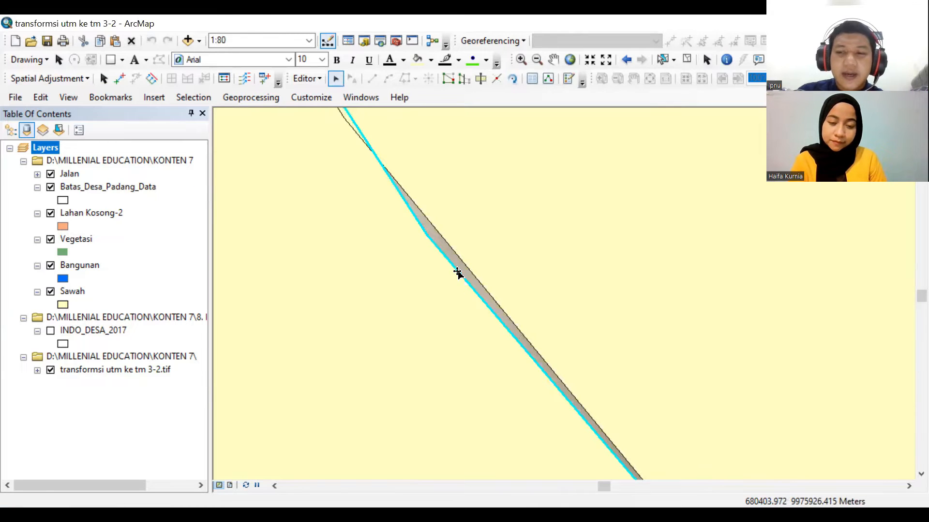
right_click(458, 272)
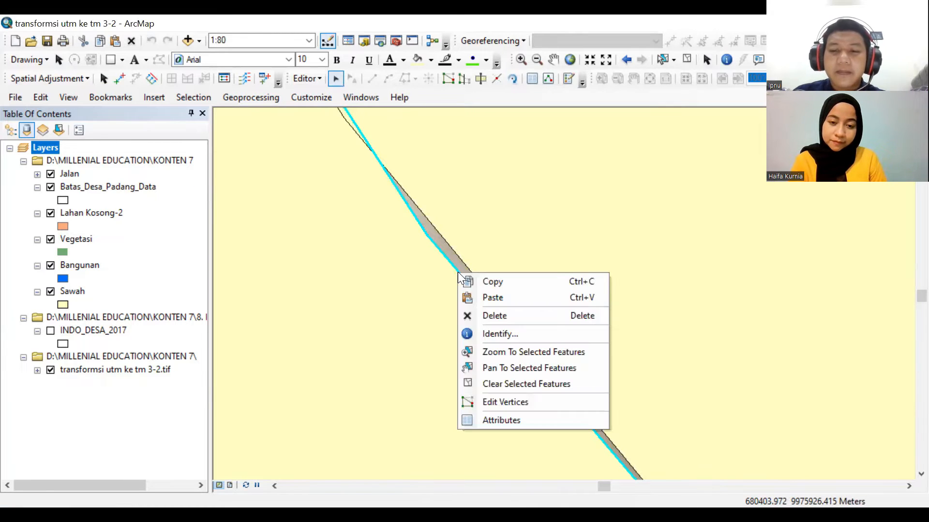
click(504, 402)
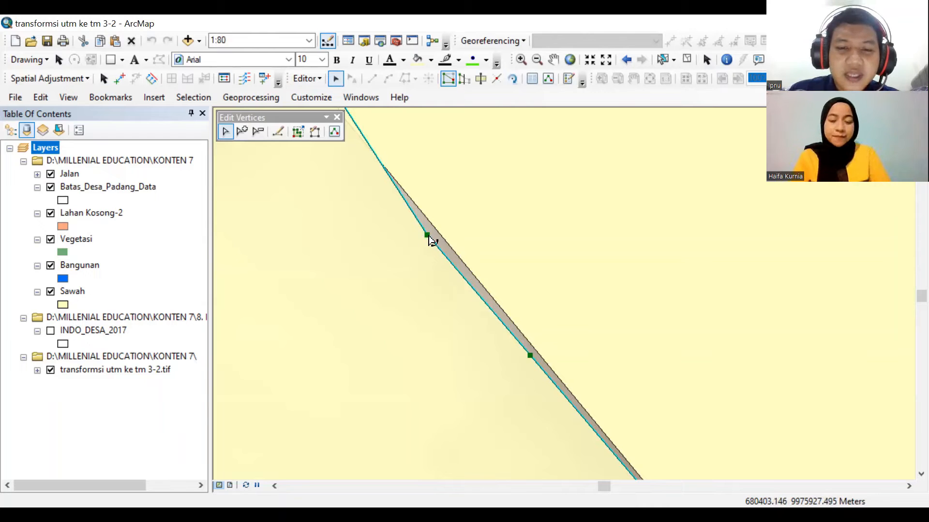
drag(427, 235, 434, 227)
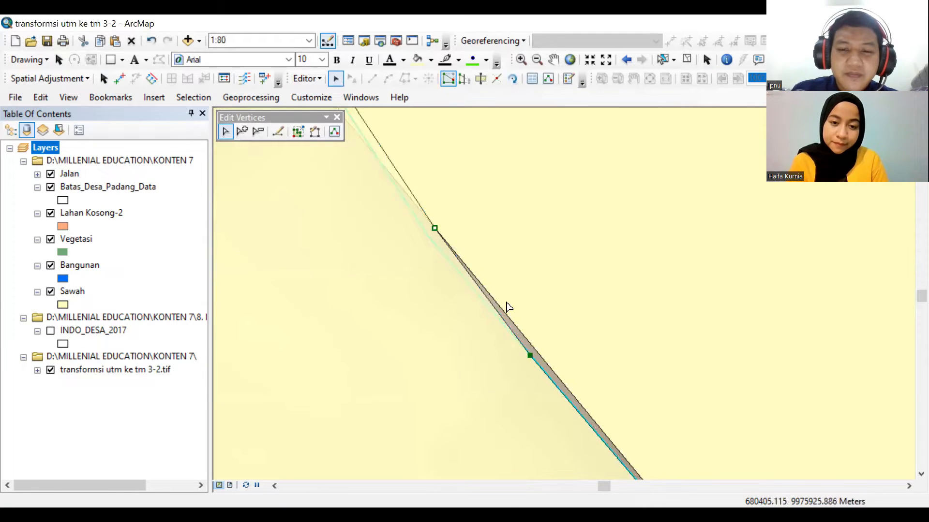
drag(531, 354, 532, 346)
click(559, 349)
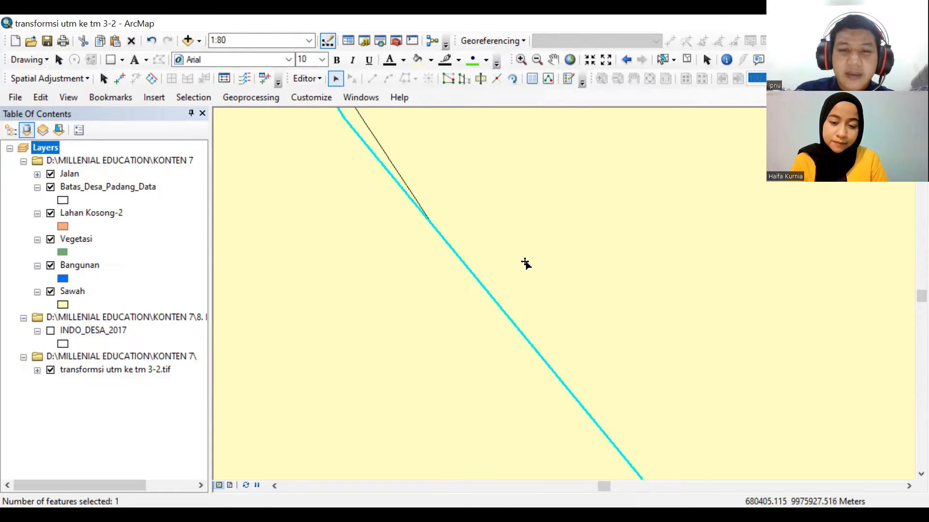
Insert a vertex on the eastern Sawah polygon's edge and move it and the adjacent vertex onto the western polygon's boundary.
drag(587, 318, 537, 145)
drag(558, 230, 668, 430)
drag(424, 229, 483, 354)
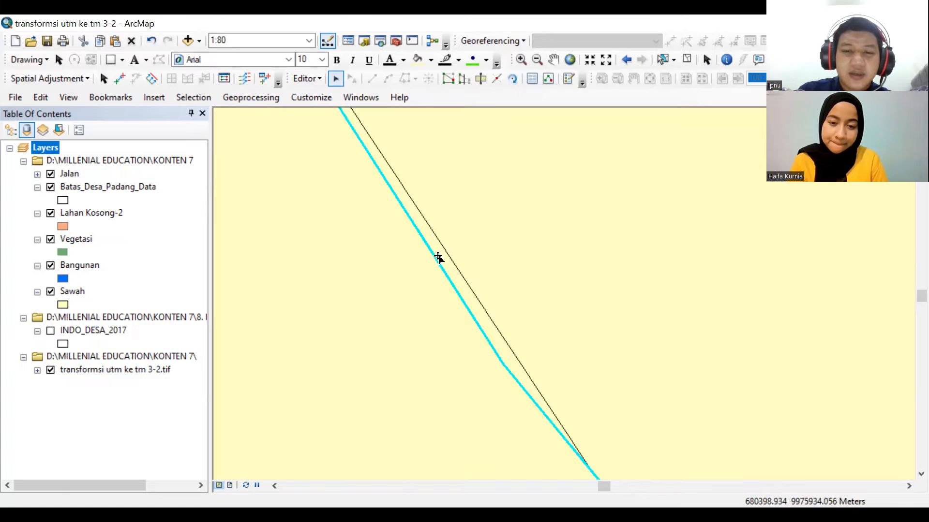
drag(468, 282, 425, 172)
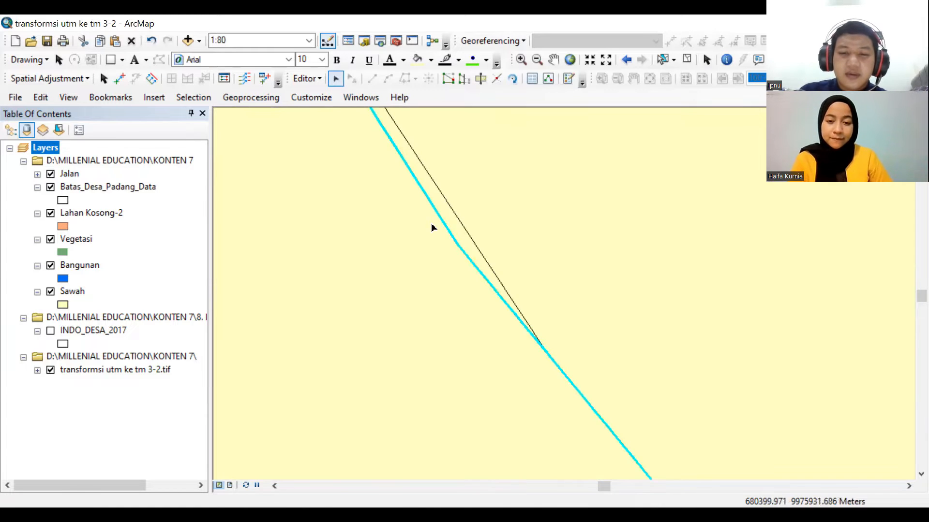
right_click(445, 224)
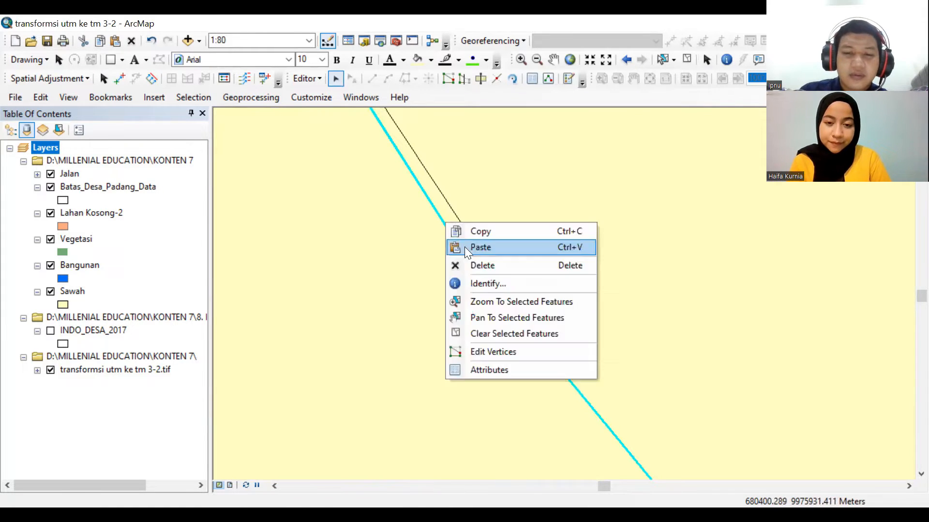
click(500, 352)
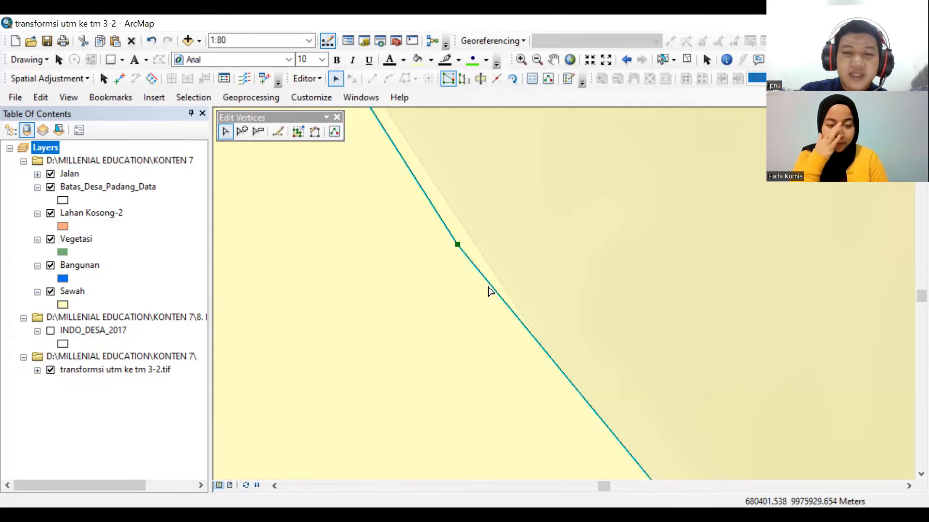
right_click(499, 297)
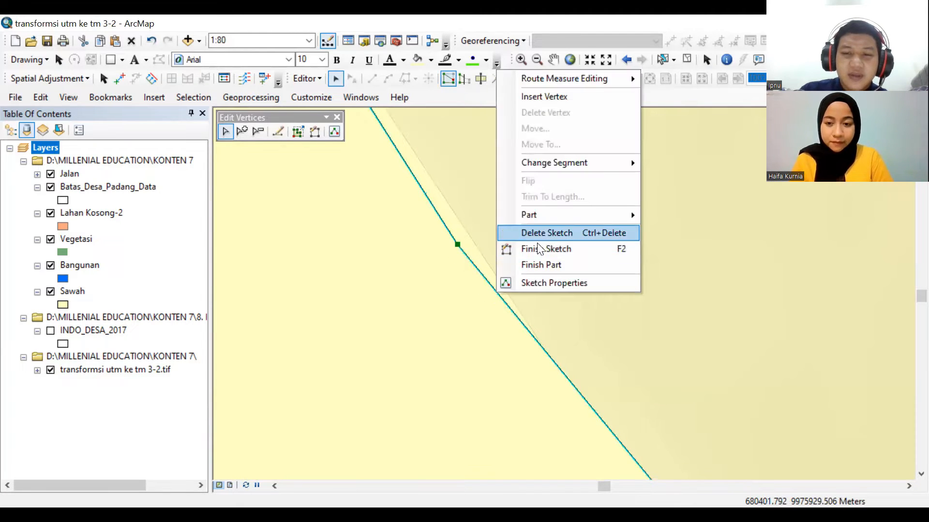
click(569, 102)
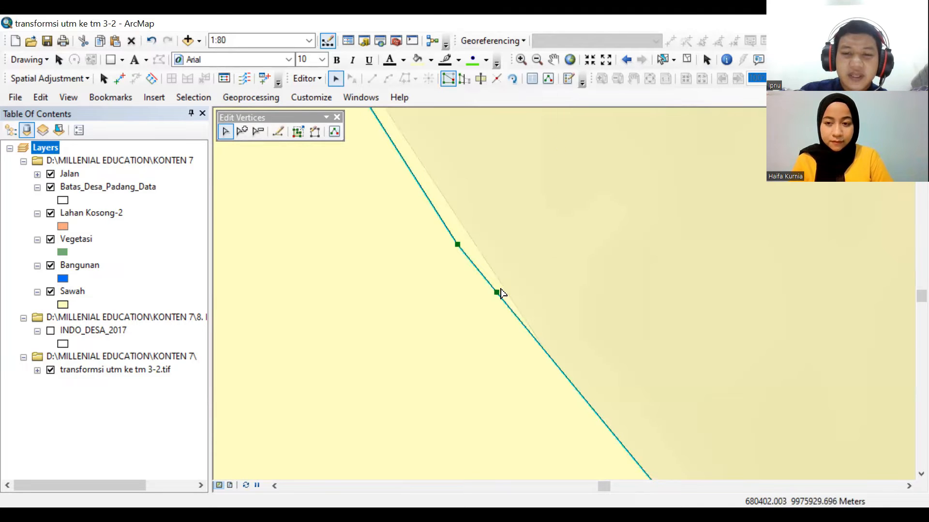
drag(496, 291, 501, 284)
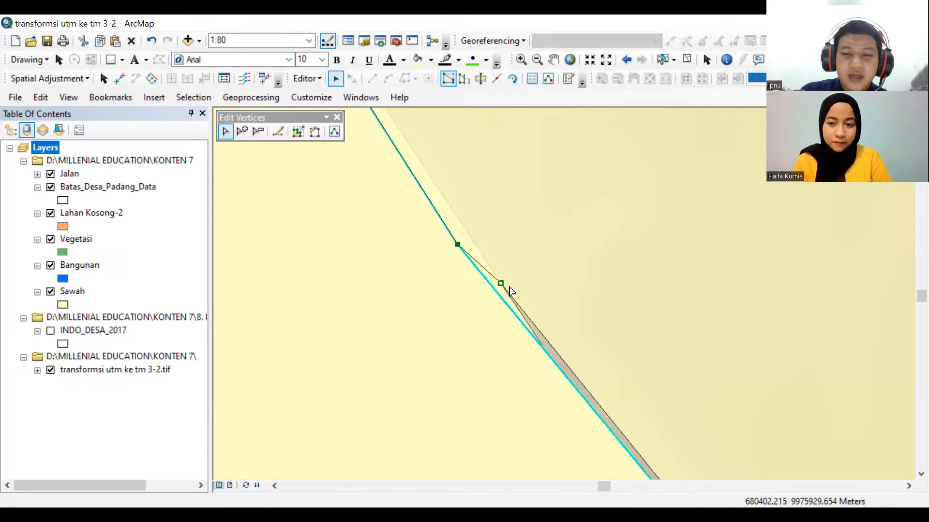
drag(457, 243, 464, 233)
click(553, 267)
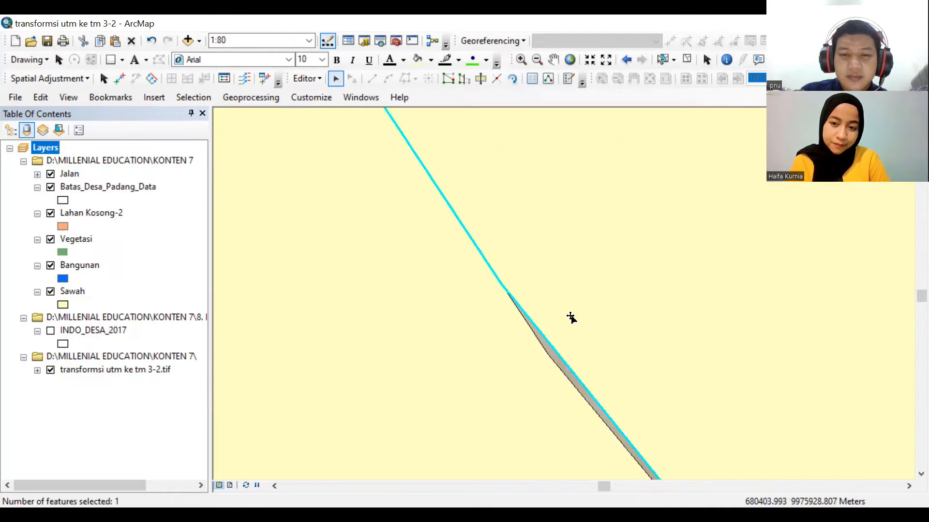
Add a vertex to the western Sawah polygon beside the remaining gap, then move it and the next vertex to the eastern polygon's edge.
scroll(561, 276, up, 1)
scroll(503, 195, up, 3)
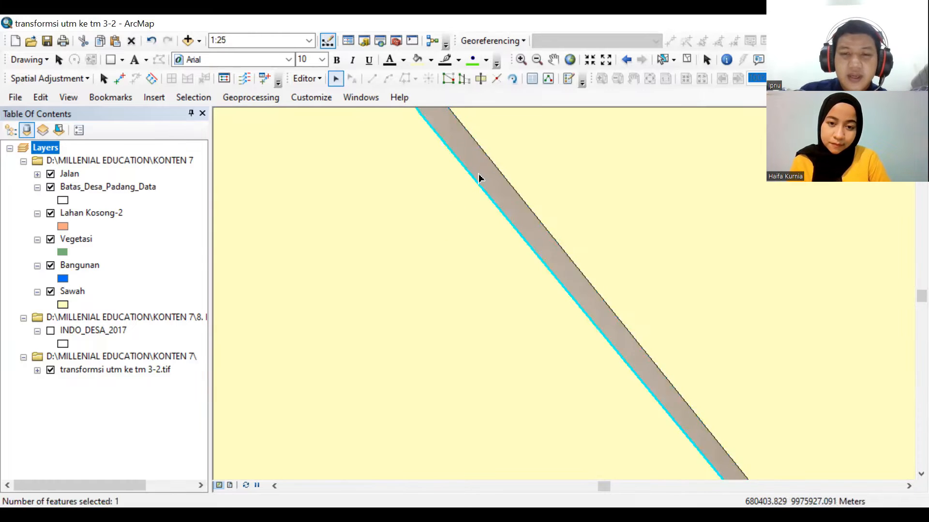
drag(479, 176, 539, 369)
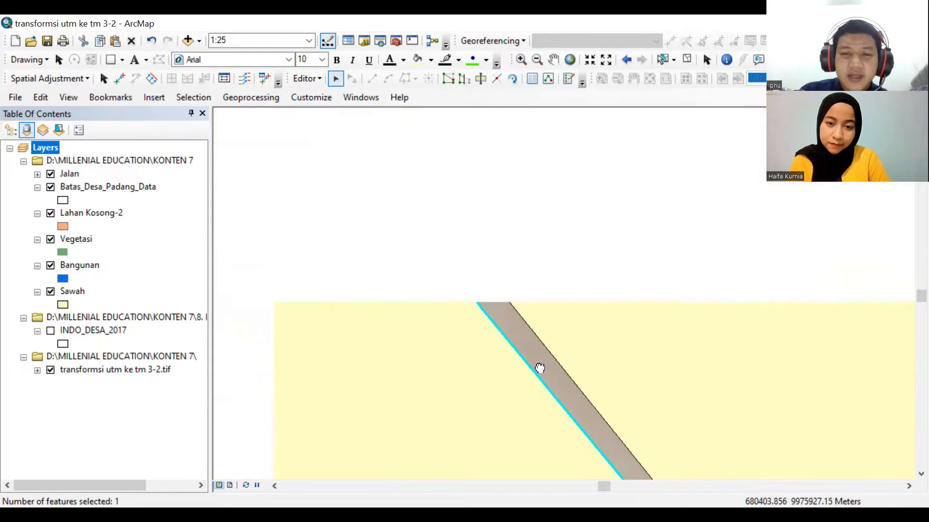
right_click(476, 304)
click(528, 431)
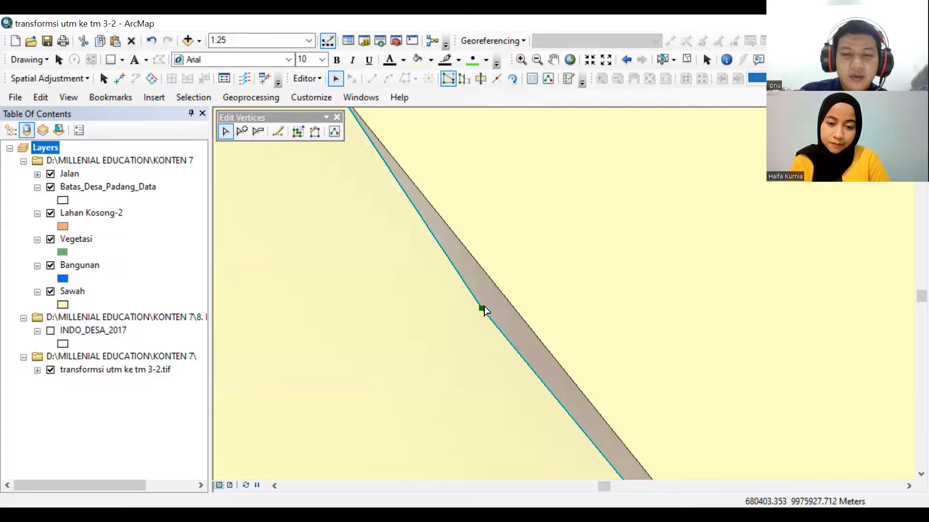
right_click(432, 236)
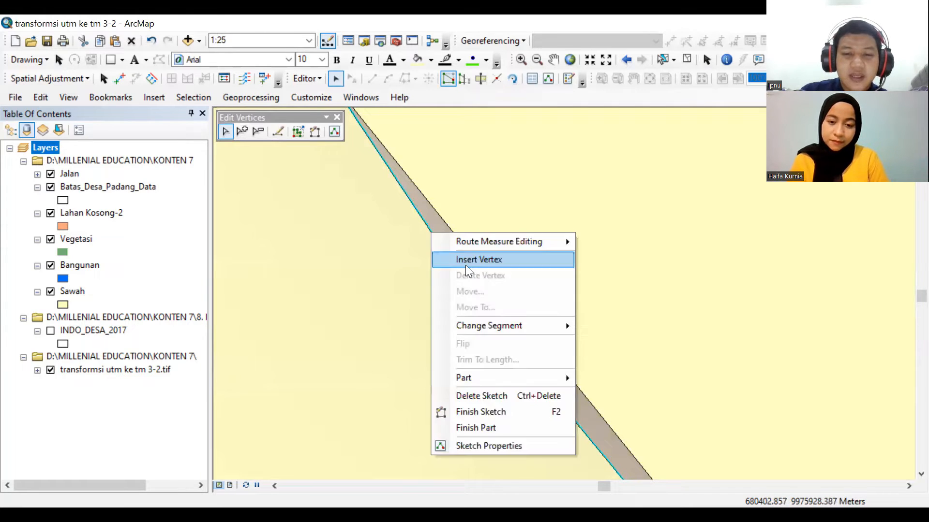
click(466, 261)
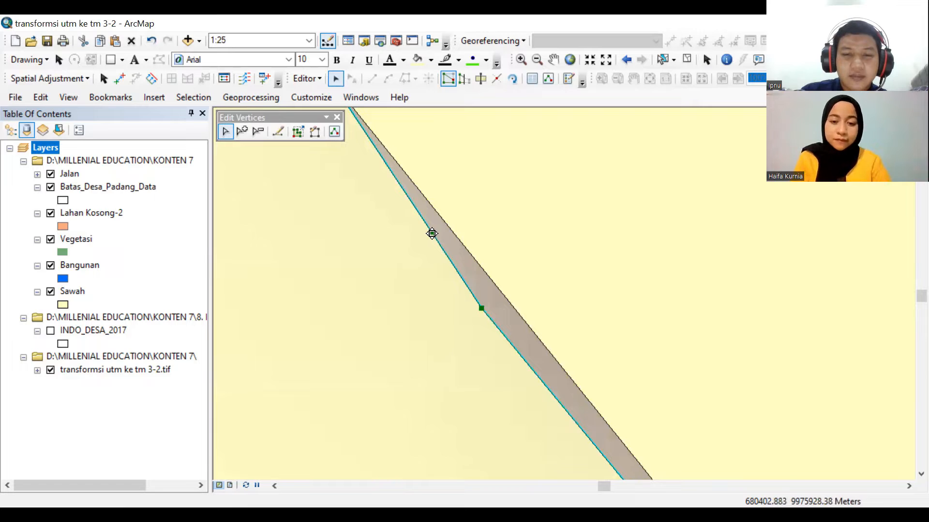
drag(431, 232, 444, 224)
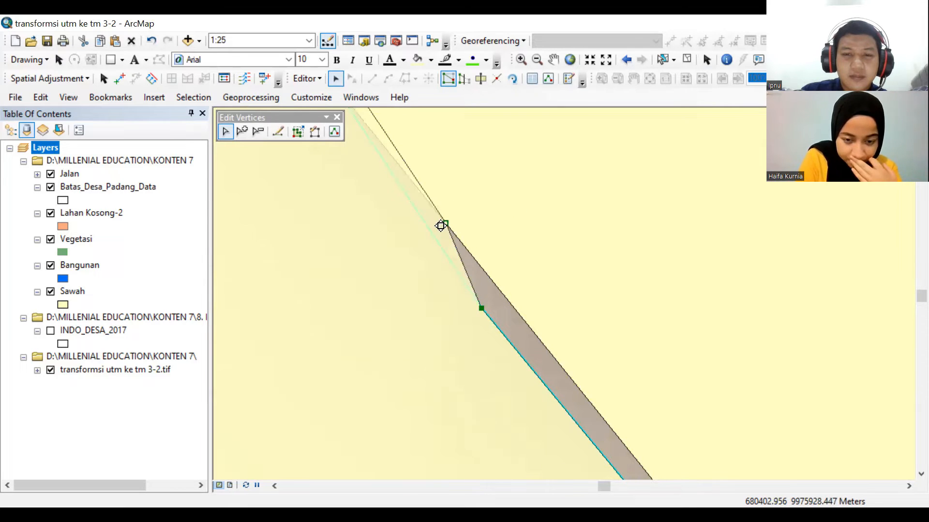
drag(481, 307, 501, 292)
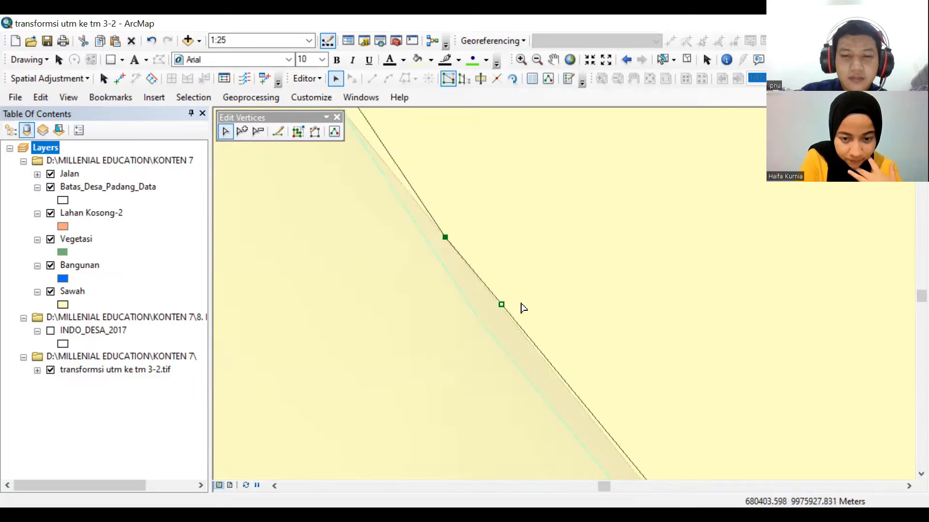
click(528, 294)
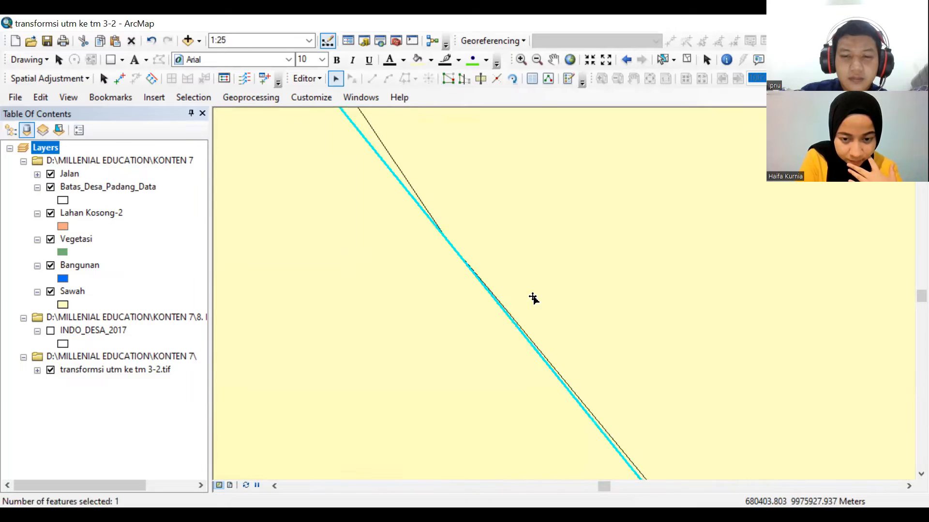
Follow the western Sawah polygon's shared boundary northwestward from the repaired section and examine it for remaining sliver gaps.
drag(523, 254, 549, 335)
drag(416, 183, 466, 298)
scroll(493, 289, down, 4)
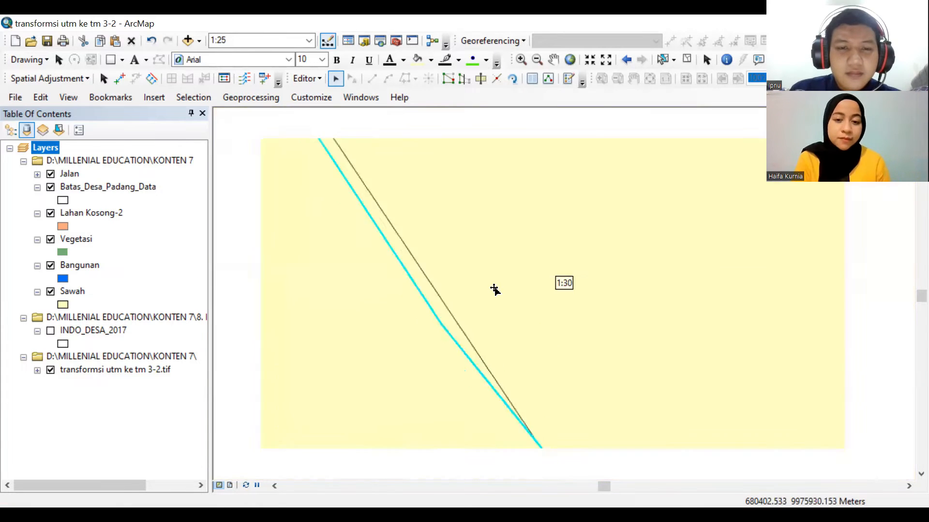
scroll(481, 274, down, 1)
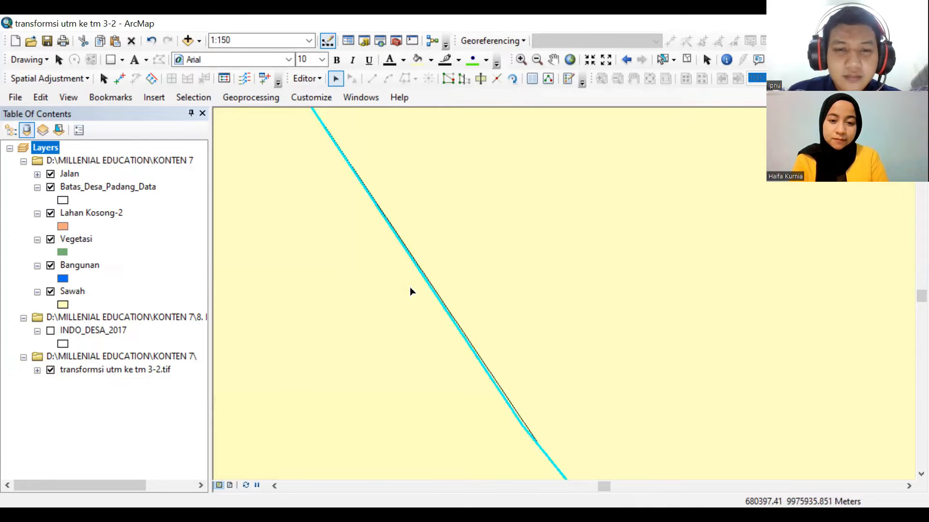
scroll(394, 265, up, 4)
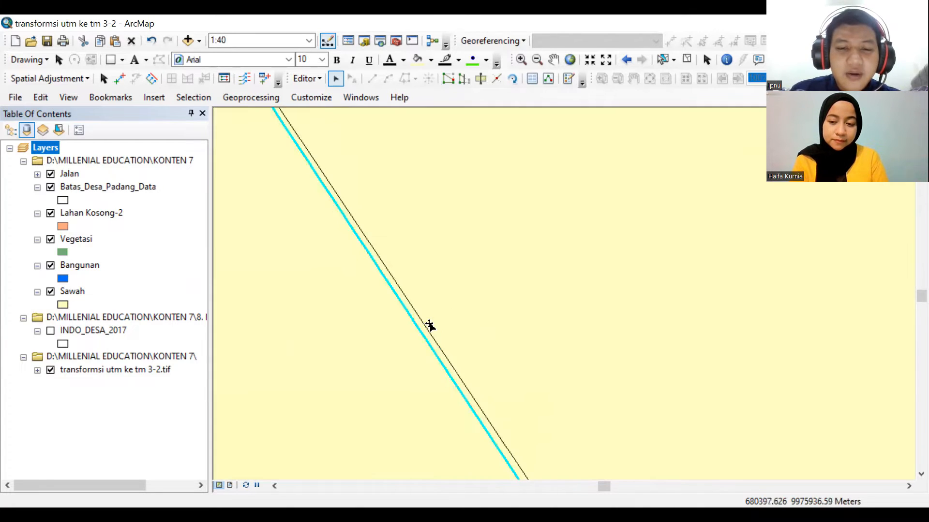
scroll(421, 314, up, 2)
drag(404, 206, 496, 336)
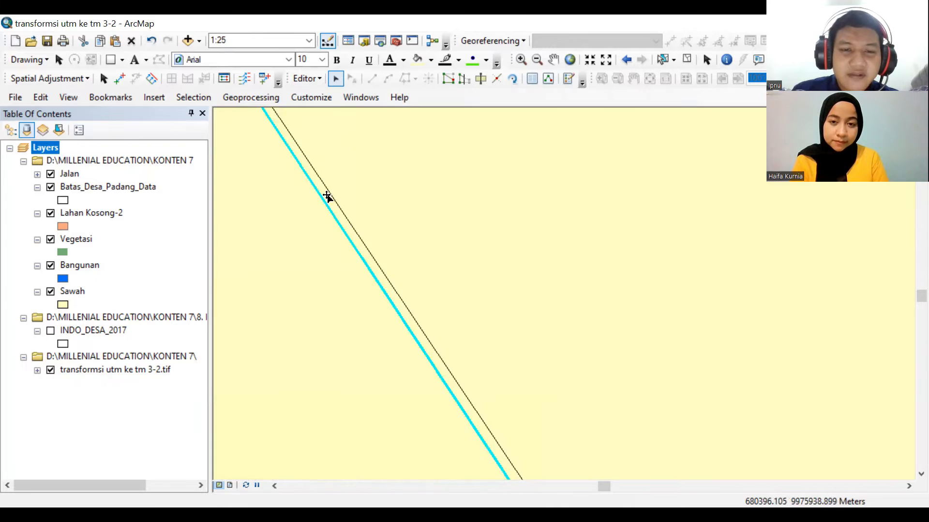
drag(337, 174, 529, 394)
drag(402, 218, 526, 407)
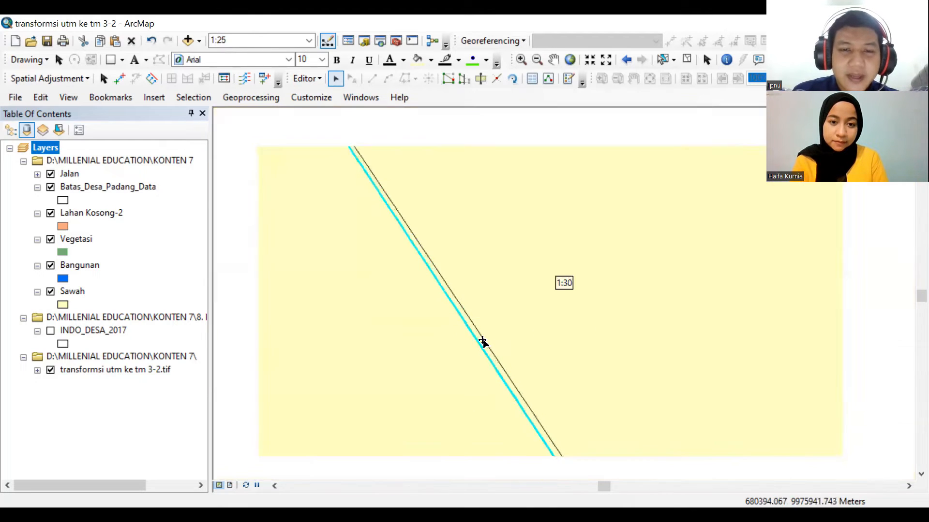
scroll(443, 265, down, 3)
drag(416, 213, 533, 479)
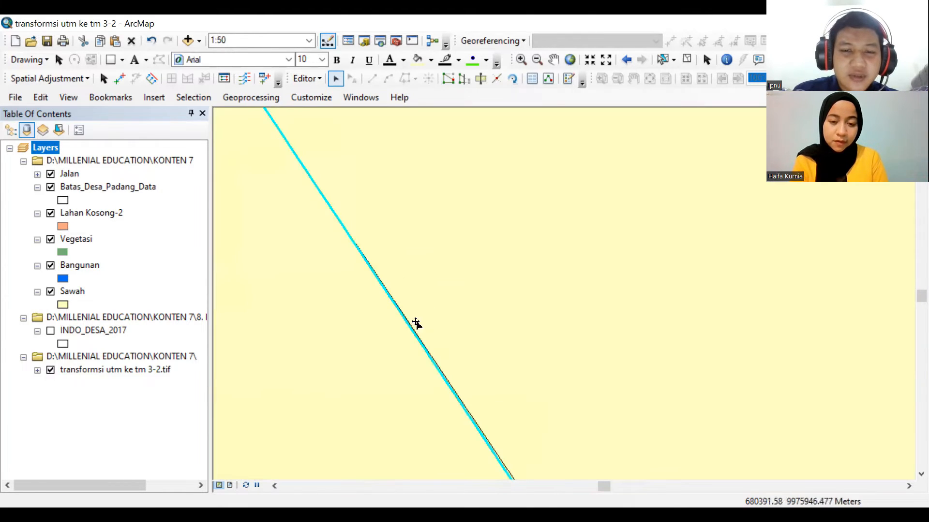
Edit the selected western Sawah polygon's vertices and move the vertex beside the narrow gap onto the neighbouring polygon's edge.
scroll(348, 265, up, 5)
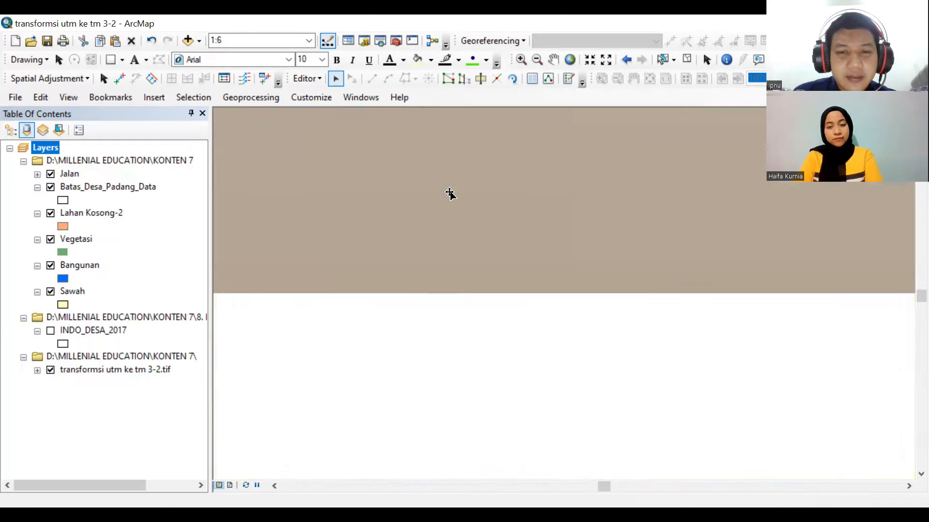
drag(420, 176, 514, 425)
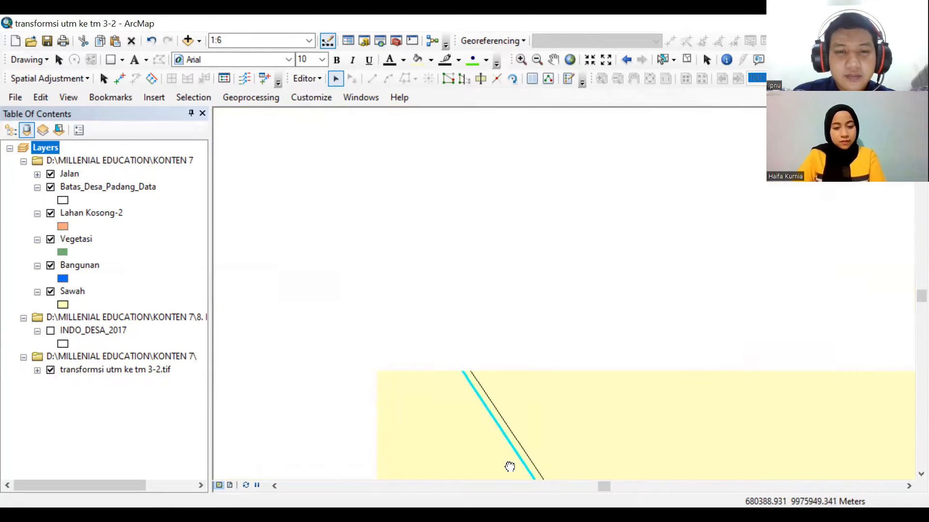
scroll(355, 242, down, 2)
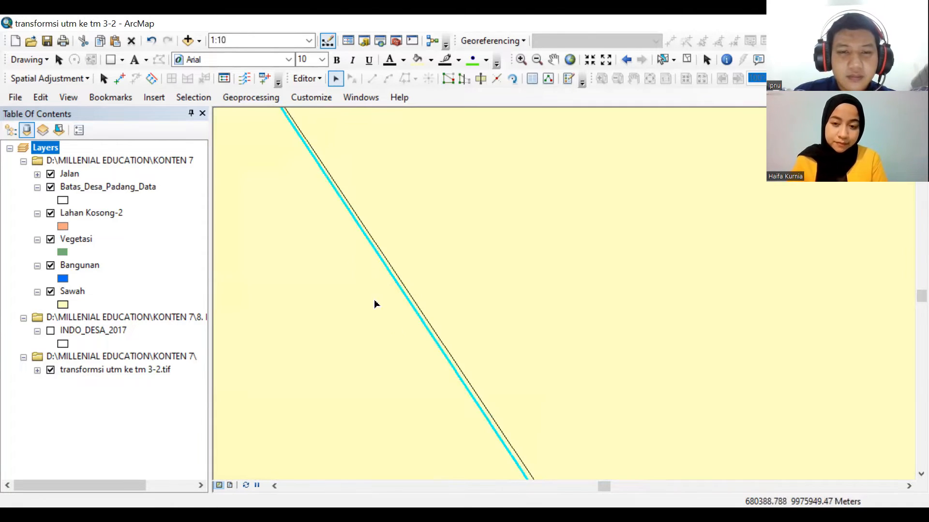
scroll(430, 341, up, 1)
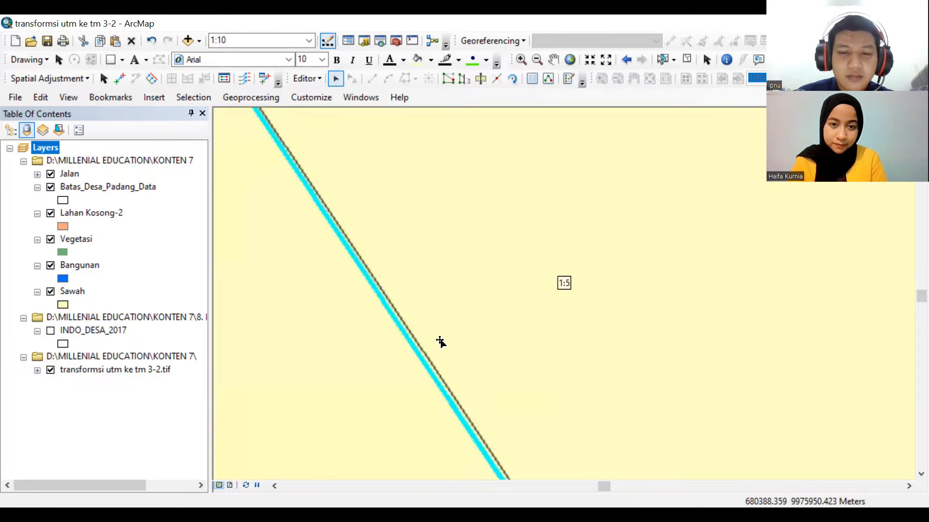
drag(564, 386, 486, 255)
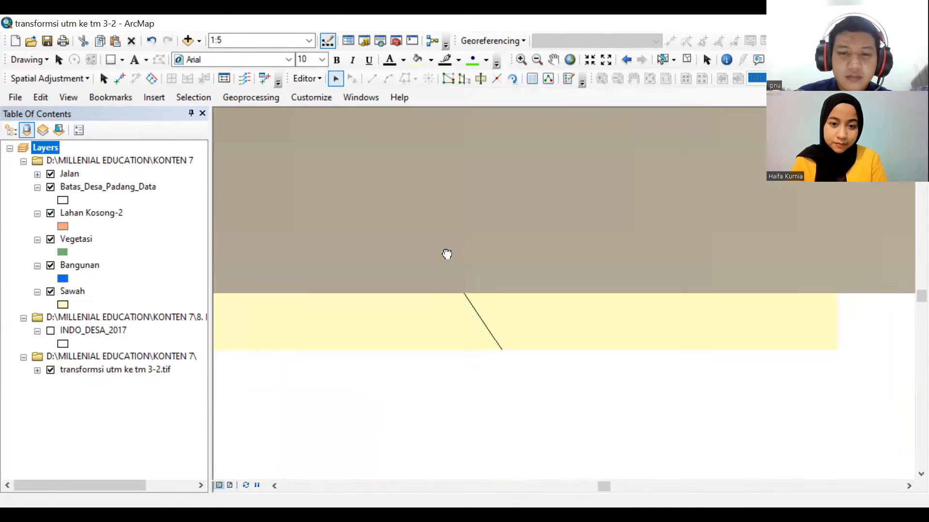
right_click(434, 262)
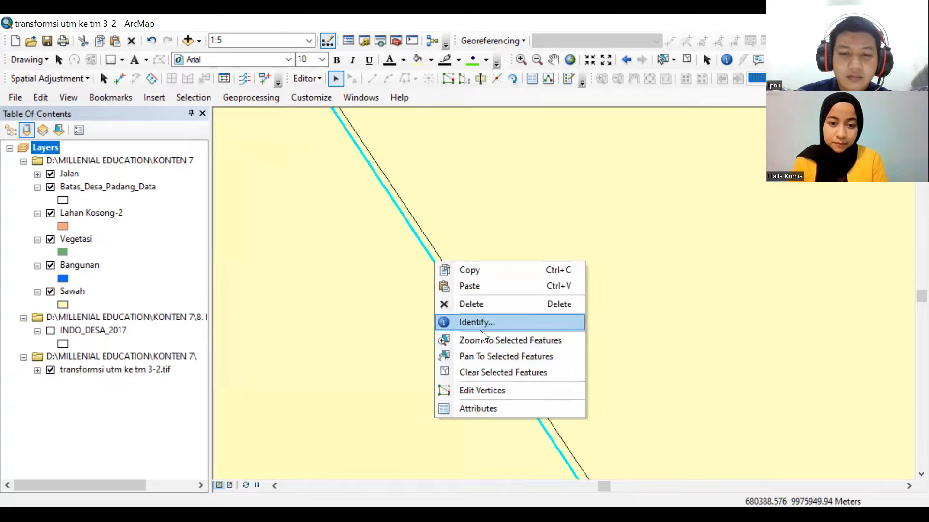
click(499, 390)
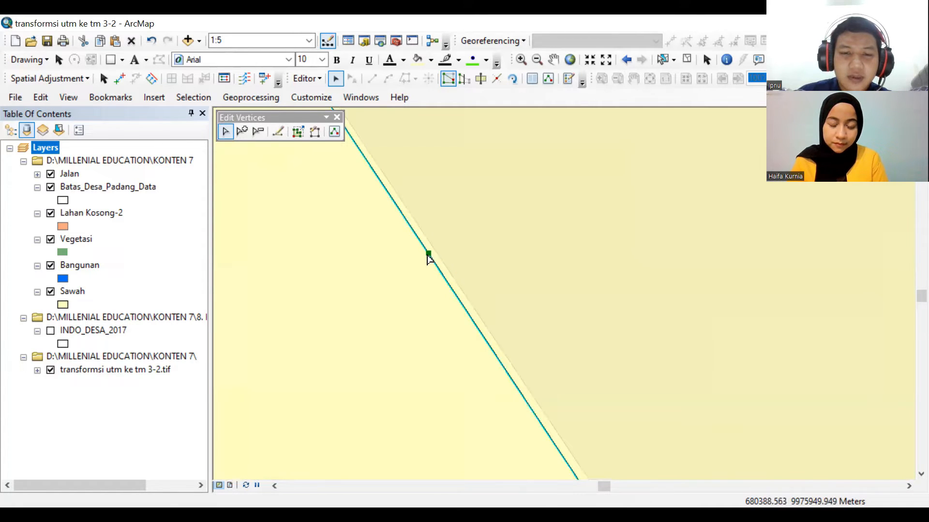
drag(428, 253, 435, 252)
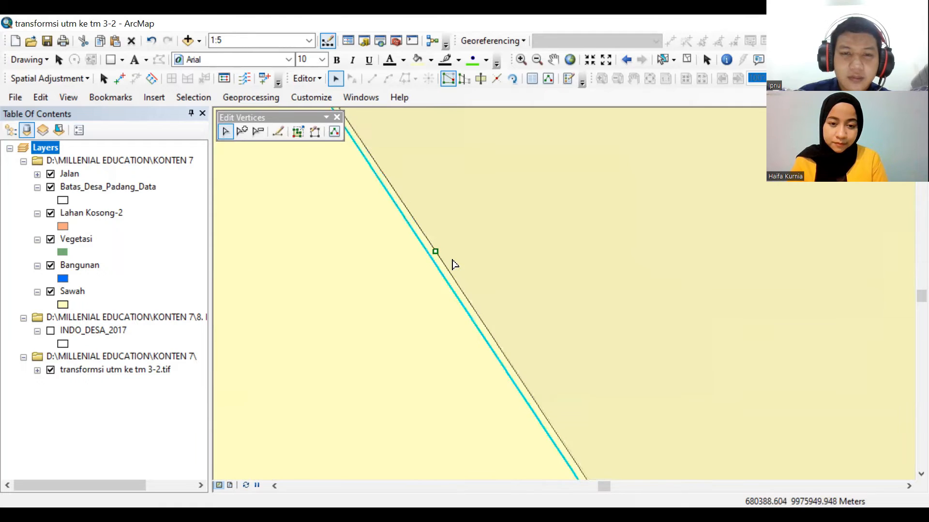
click(476, 285)
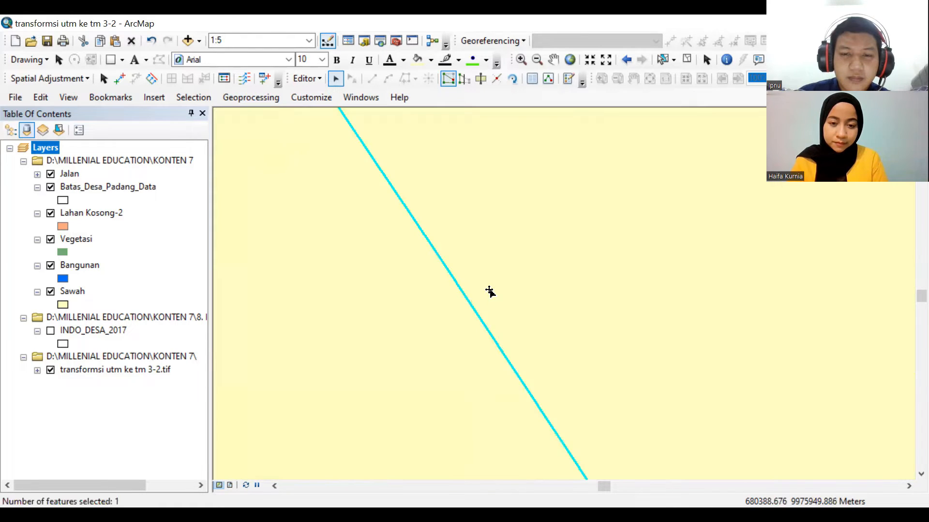
Examine the repaired Sawah boundary back toward the southeast for any gap left between the two polygons.
drag(562, 384, 538, 288)
scroll(539, 290, up, 2)
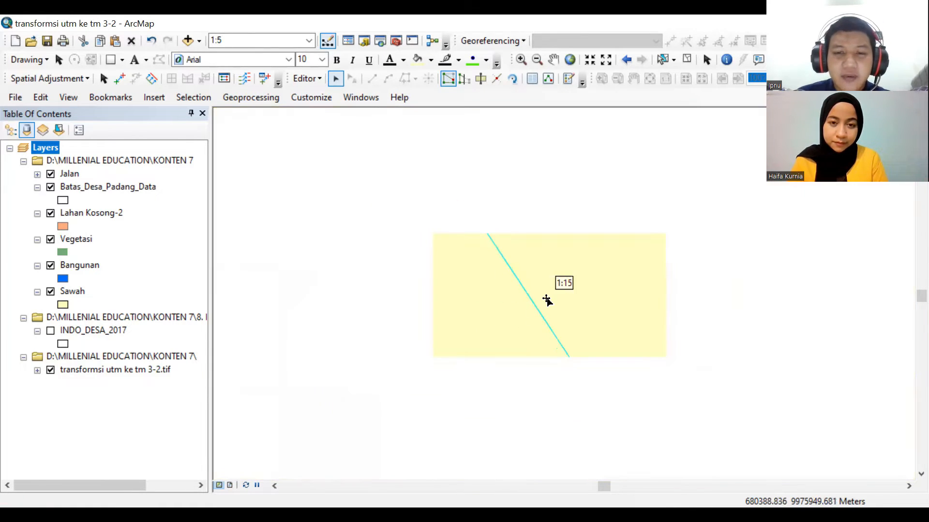
drag(559, 321, 490, 221)
scroll(543, 261, up, 3)
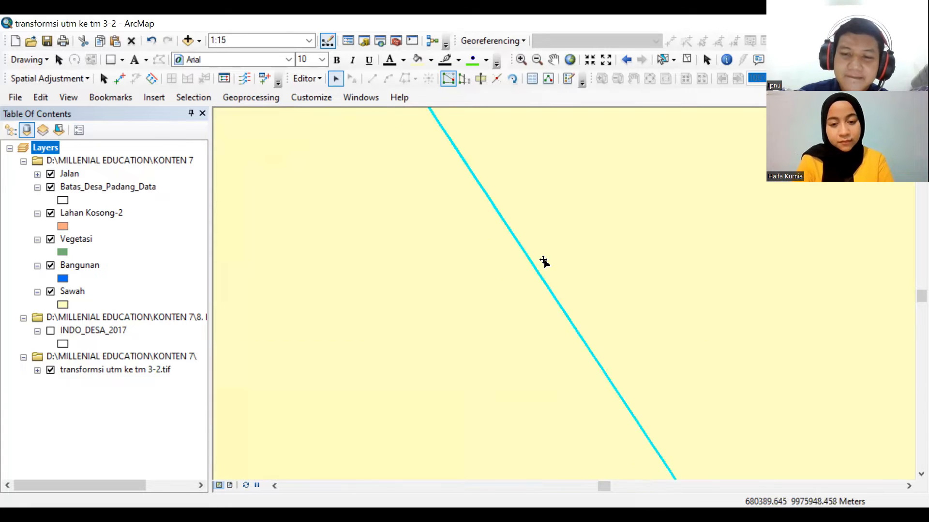
scroll(613, 312, up, 3)
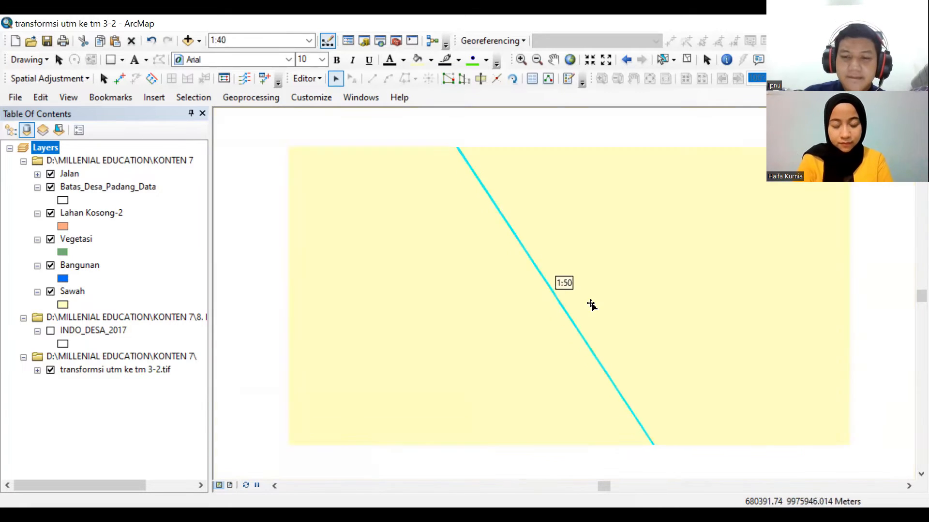
scroll(627, 339, up, 2)
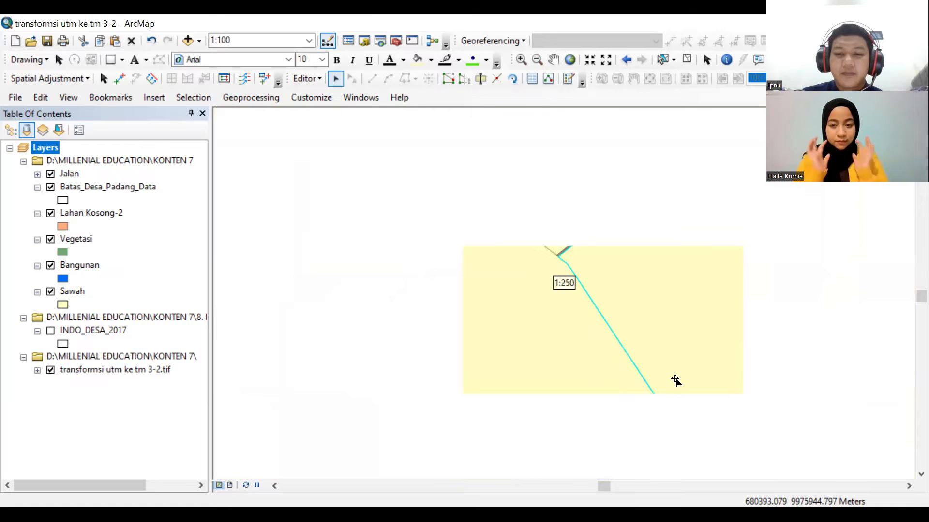
drag(566, 337, 411, 112)
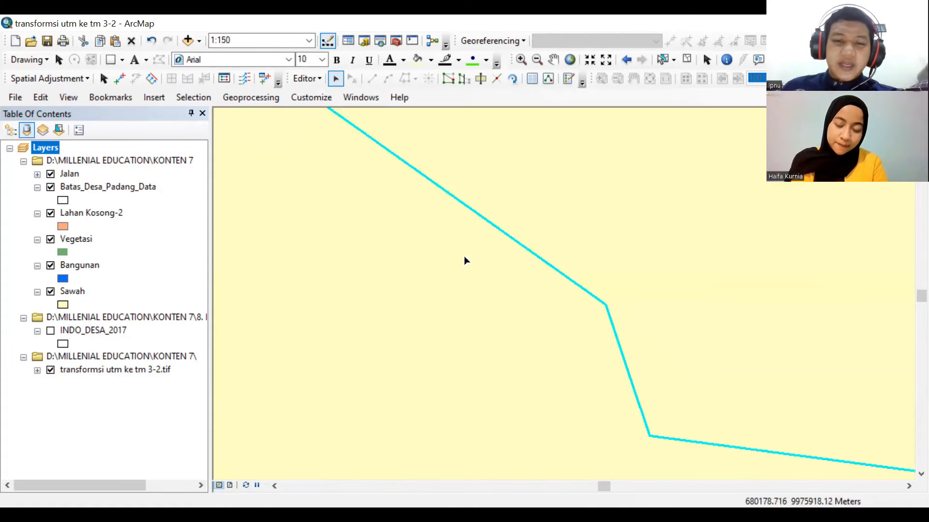
Inspect the selected Sawah polygon's southwestern boundary and the adjoining parcels near the Bangunan and Vegetasi areas for gaps.
drag(415, 218, 562, 290)
scroll(562, 292, up, 2)
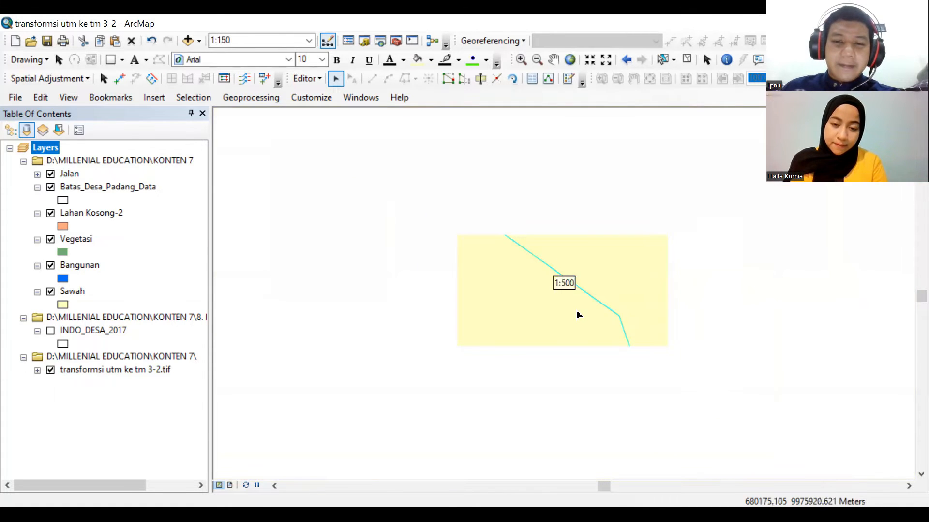
drag(609, 400, 608, 275)
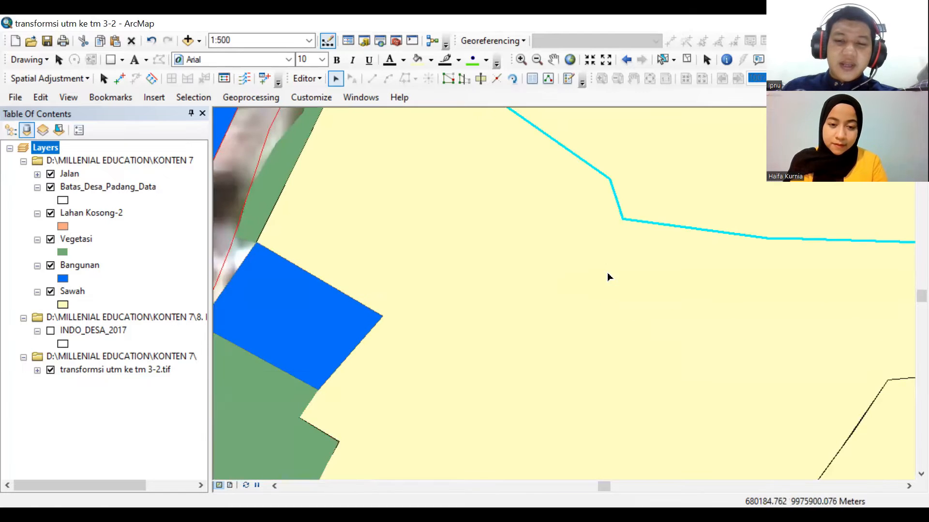
drag(675, 369, 598, 262)
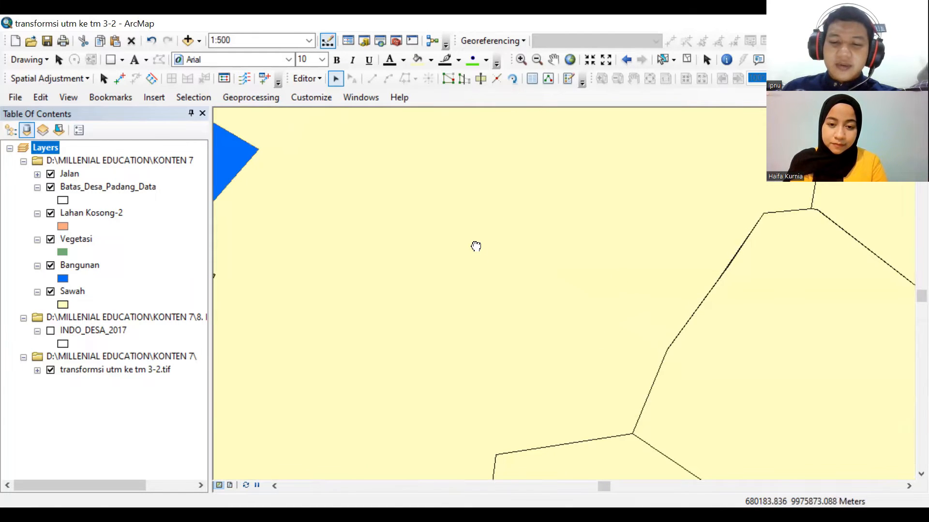
drag(475, 247, 493, 149)
drag(617, 404, 601, 325)
drag(466, 228, 539, 352)
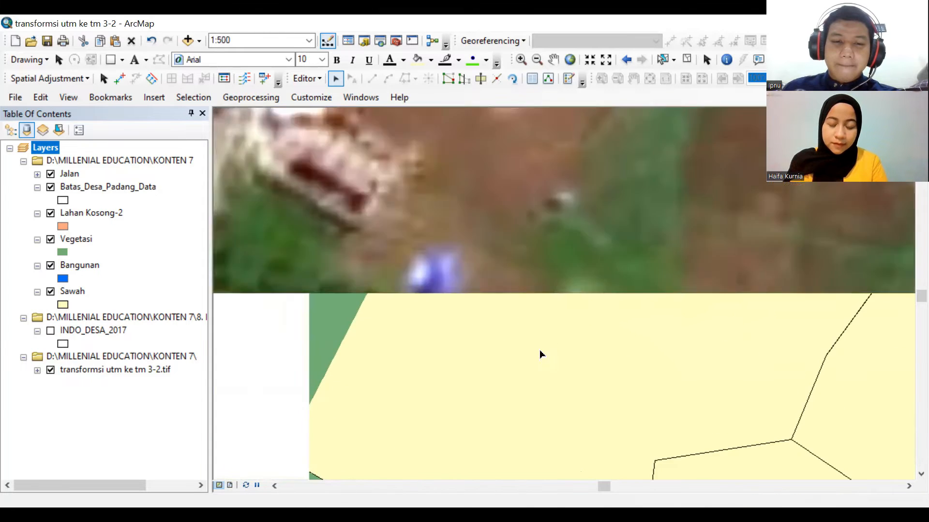
scroll(437, 357, up, 3)
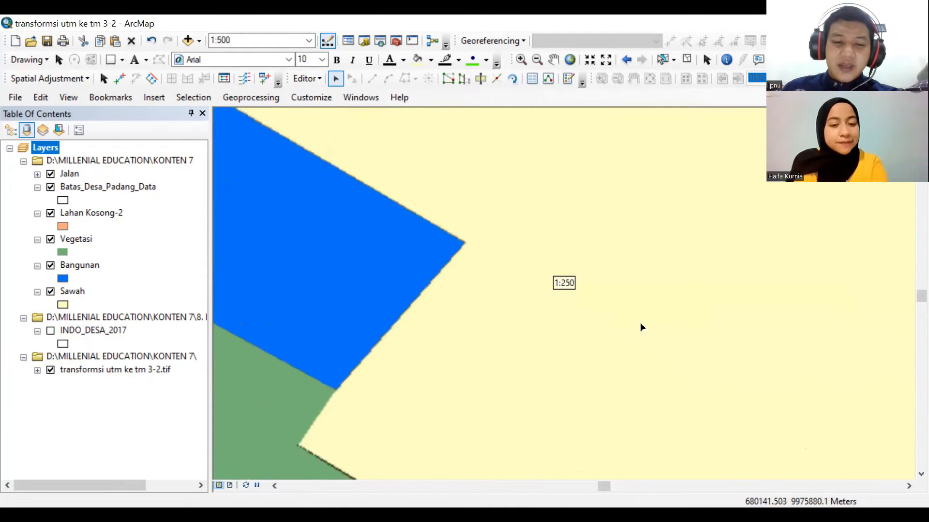
Clear the selection of the Sawah polygon and view the village's land-cover map at about 1:6,000.
scroll(571, 317, down, 5)
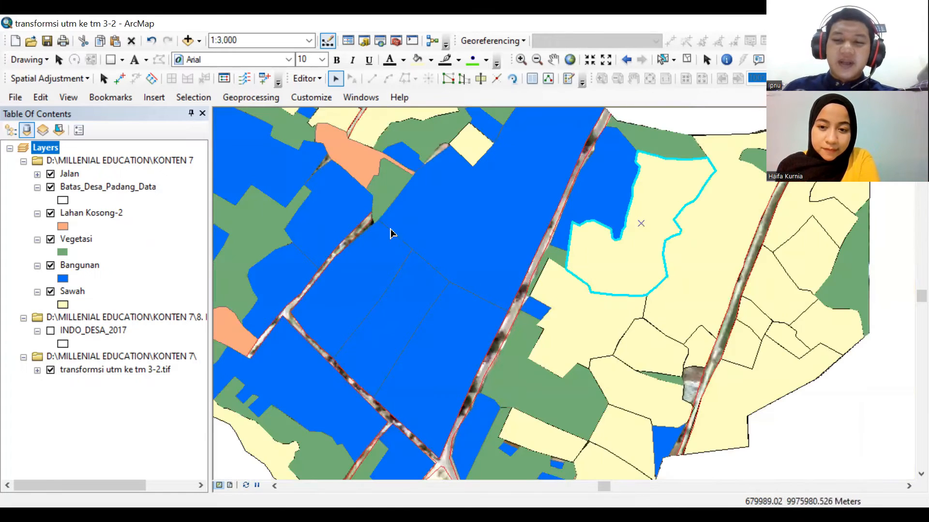
scroll(618, 307, down, 2)
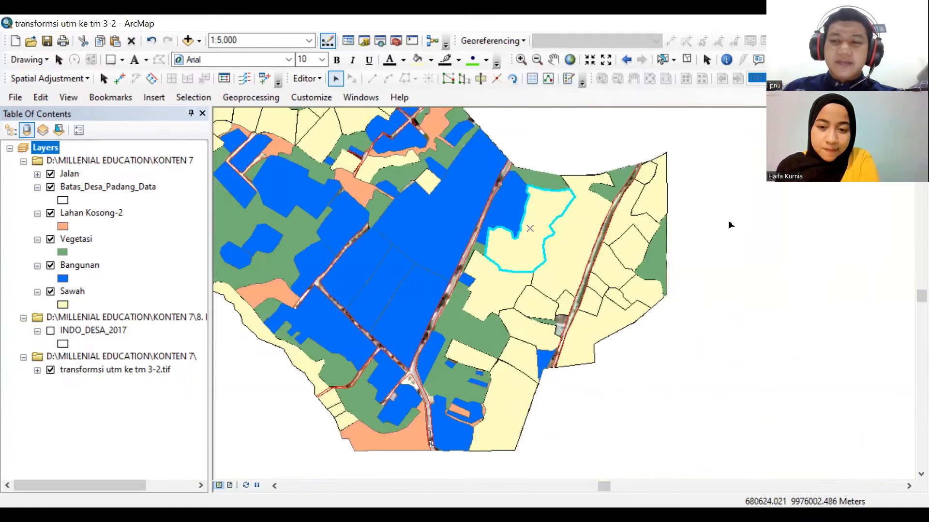
click(765, 346)
drag(691, 303, 721, 372)
scroll(485, 243, down, 1)
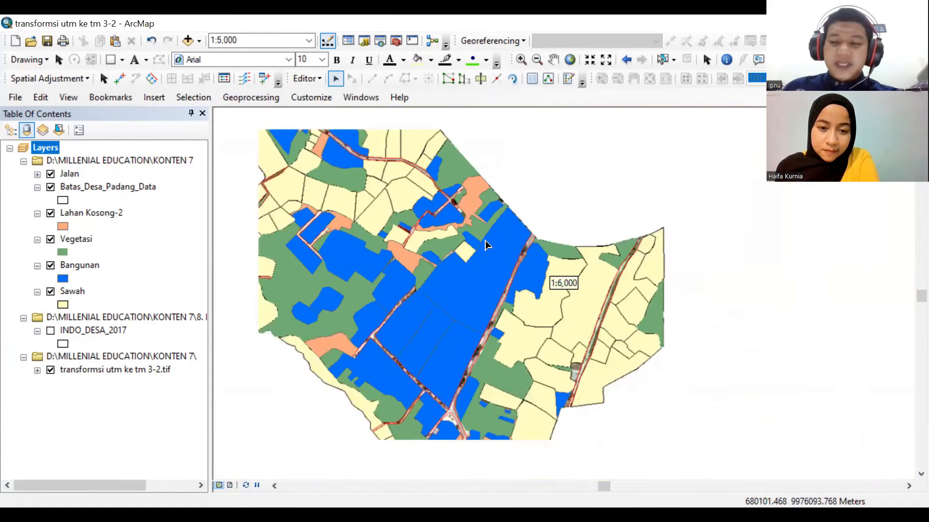
drag(451, 188, 535, 291)
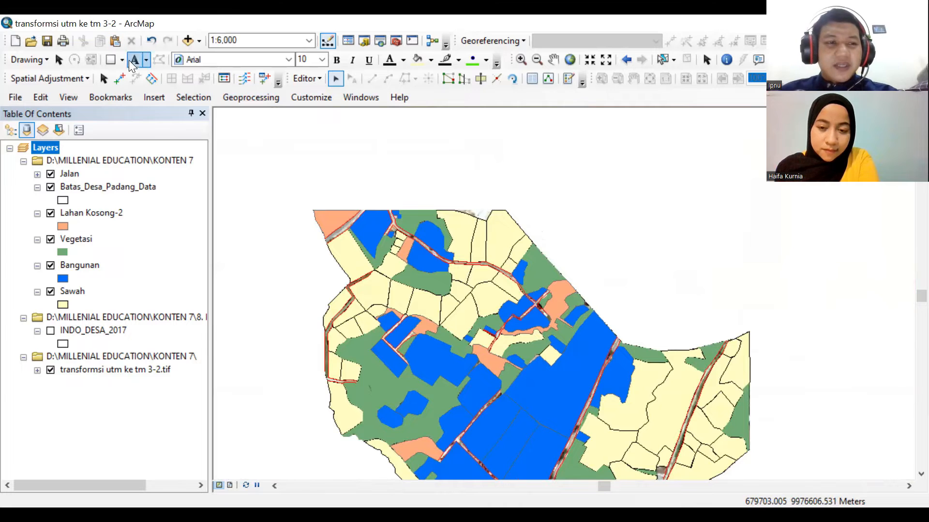
Check the data frame's current coordinate system, apply and accept its properties, and view the whole village map.
click(78, 94)
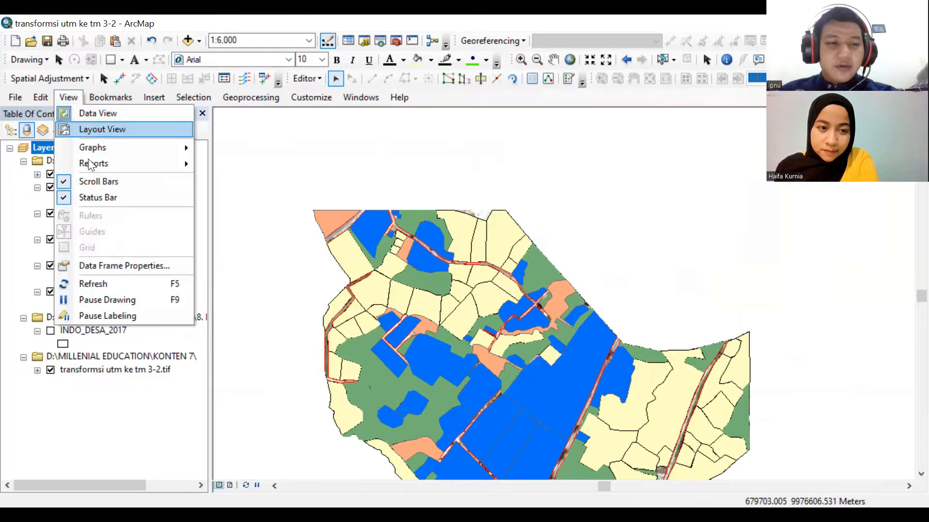
click(133, 262)
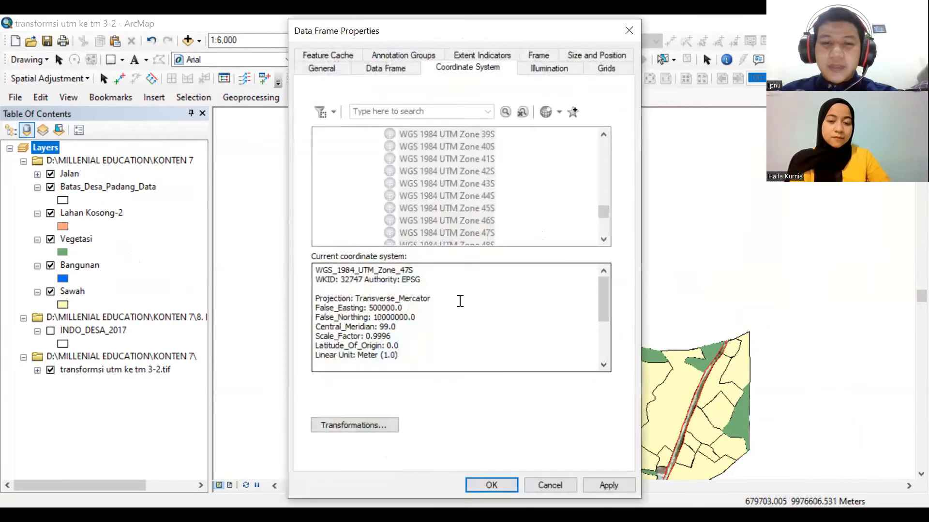
drag(424, 269, 284, 266)
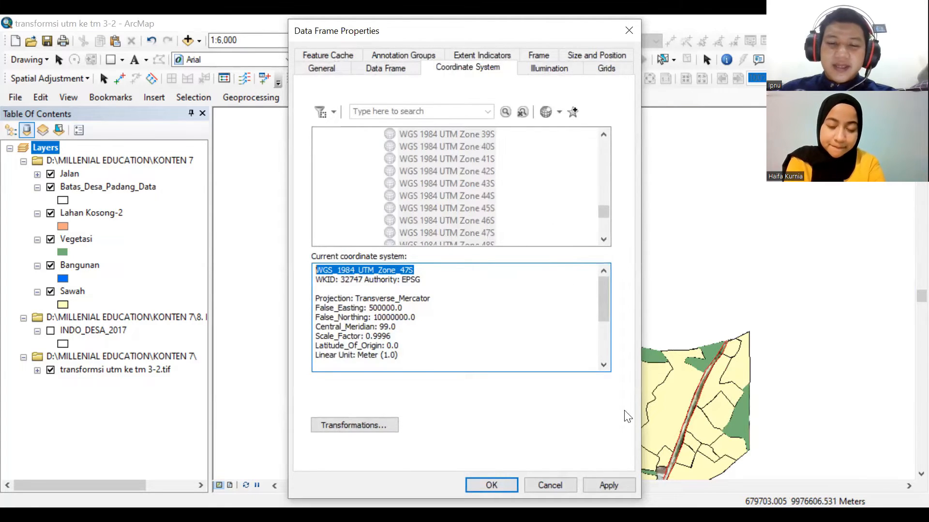
click(615, 482)
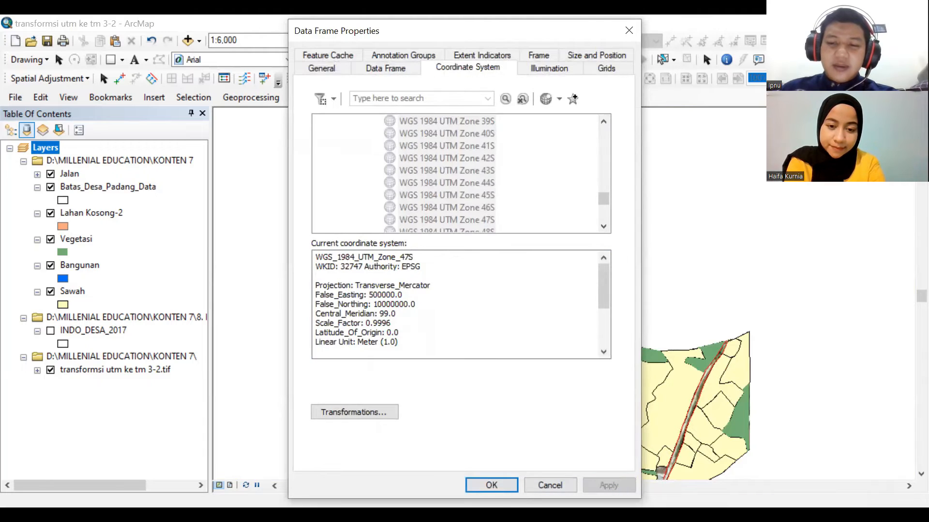
click(501, 488)
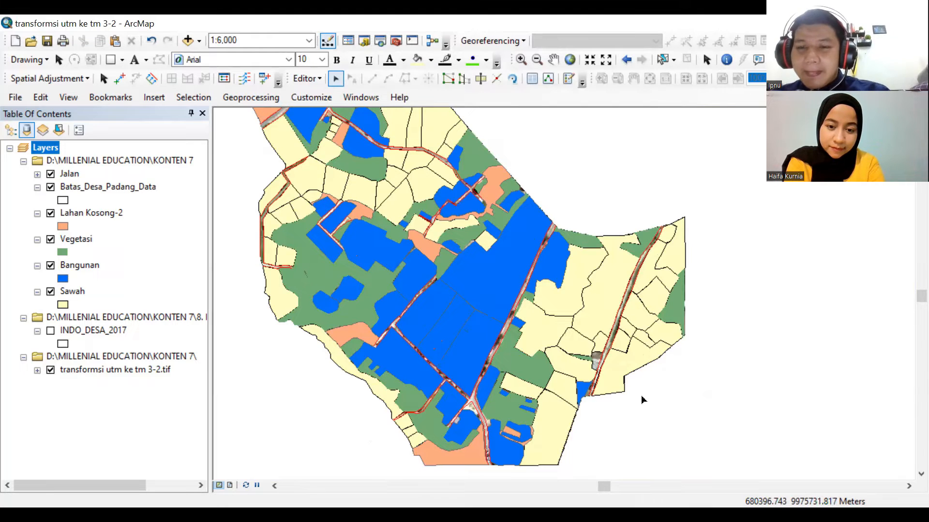
scroll(554, 324, down, 2)
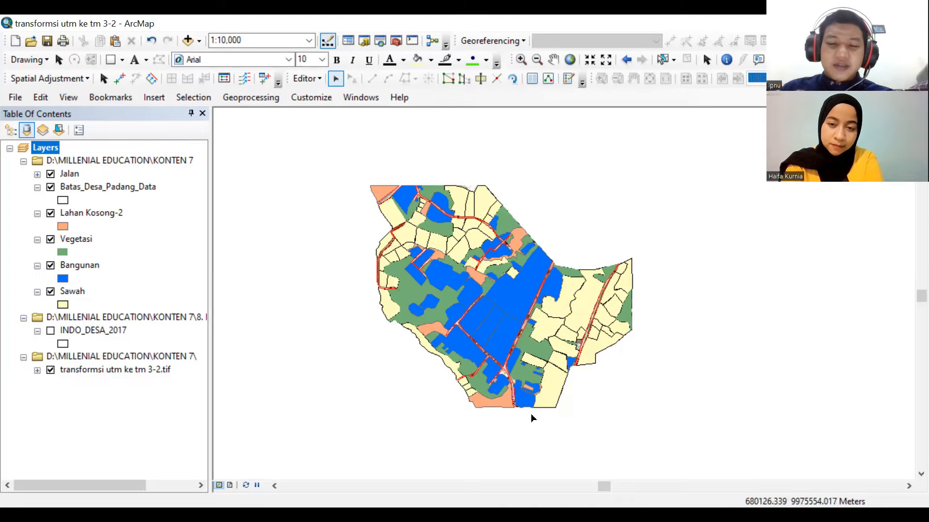
Switch to Google Maps in the browser and look up Padang Datar in Kota Payakumbuh, Sumatera Barat.
click(592, 58)
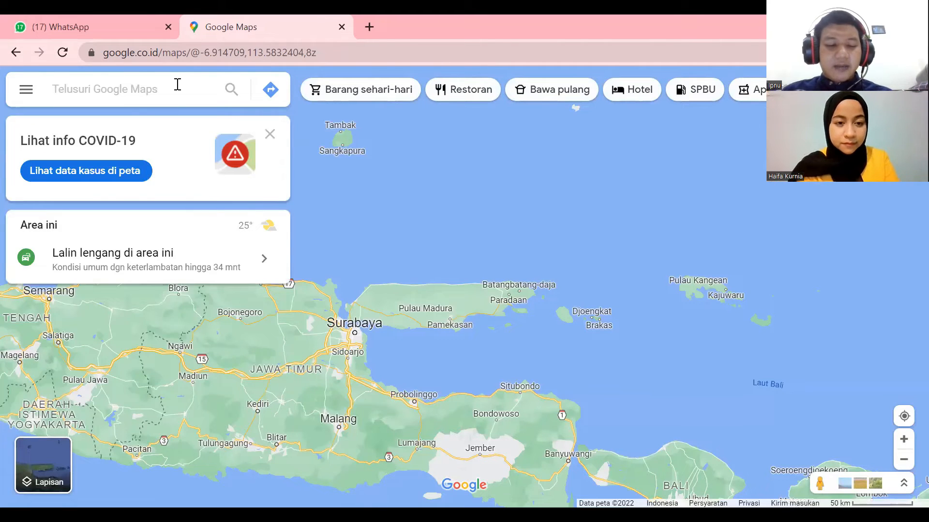
text(padang )
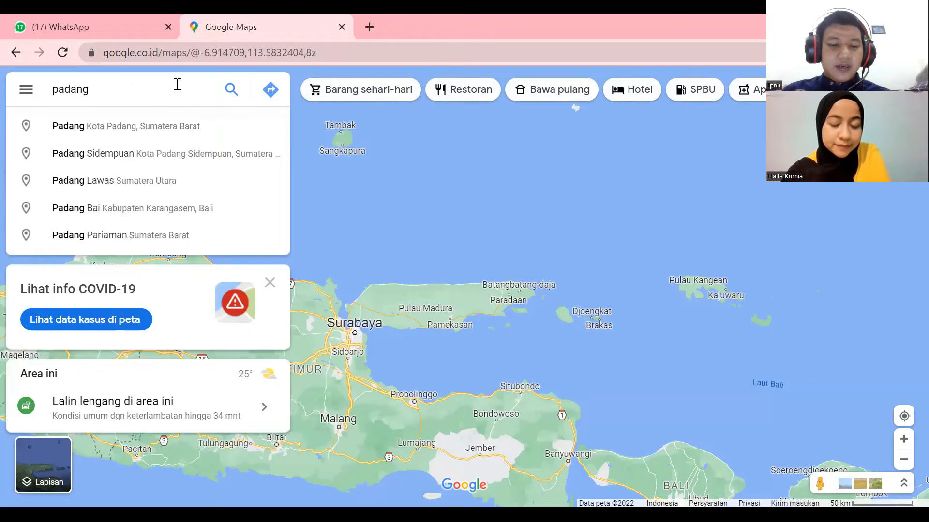
text(data)
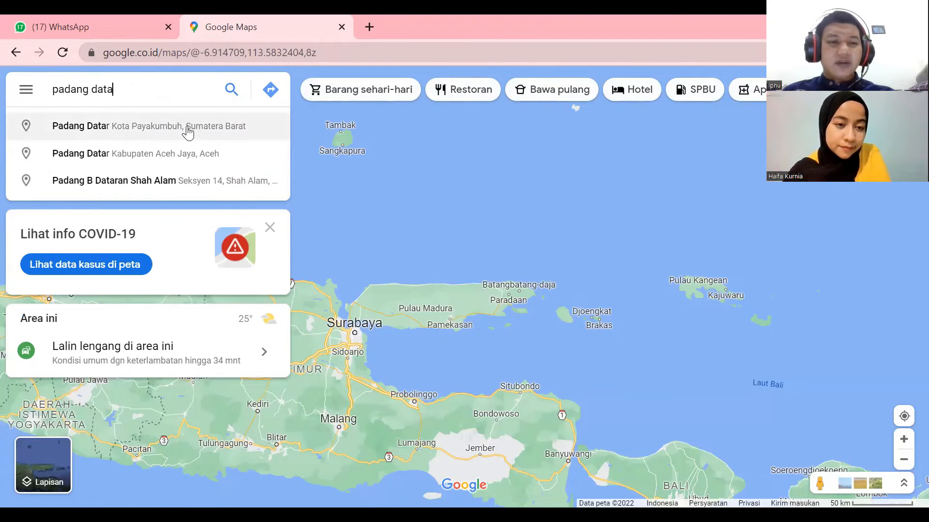
click(192, 136)
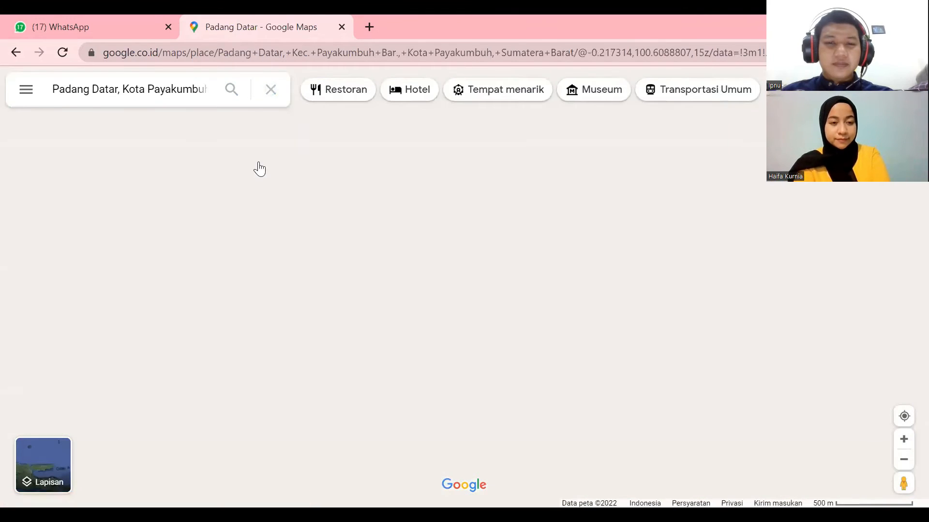
Show Padang Datar as satellite imagery and examine its fields, housing, roads and village boundary at close and wide range.
scroll(591, 225, up, 3)
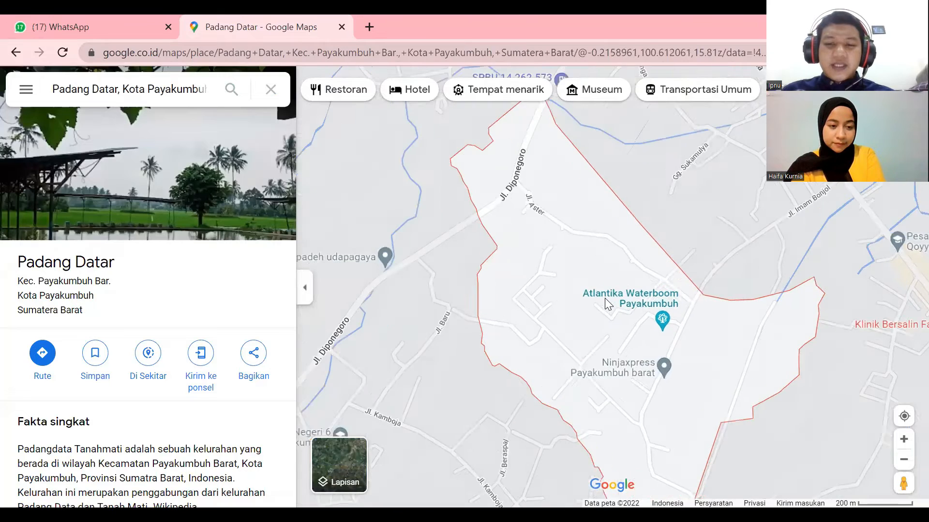
scroll(610, 302, up, 2)
mouse_move(611, 300)
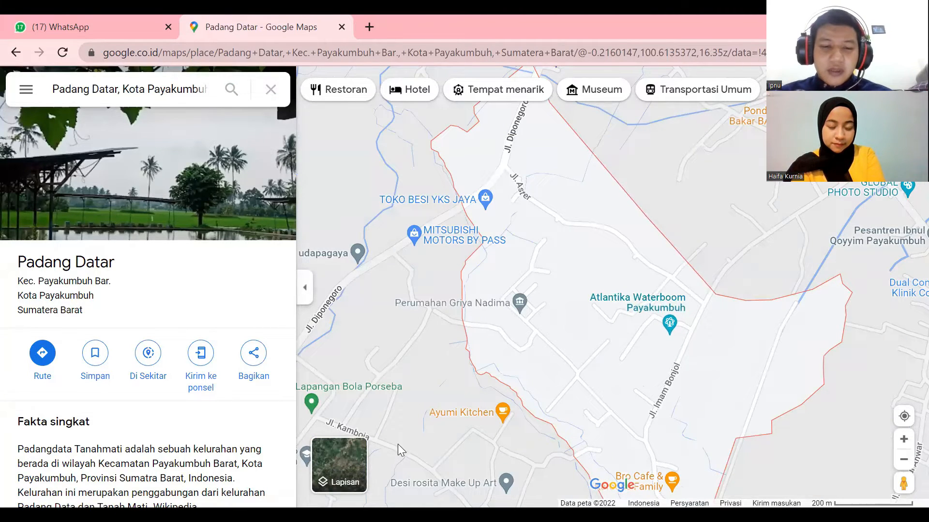
click(333, 457)
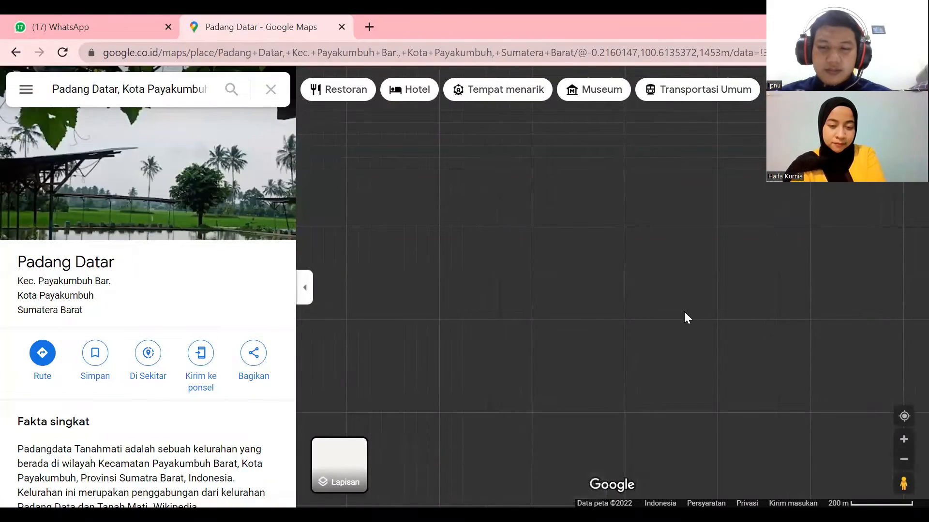
scroll(556, 263, up, 5)
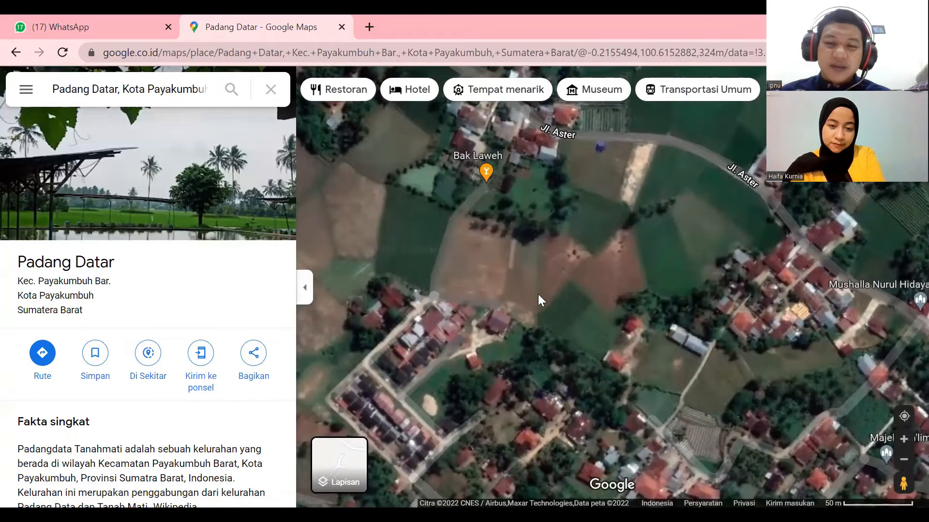
drag(544, 272, 557, 244)
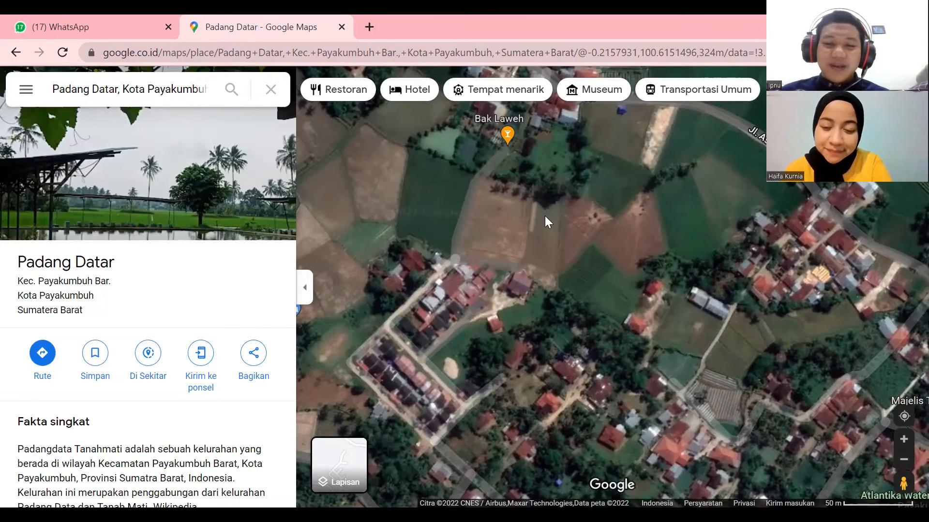
scroll(545, 217, down, 3)
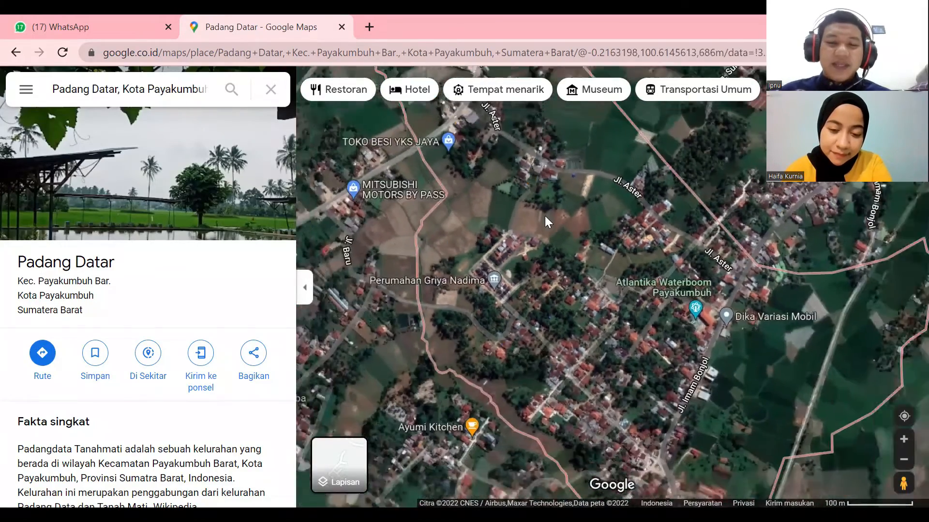
scroll(544, 216, down, 1)
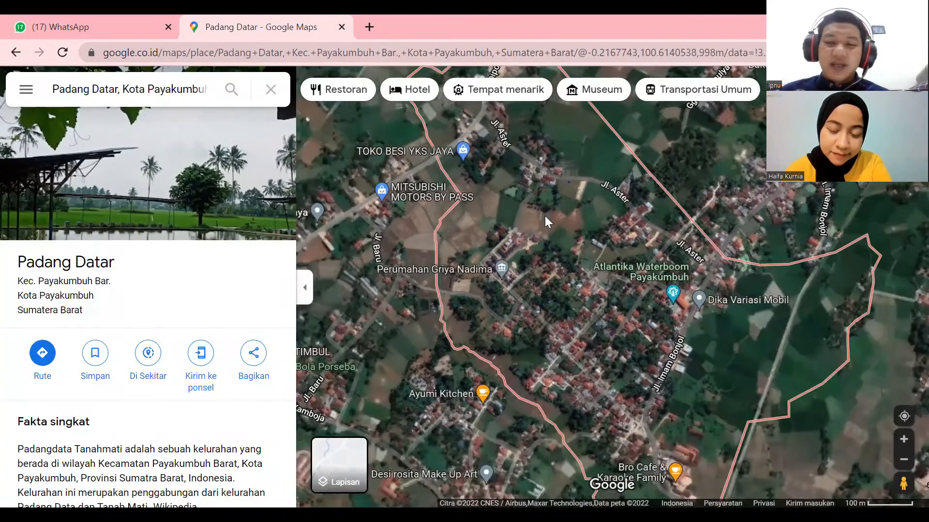
scroll(545, 215, up, 3)
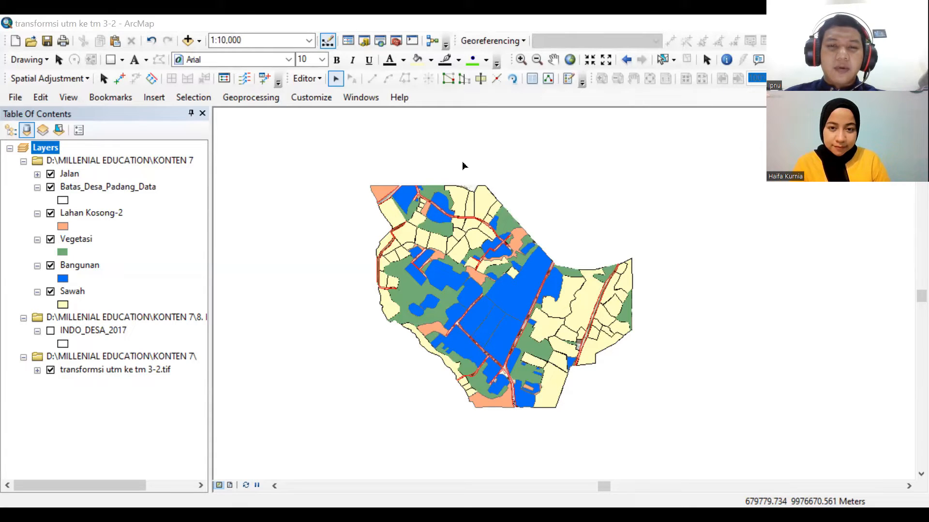
Return to ArcMap and open the Project geoprocessing tool from the Projections and Transformations toolset.
click(396, 41)
click(735, 322)
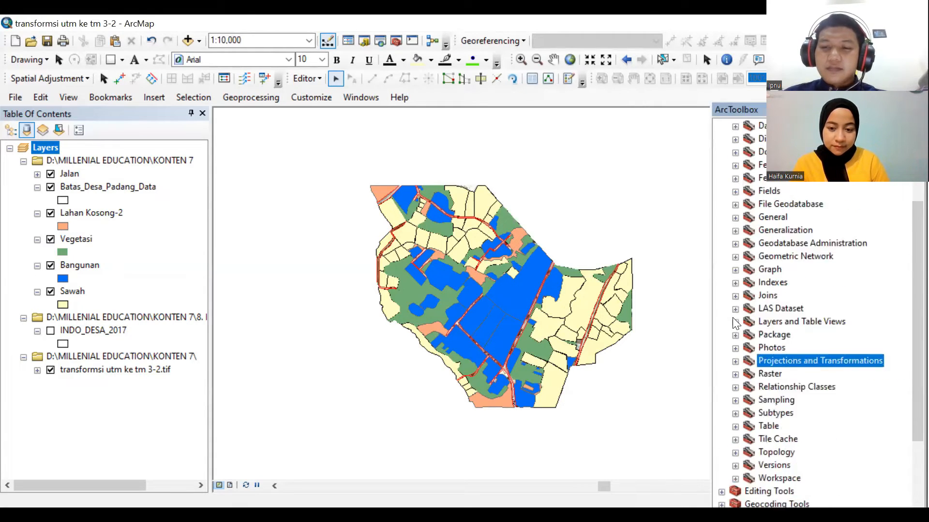
scroll(738, 327, up, 4)
click(722, 204)
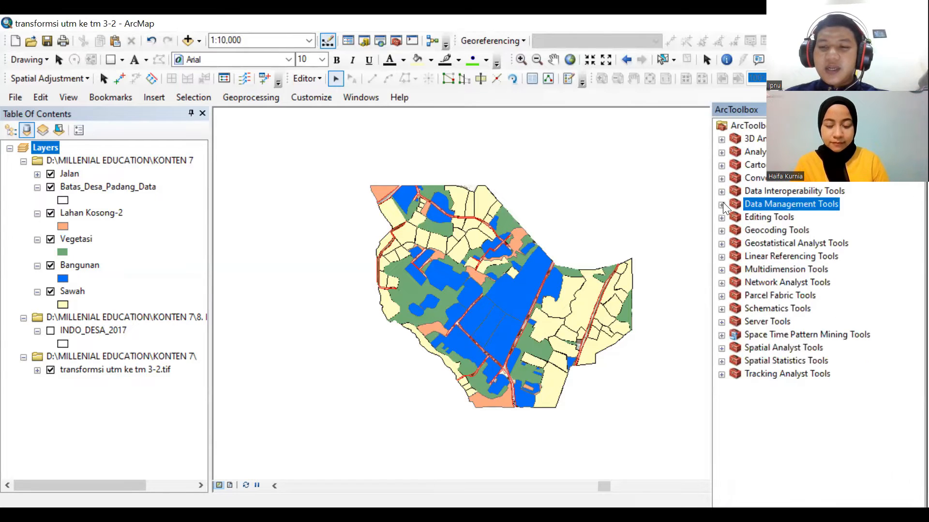
click(720, 203)
scroll(733, 249, down, 3)
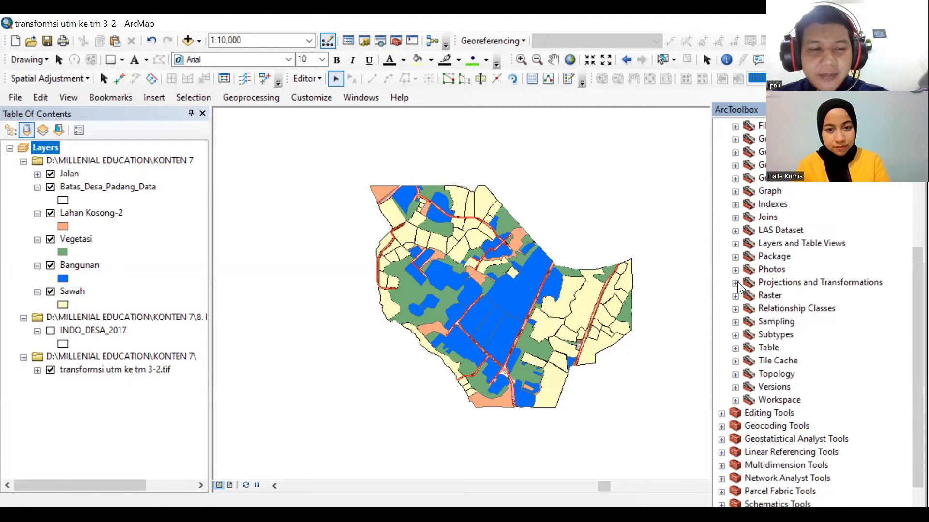
click(735, 282)
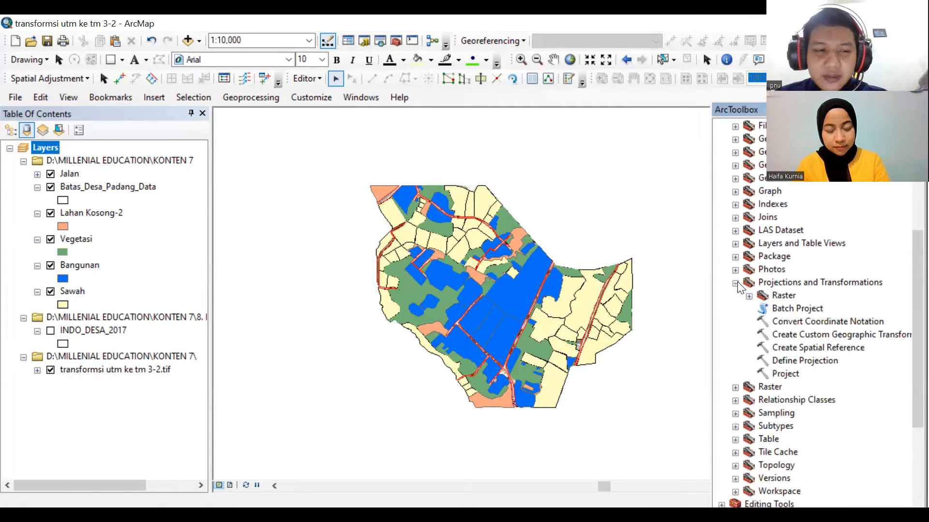
click(784, 375)
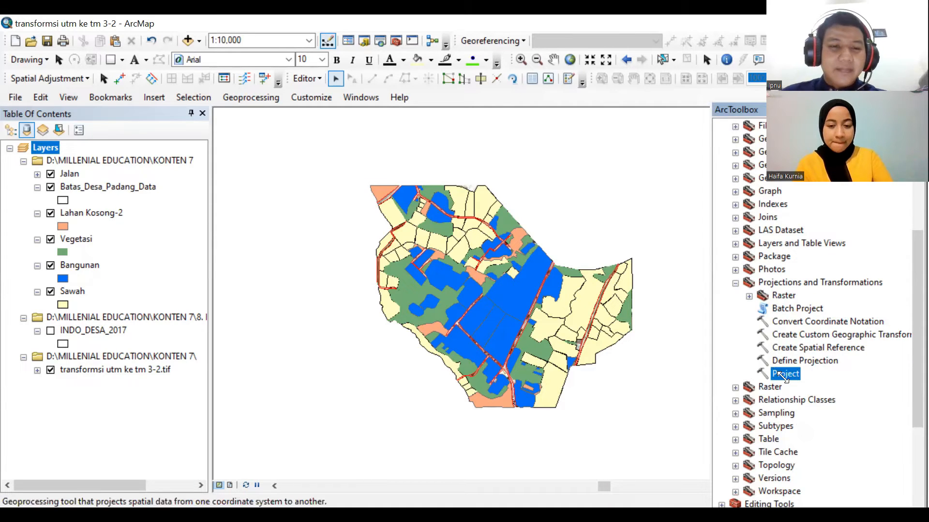
double_click(783, 375)
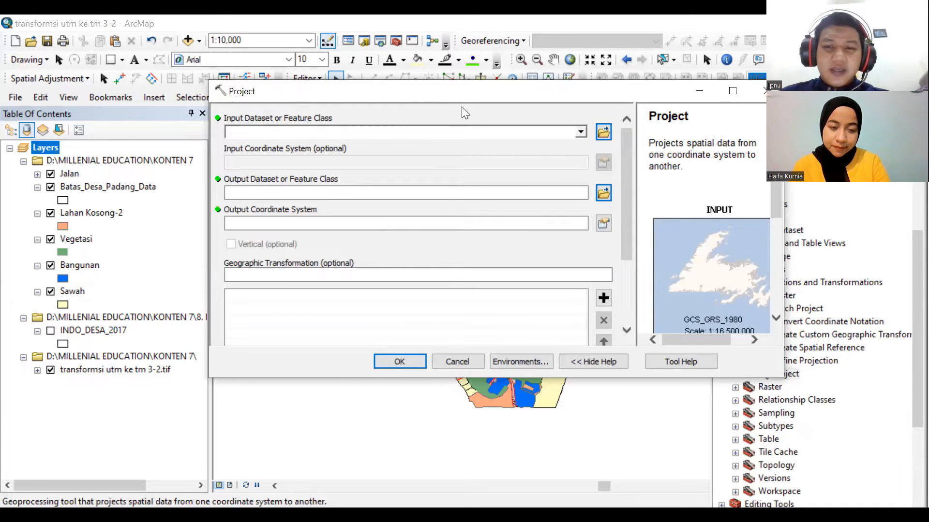
Set the Jalan layer as the input dataset for the projection.
drag(420, 92, 461, 106)
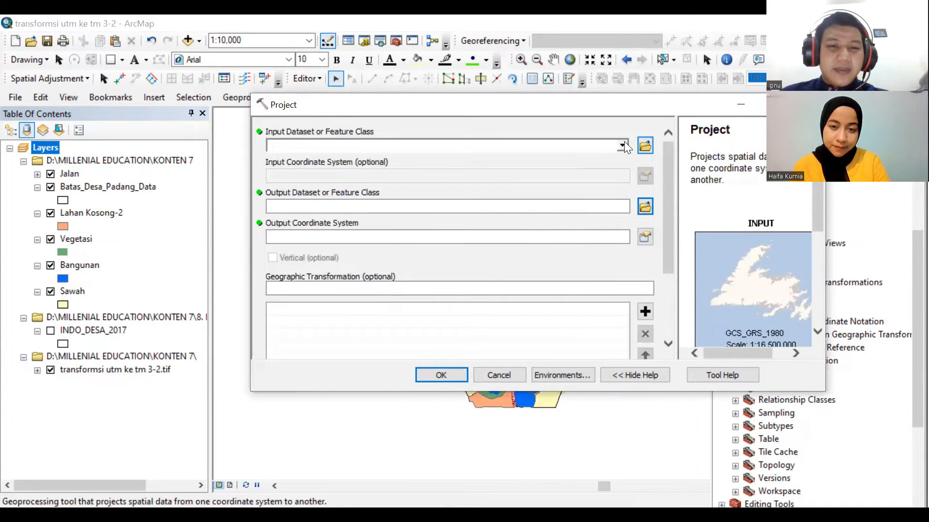
click(623, 144)
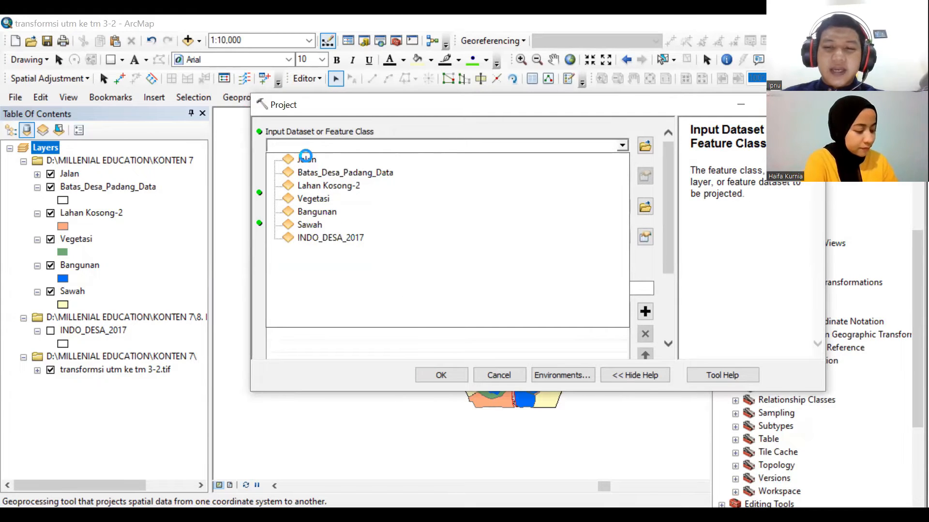
click(308, 160)
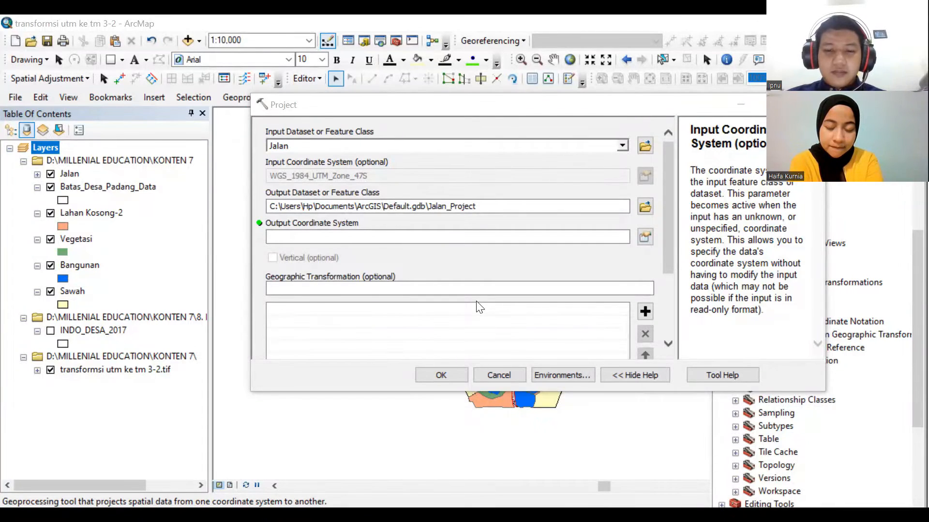
click(716, 159)
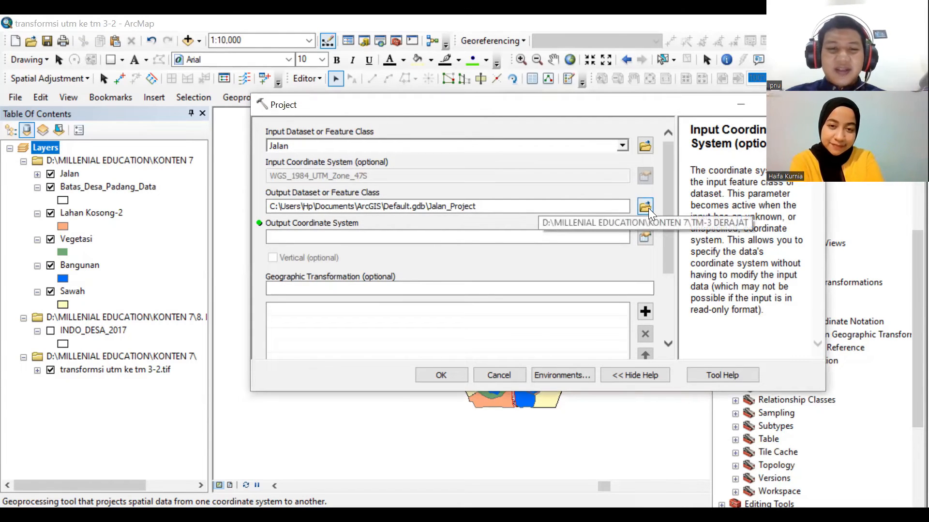
Save the projection output as the feature class Jalan TM3 in the TM-3 DERAJAT folder.
click(645, 207)
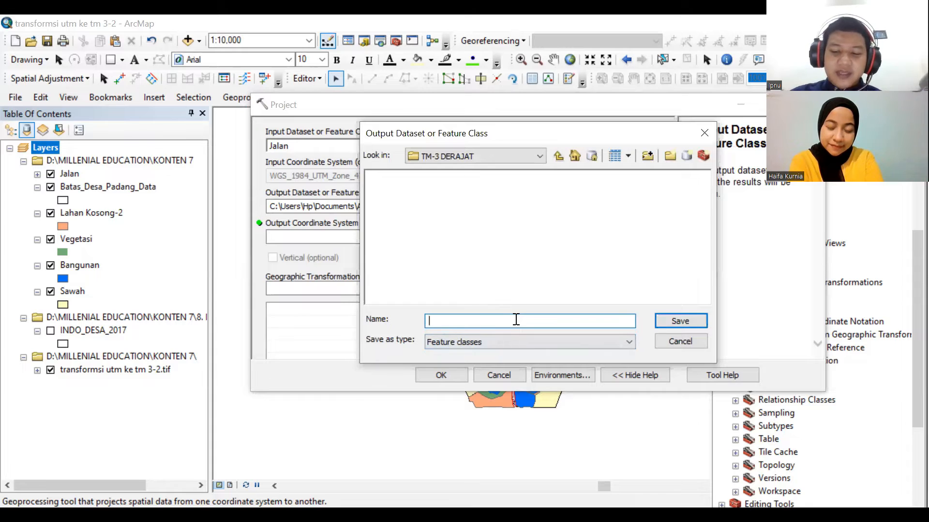
text(J)
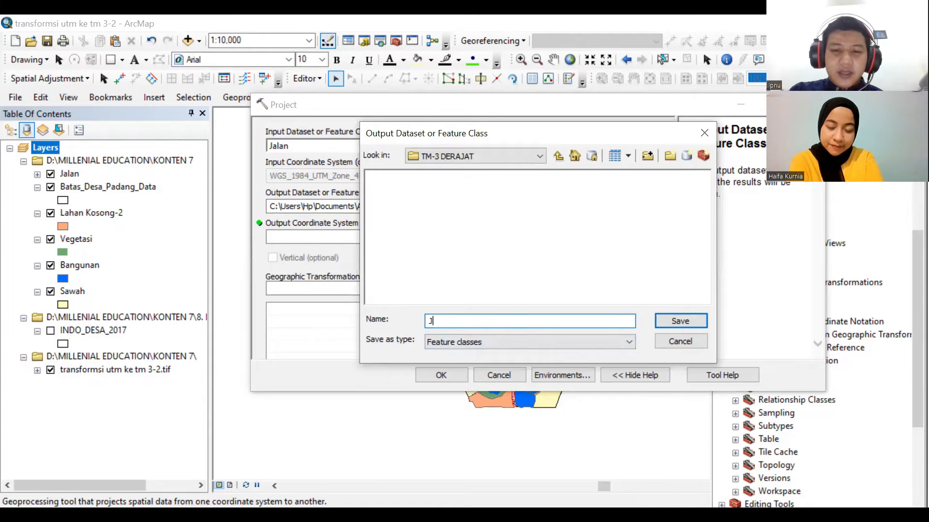
text(alan )
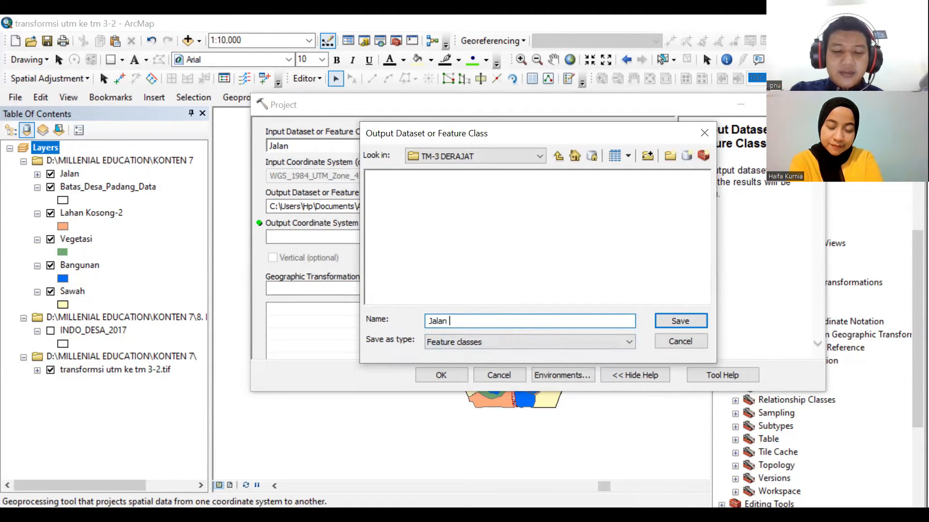
text(TM3)
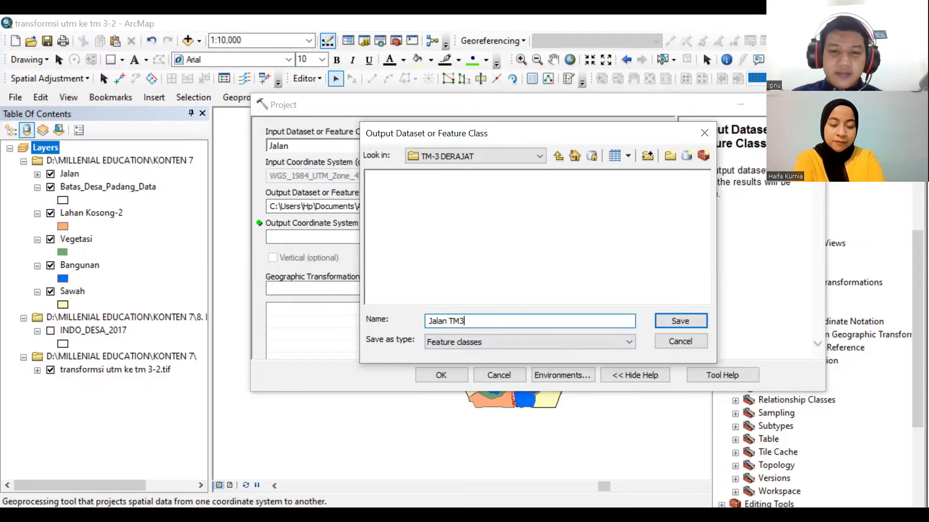
click(679, 321)
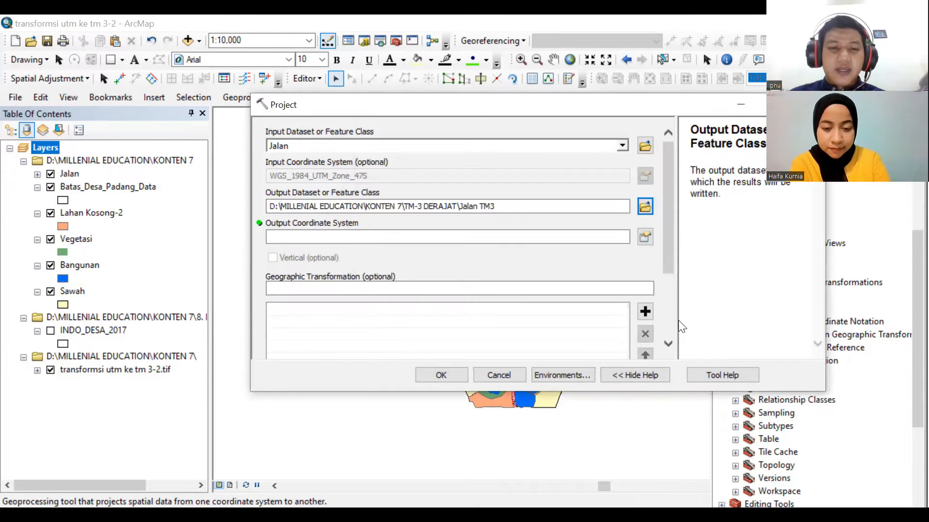
Set the output coordinate system to DGN 1995 Indonesia TM-3 Zone 47.2 from Indonesia's national grids and run the Jalan projection.
click(645, 237)
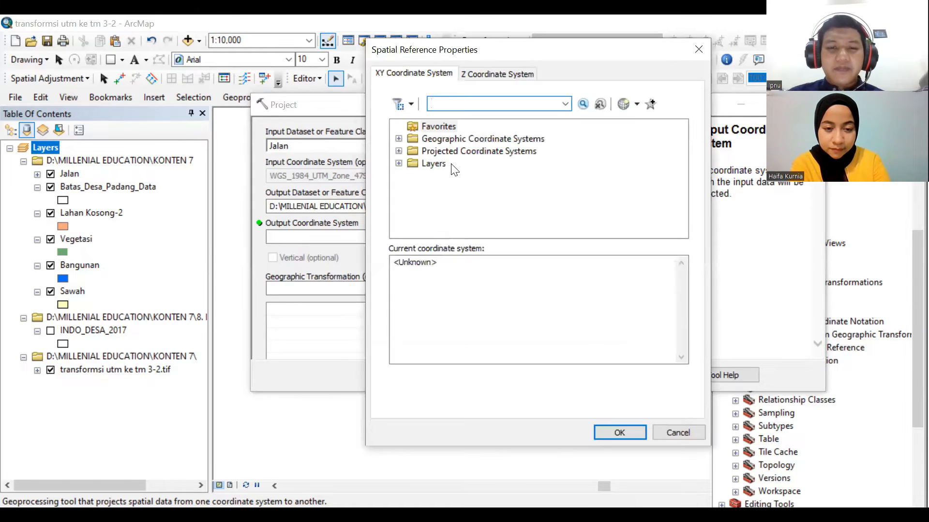
click(399, 152)
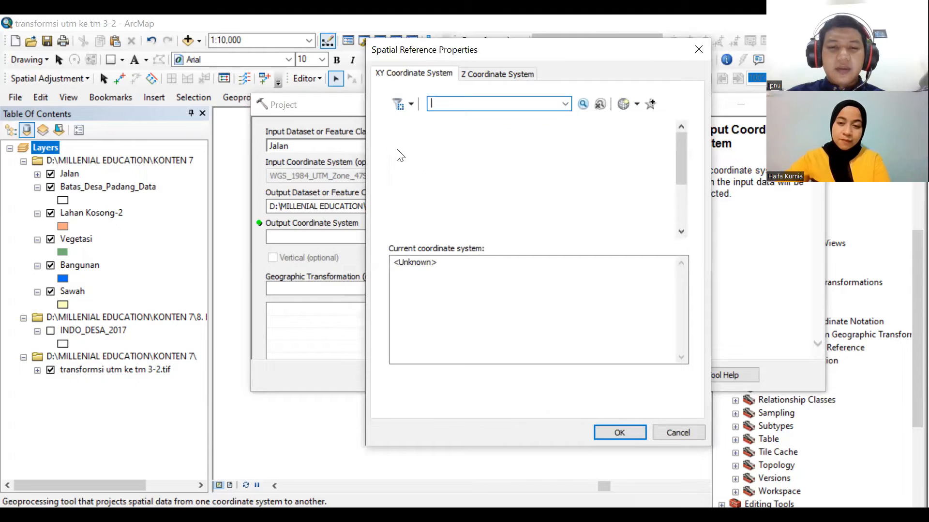
scroll(411, 160, down, 2)
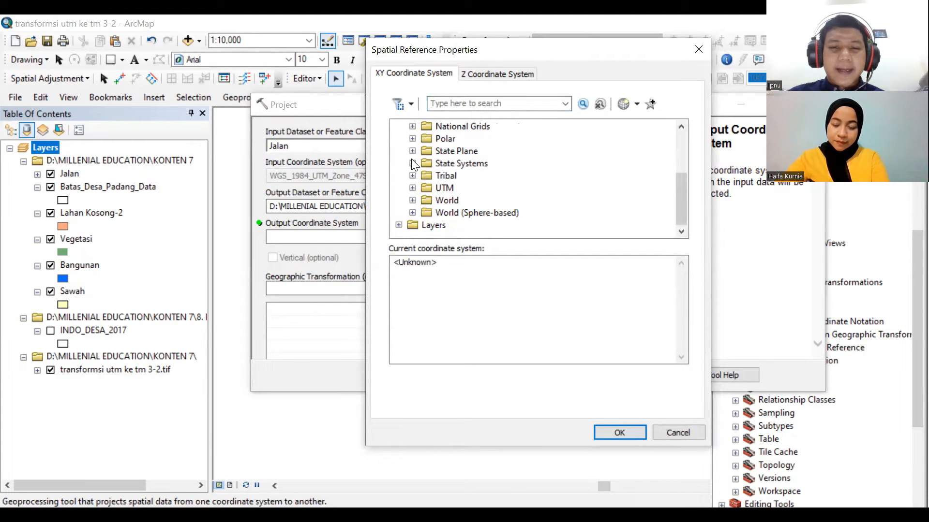
click(412, 126)
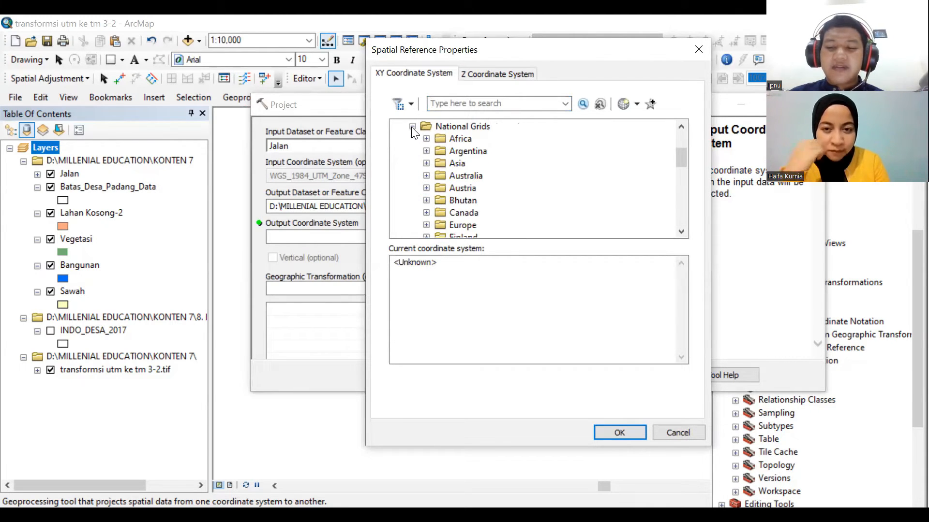
scroll(489, 208, down, 2)
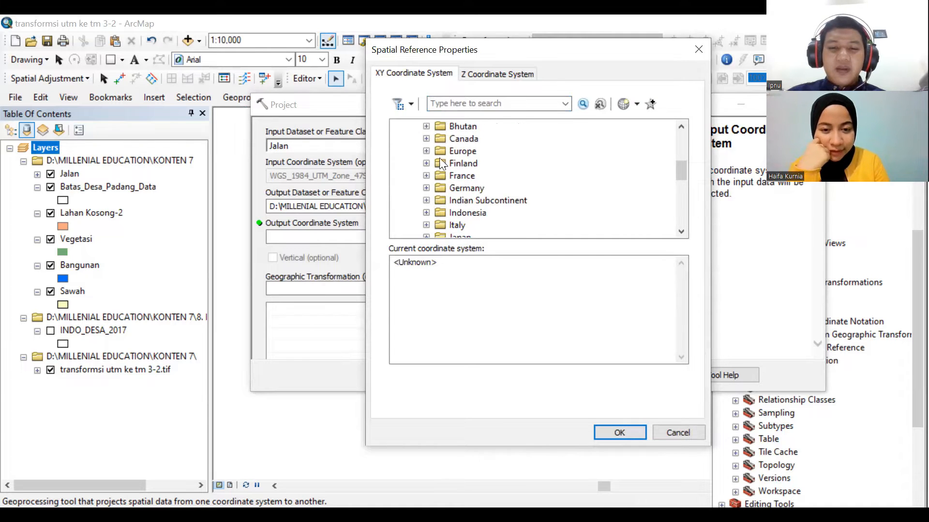
scroll(445, 151, up, 4)
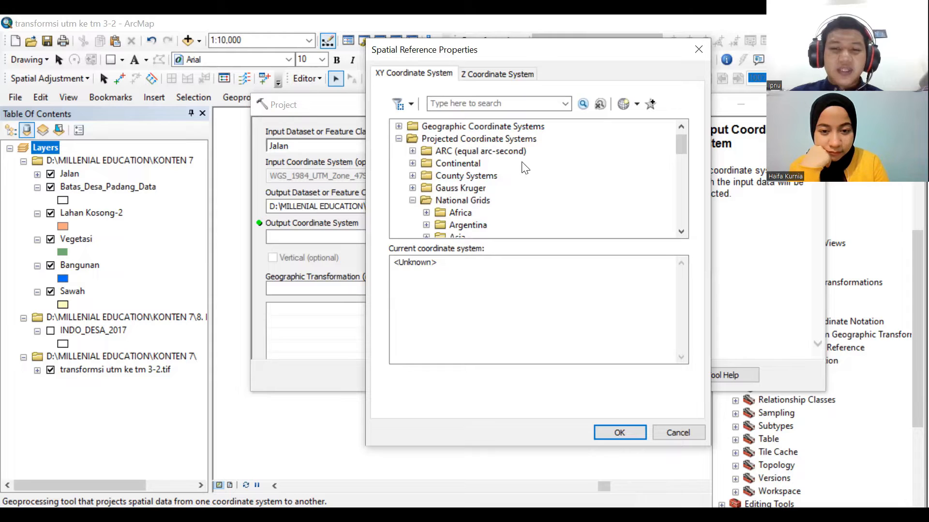
scroll(473, 179, down, 4)
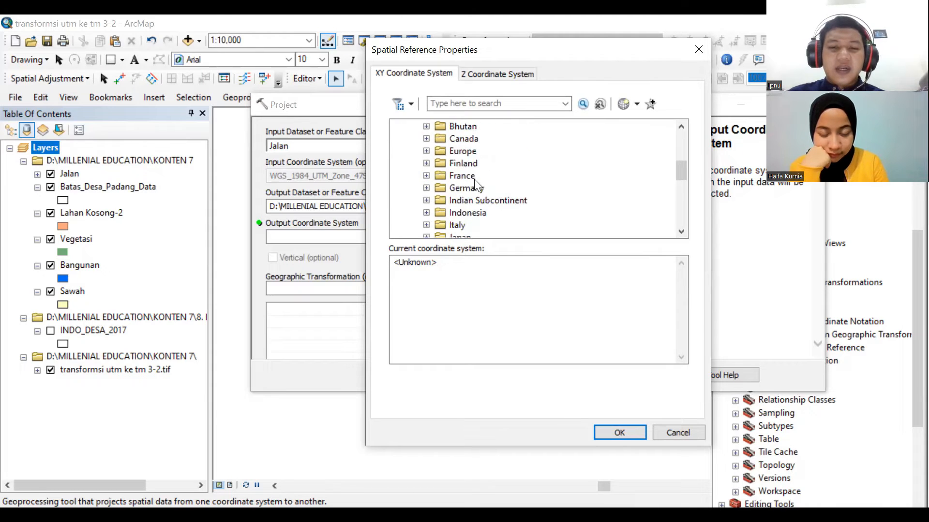
click(426, 213)
scroll(532, 184, down, 4)
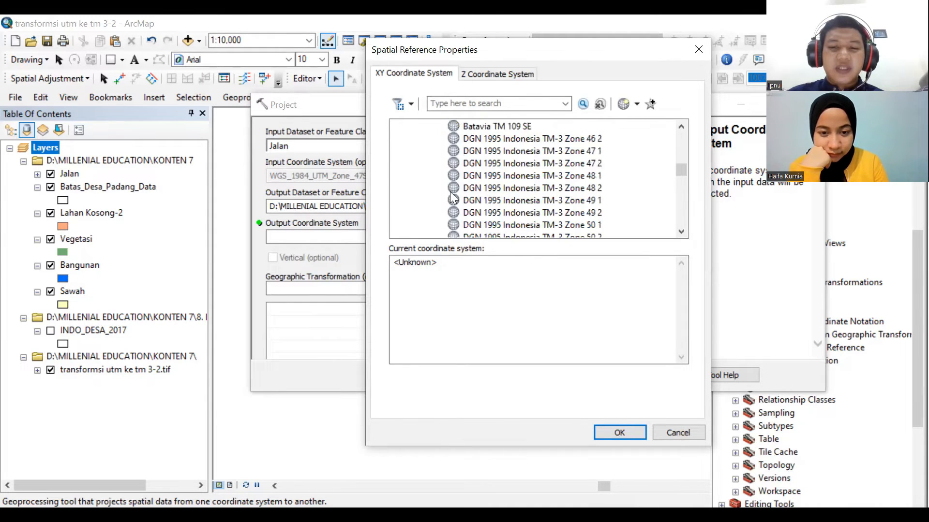
click(589, 128)
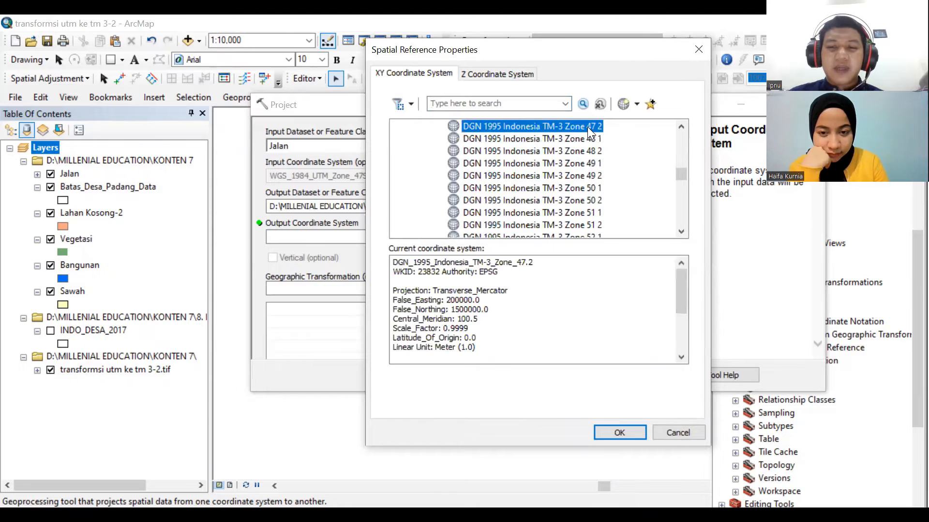
click(628, 432)
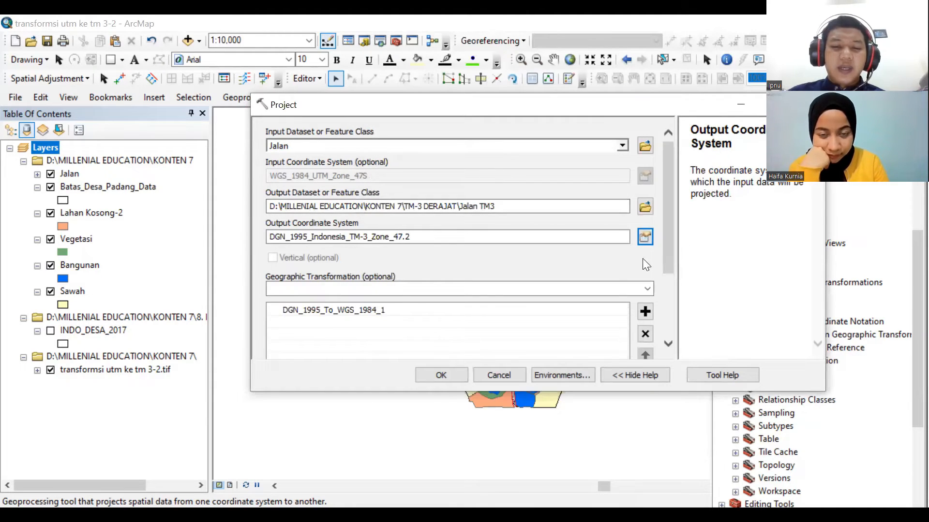
click(441, 376)
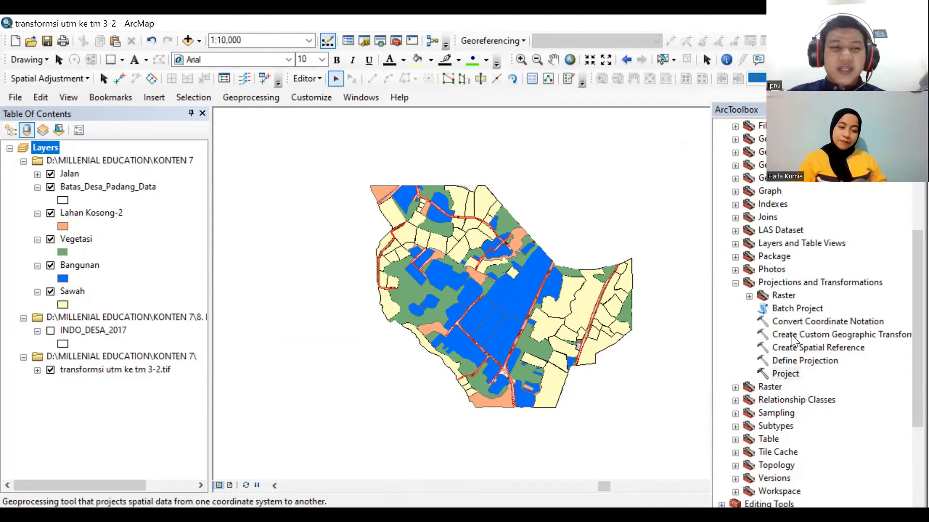
Reopen the Project tool and set Batas_Desa_Padang_Data as the input dataset.
double_click(792, 376)
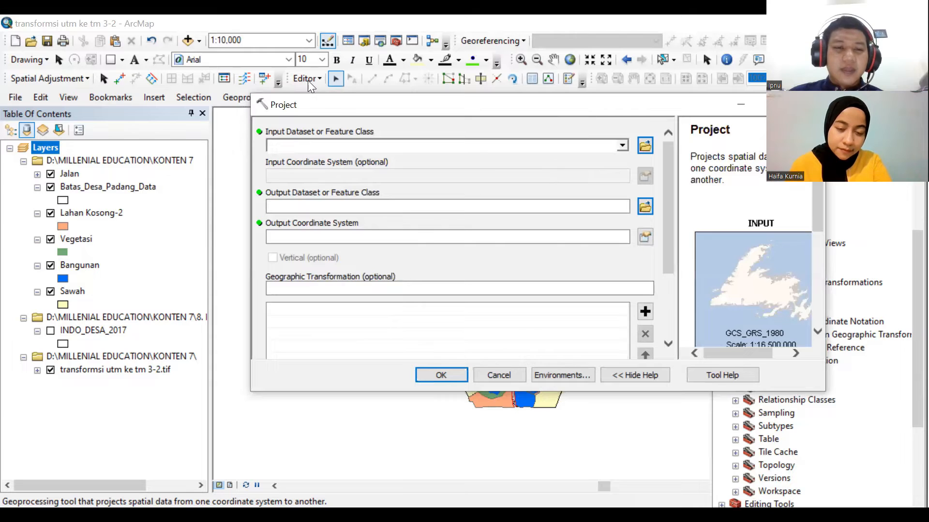
click(490, 140)
click(348, 170)
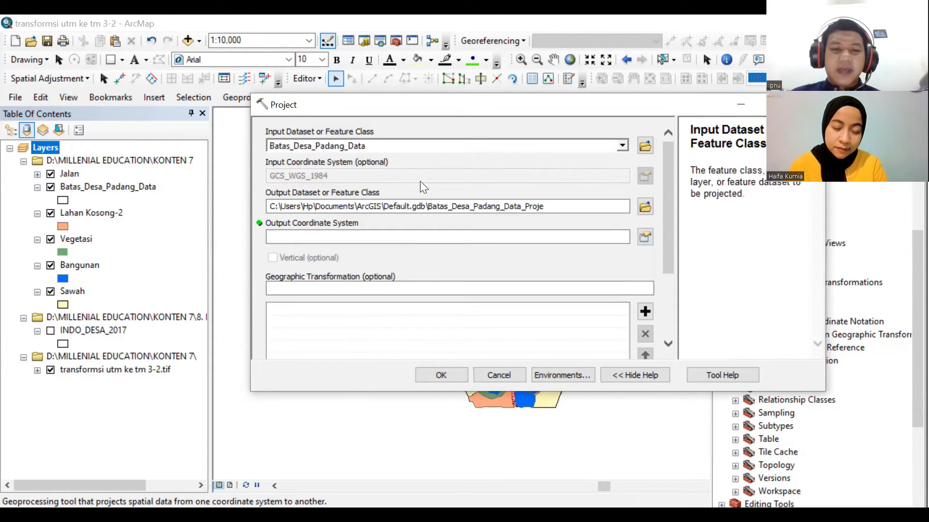
Save the village boundary's projection output as the feature class Batas Desa TM3 in the TM-3 DERAJAT folder.
click(640, 208)
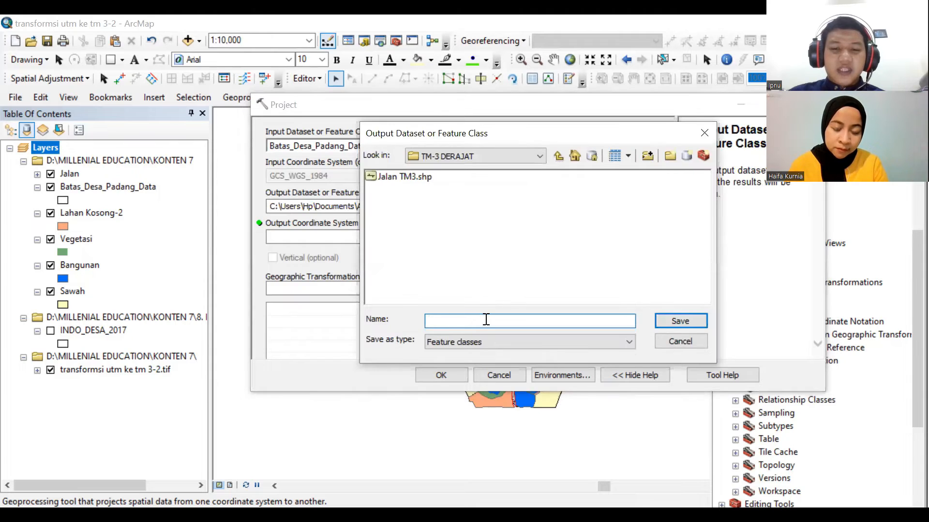
text(Batas)
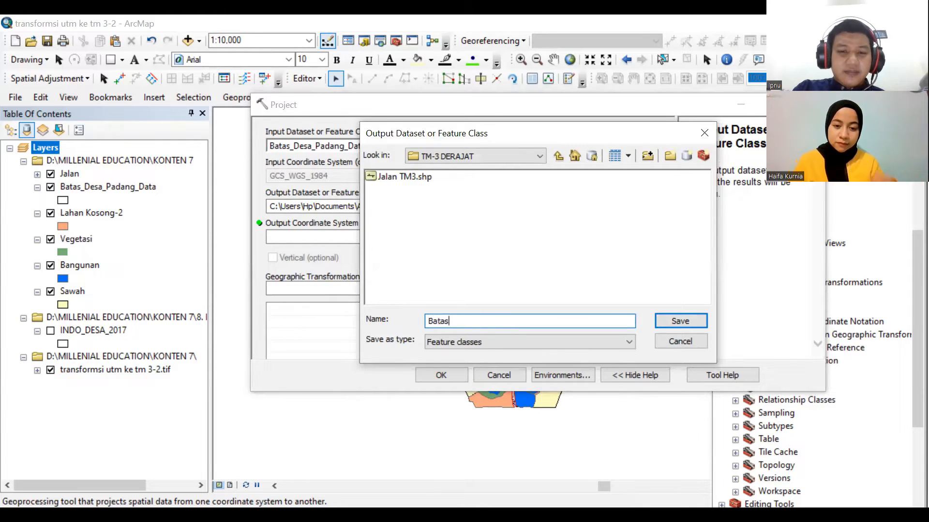
text( Desa T)
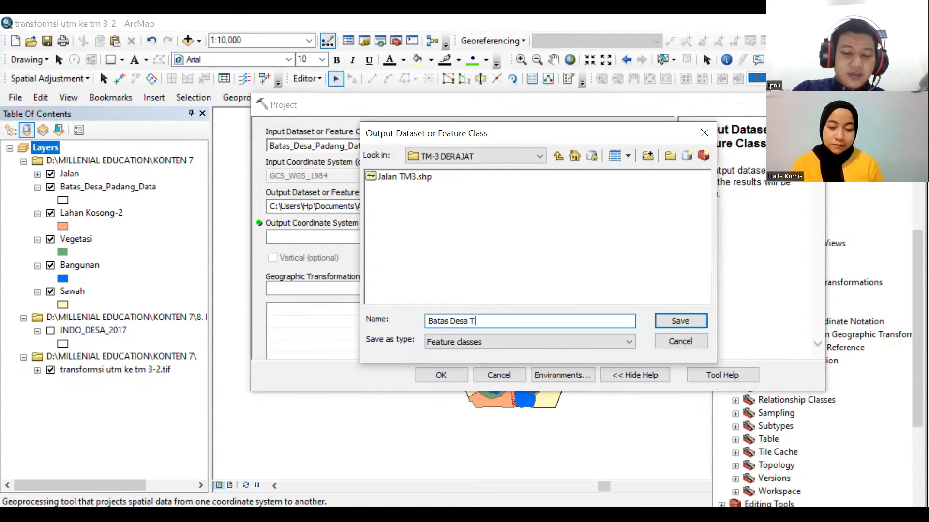
text(M3)
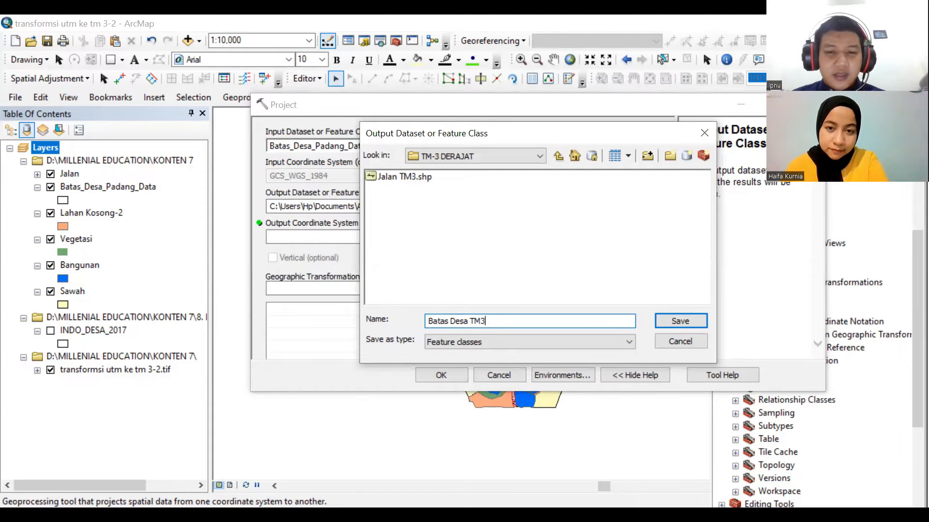
click(680, 322)
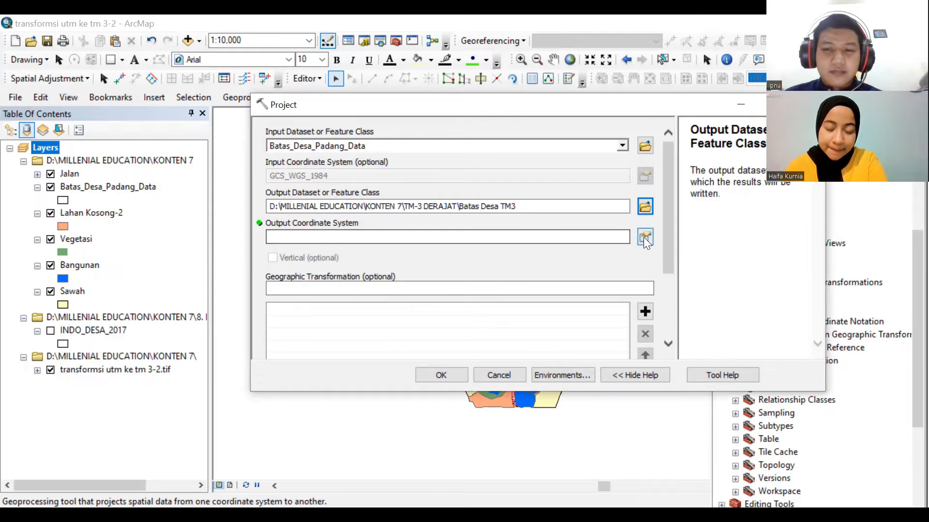
Set the village boundary's output coordinate system to DGN 1995 Indonesia TM-3 Zone 47.2 from Indonesia's national grids and run the projection.
click(644, 237)
click(398, 151)
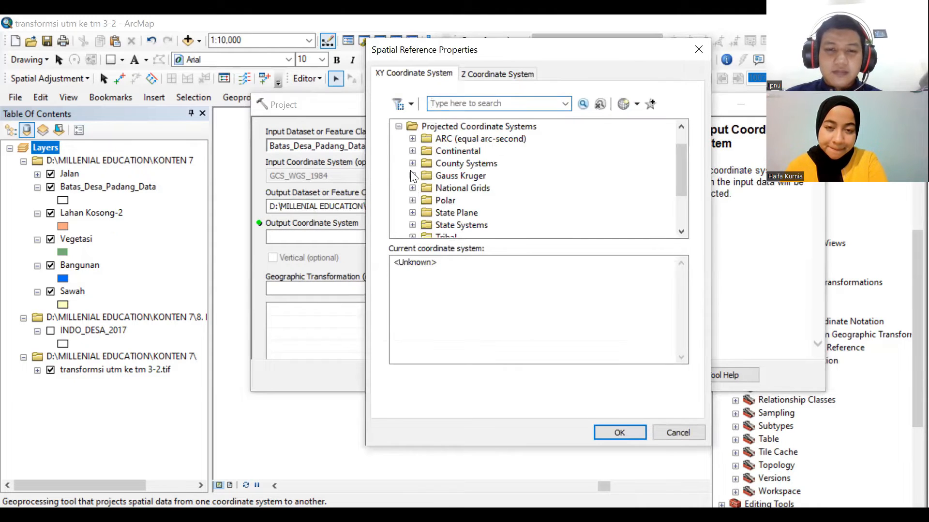
click(412, 188)
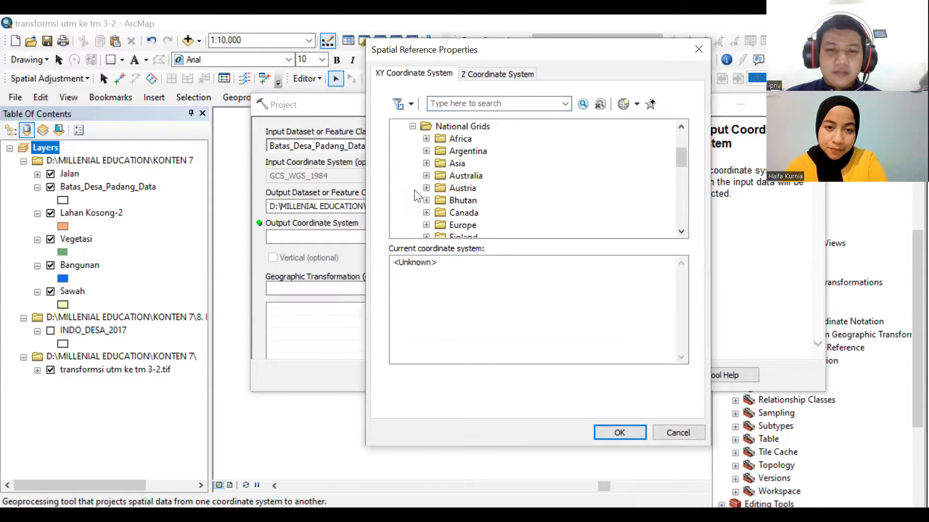
scroll(474, 212, down, 3)
scroll(438, 213, down, 2)
scroll(436, 212, down, 2)
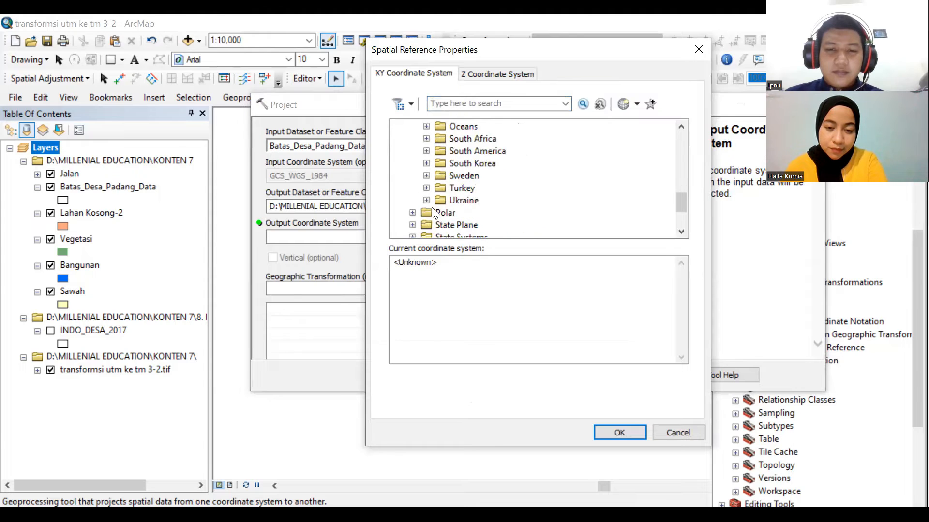
scroll(428, 165, up, 2)
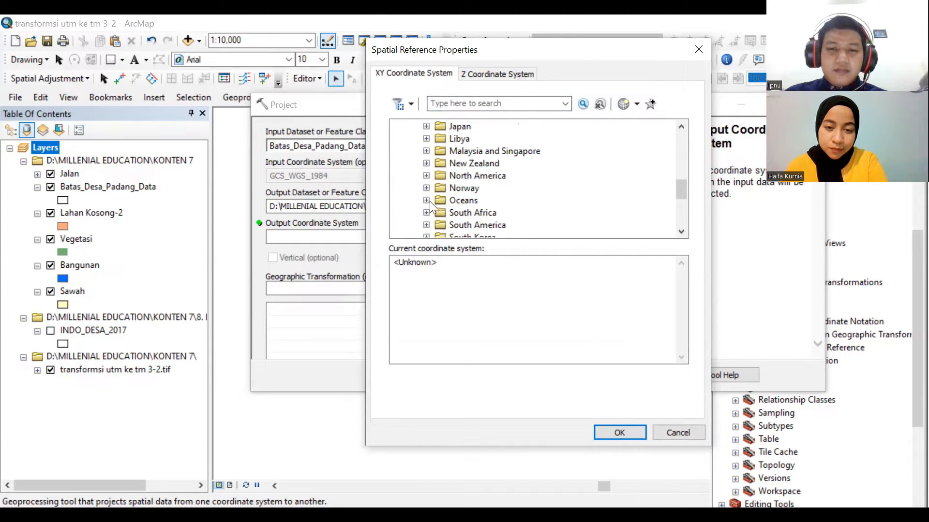
scroll(442, 167, up, 2)
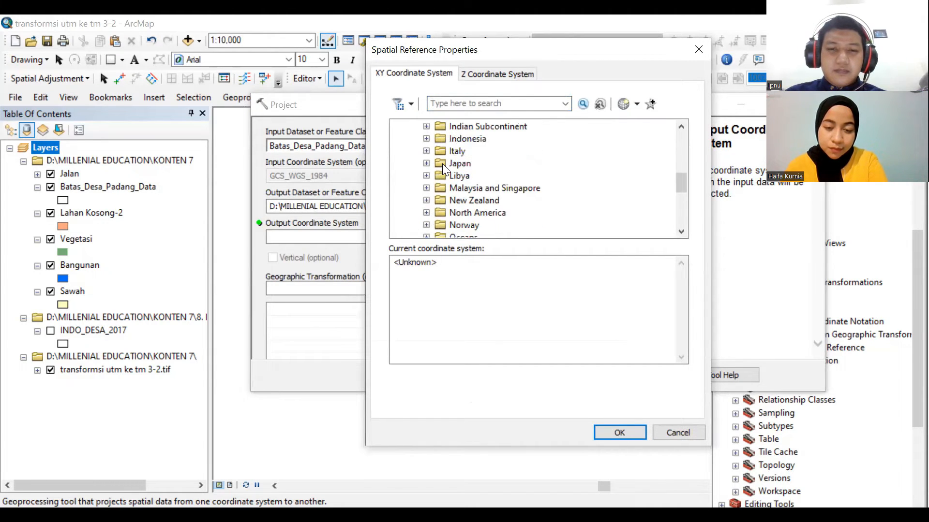
scroll(442, 165, down, 3)
scroll(442, 163, down, 2)
scroll(442, 163, up, 1)
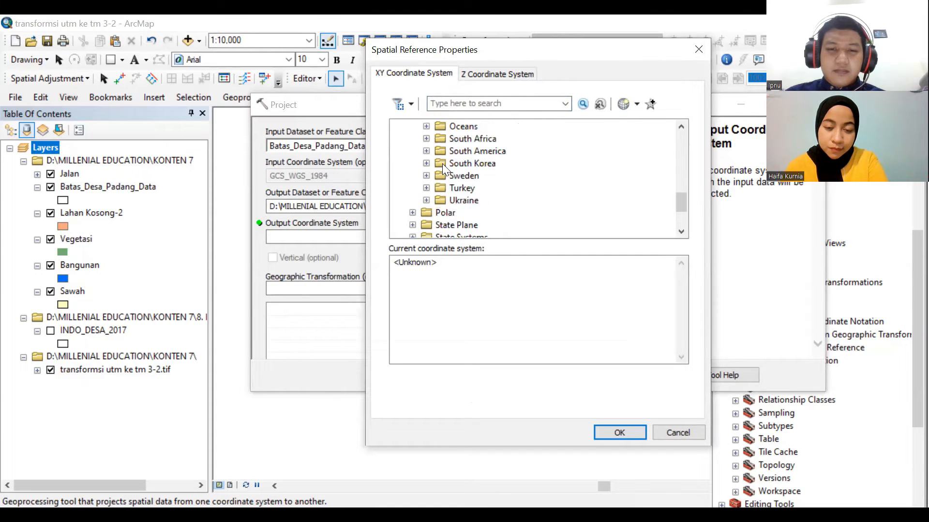
scroll(442, 164, up, 4)
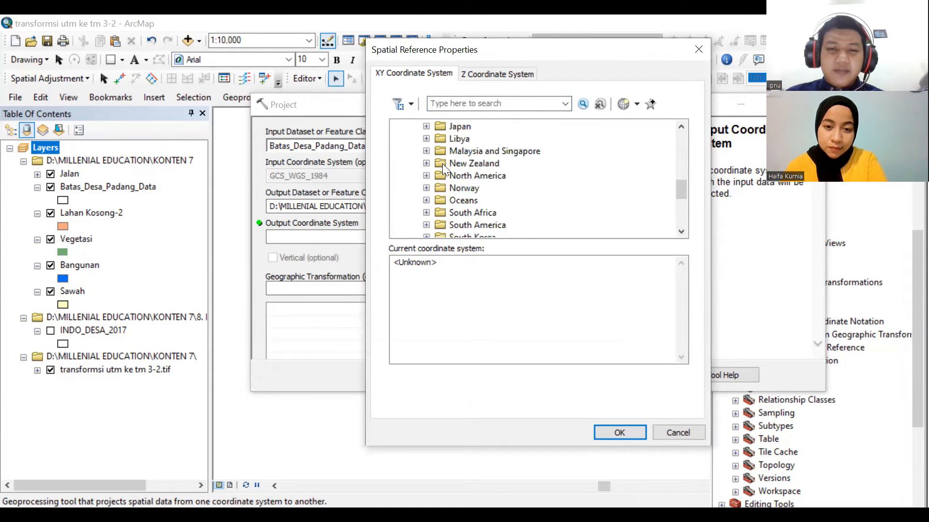
click(426, 175)
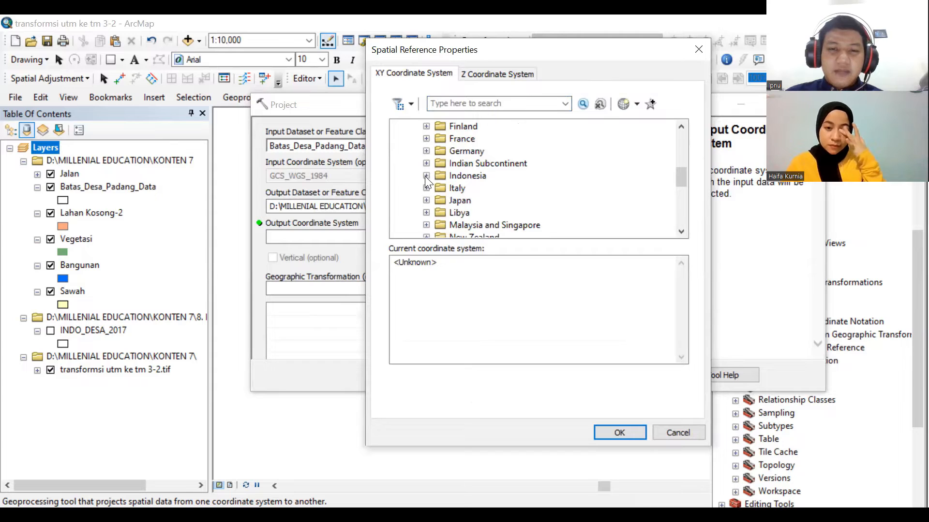
click(596, 204)
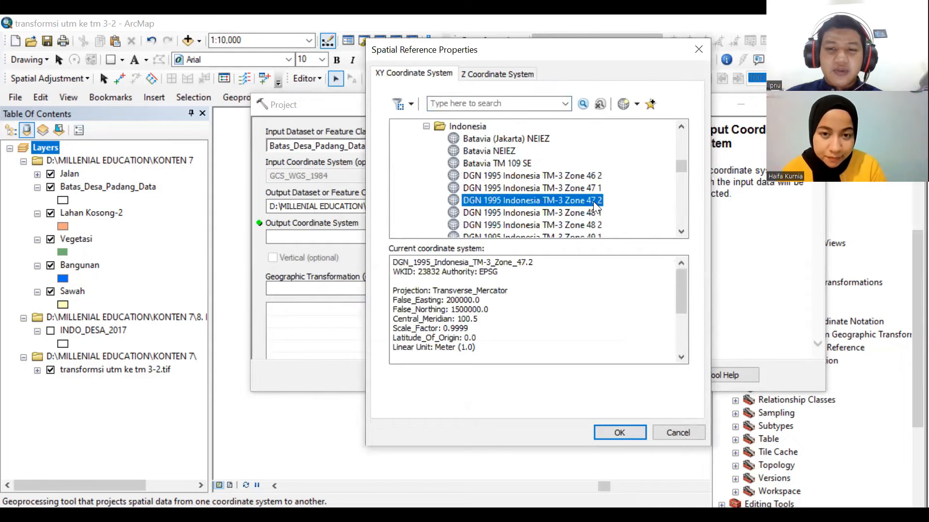
click(624, 432)
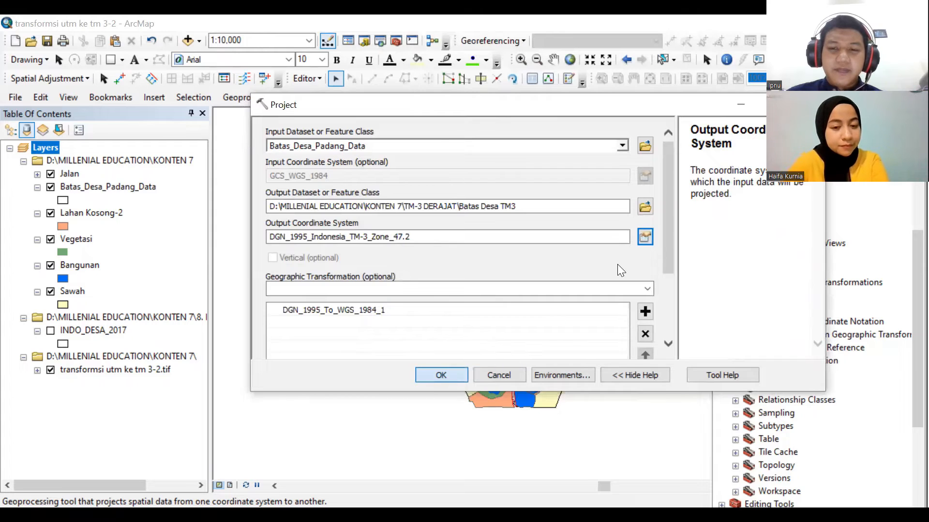
key(Return)
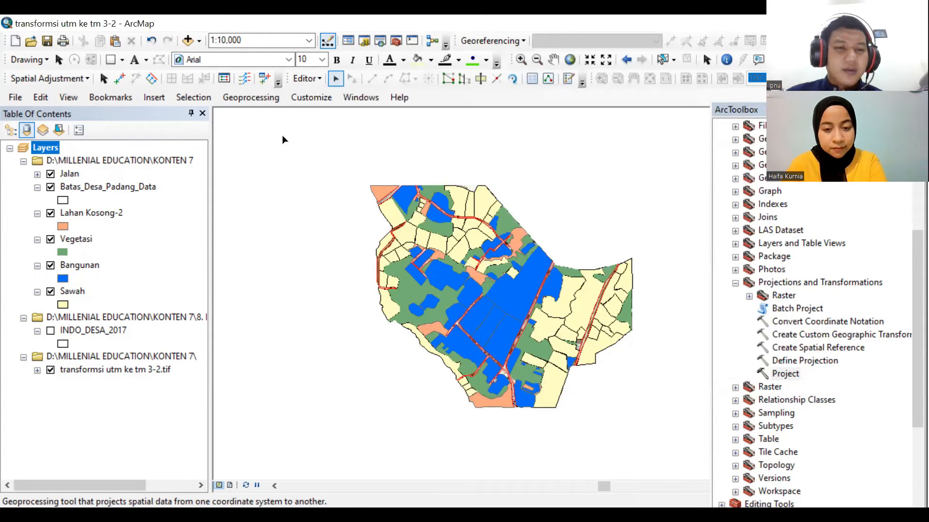
Reopen the Project tool and set the Lahan Kosong-2 layer as the input dataset.
double_click(786, 375)
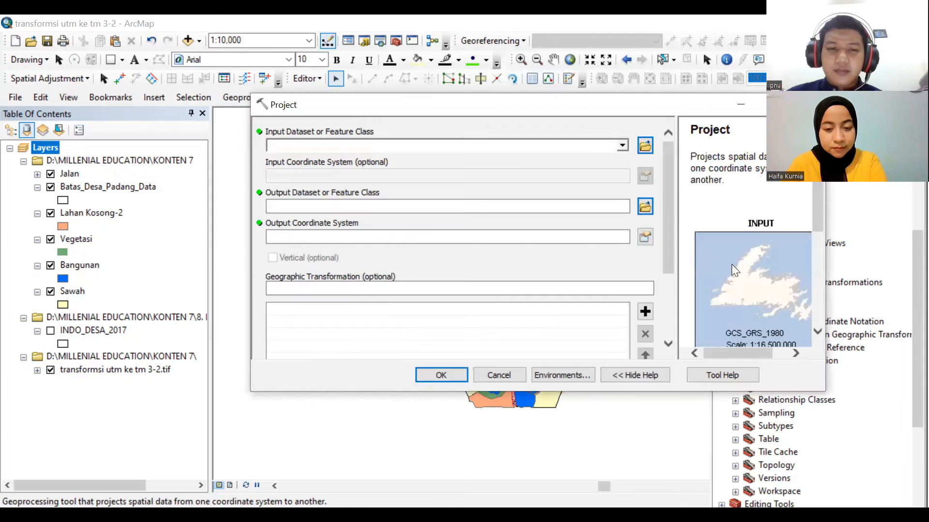
click(625, 148)
click(356, 186)
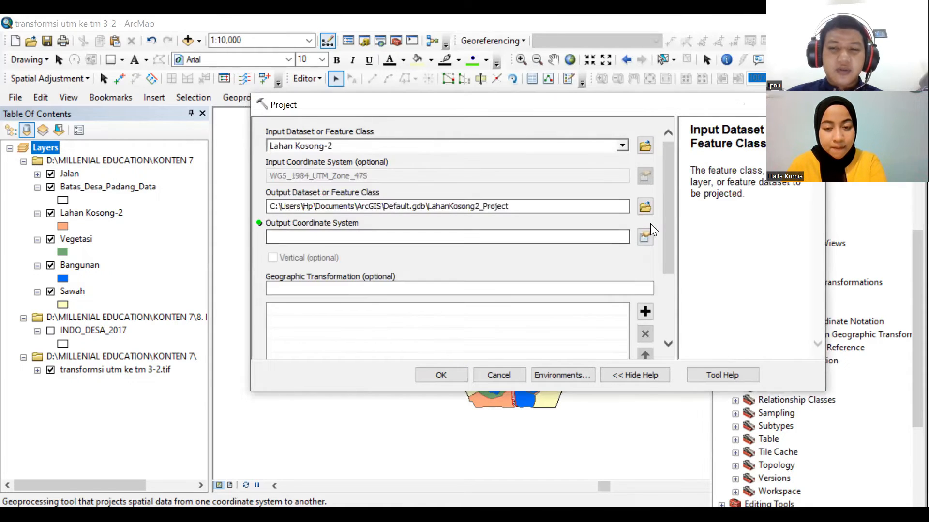
Save the Lahan Kosong-2 projection output as the feature class Lahan Kosong TM3 in the TM-3 DERAJAT folder.
click(646, 208)
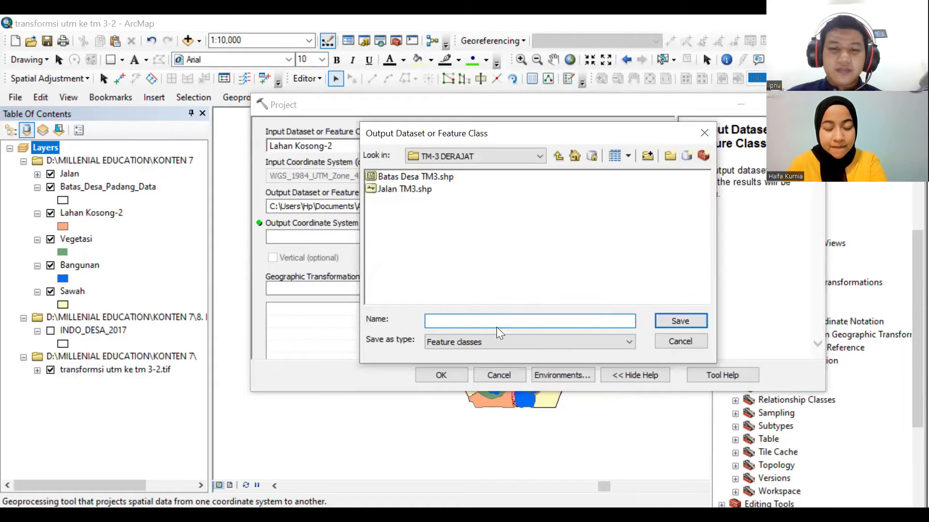
text(La)
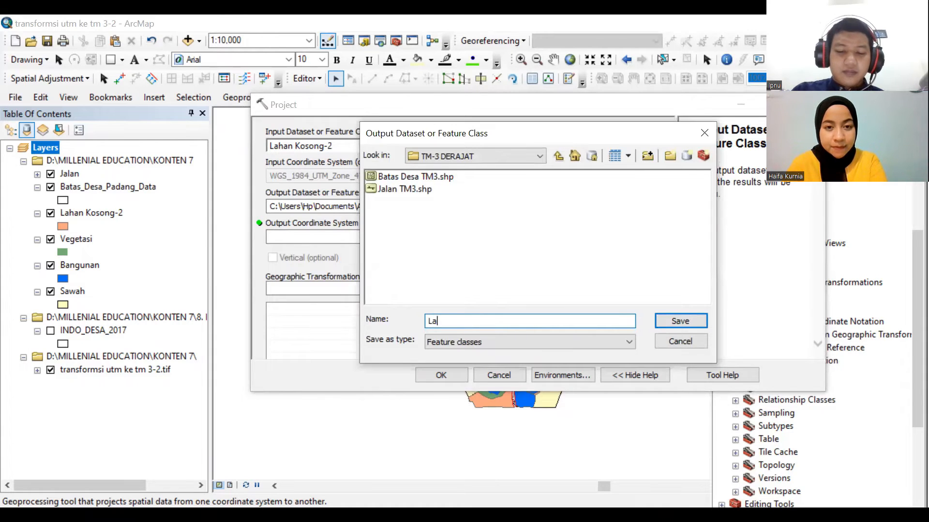
text(han Ko)
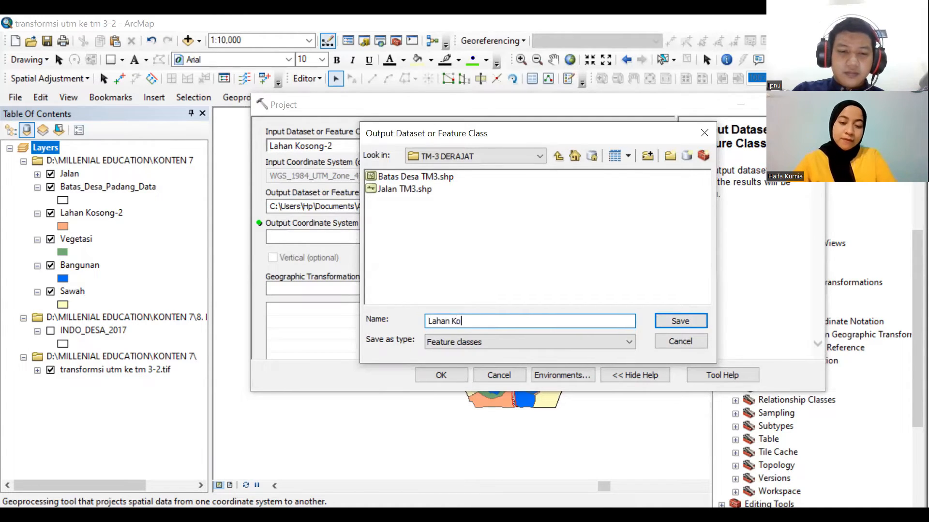
text(song T)
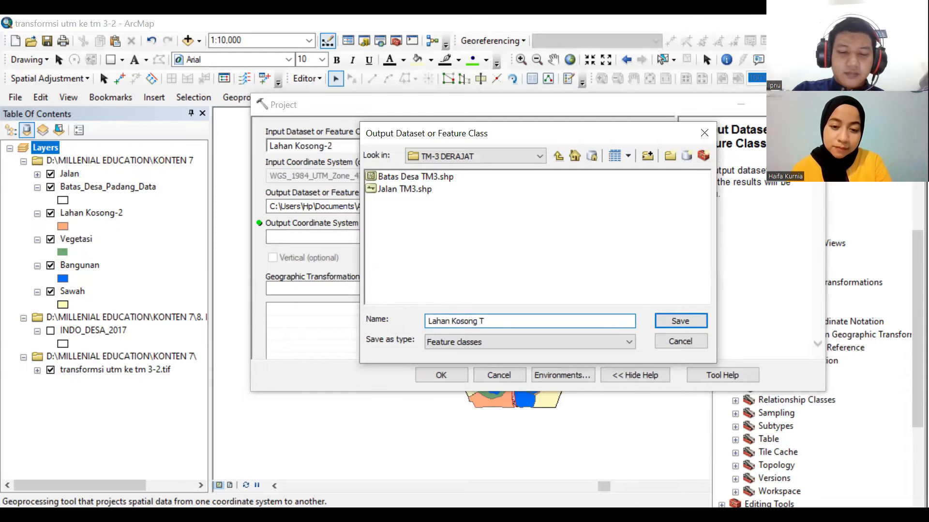
text(M3)
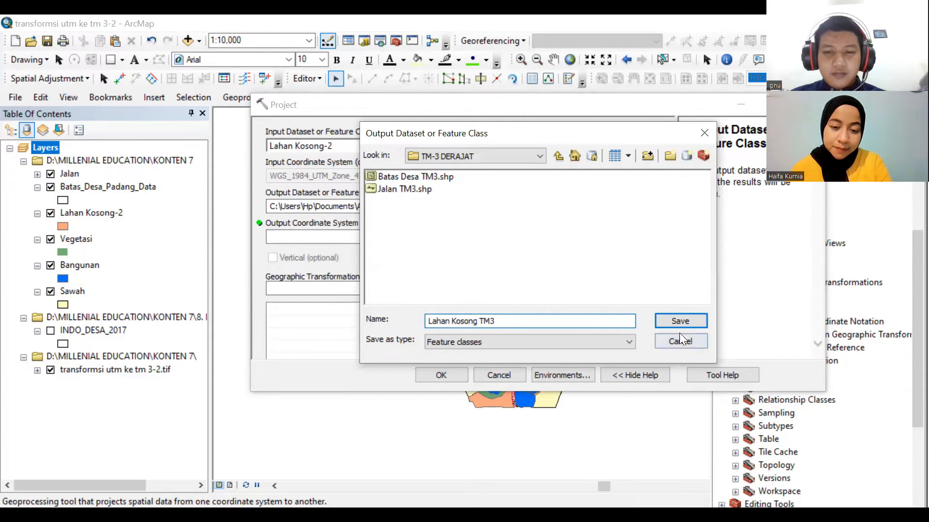
click(700, 322)
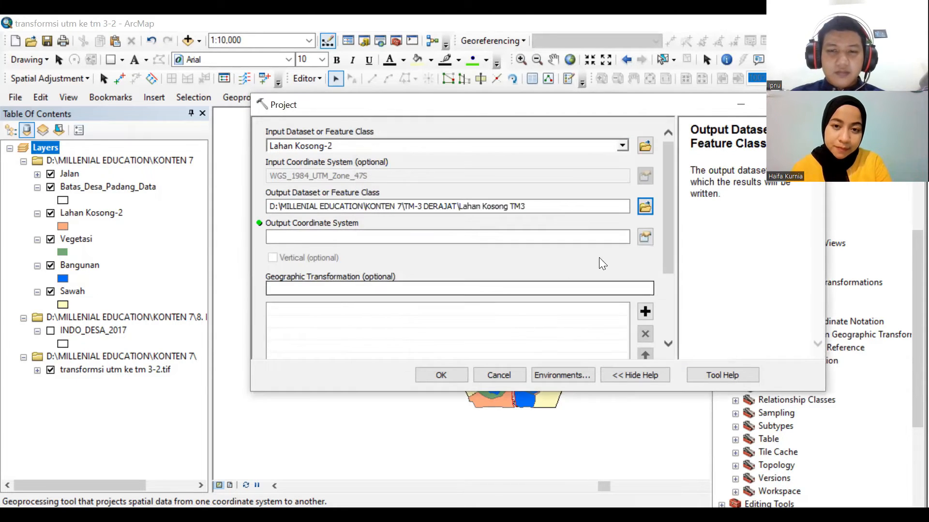
Set the vacant land output coordinate system to DGN 1995 Indonesia TM-3 Zone 47.2 from Indonesia's national grids and run the projection.
click(645, 237)
click(399, 147)
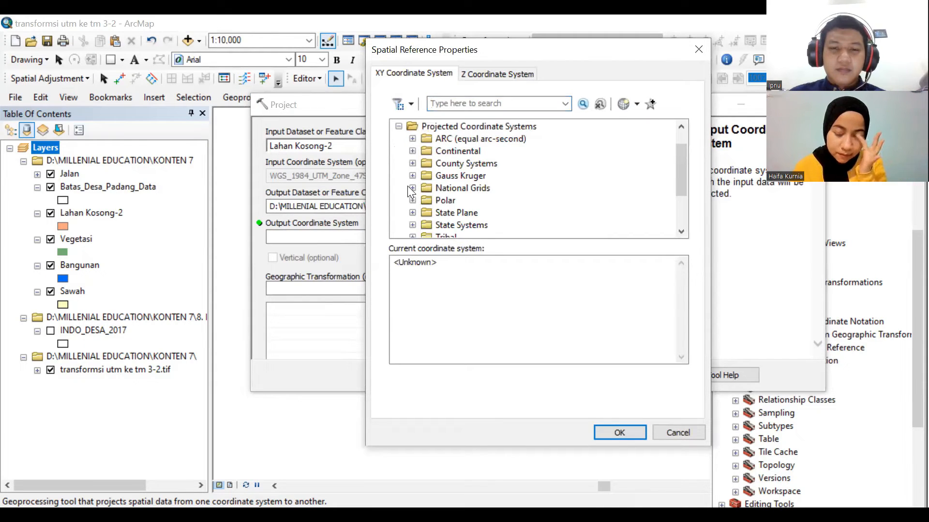
click(414, 187)
scroll(417, 193, down, 1)
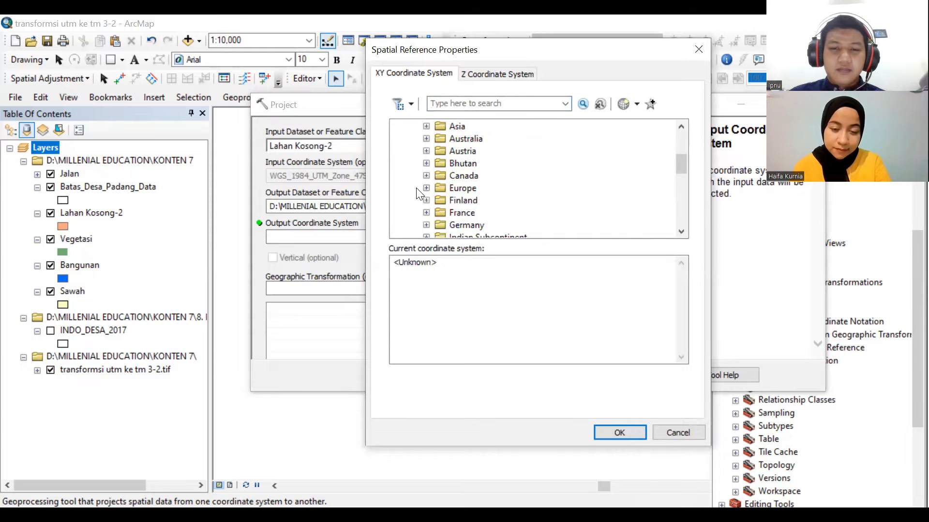
scroll(453, 204, down, 1)
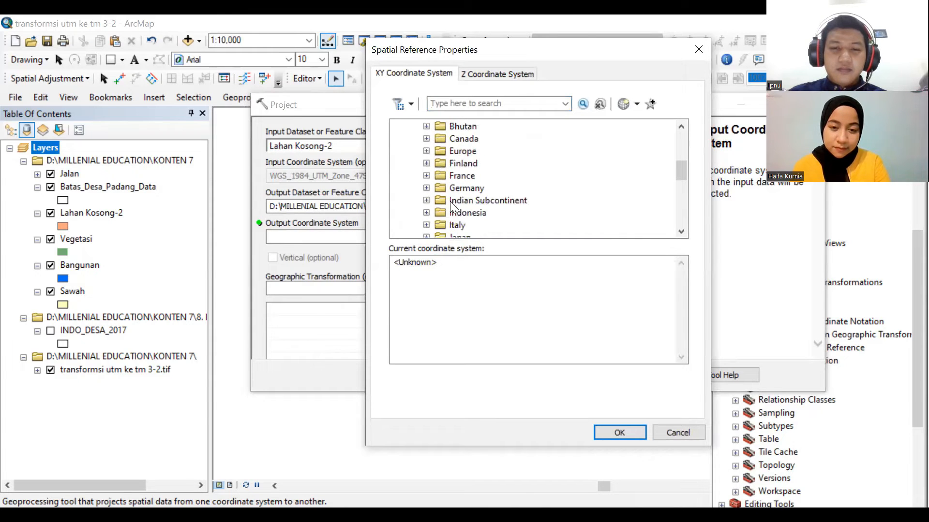
click(426, 213)
scroll(479, 196, down, 2)
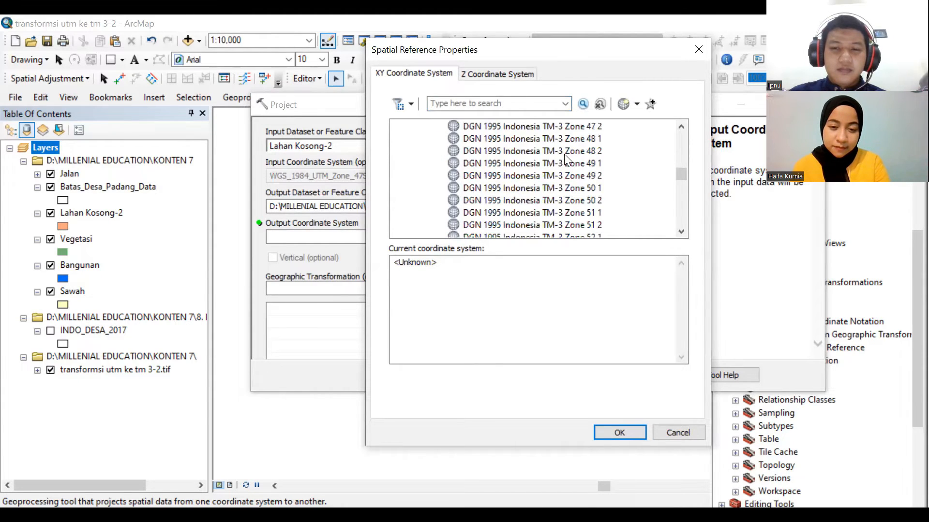
click(597, 124)
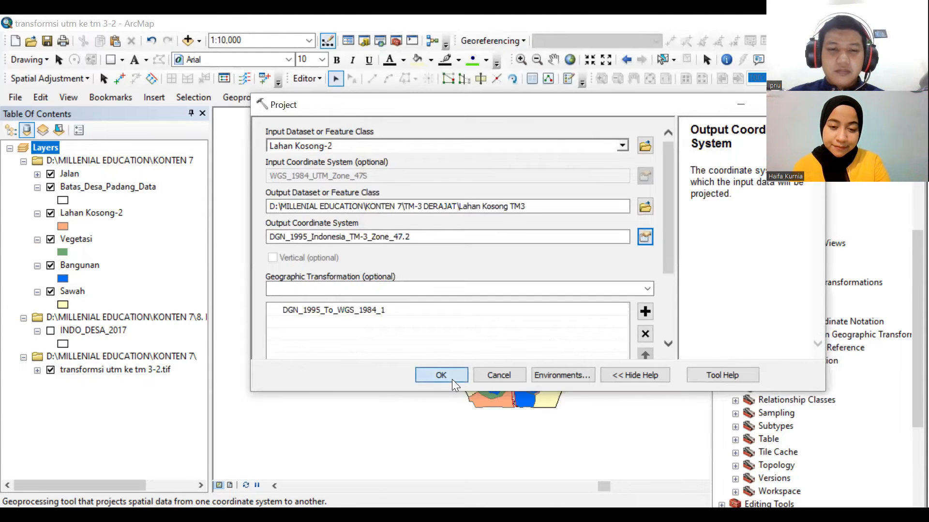
click(440, 375)
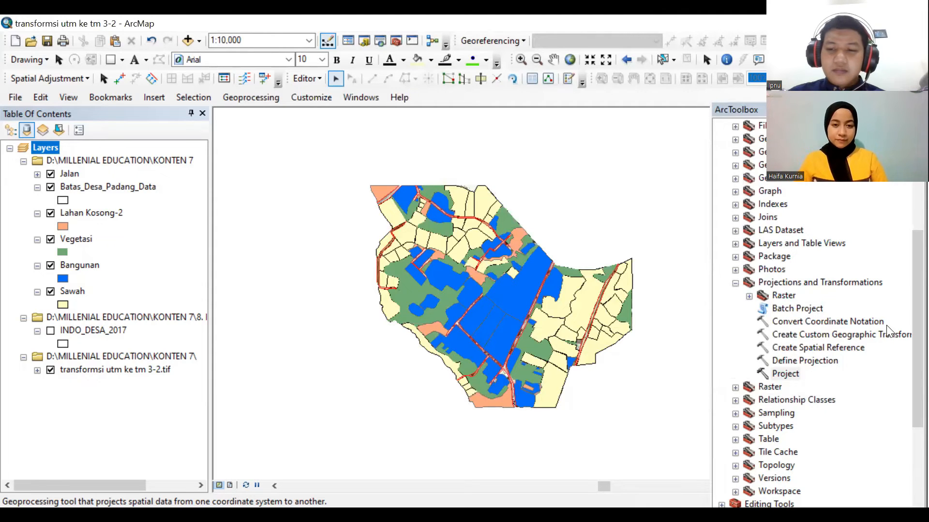
Reopen the Project tool and set the Vegetasi layer as the input dataset.
double_click(793, 372)
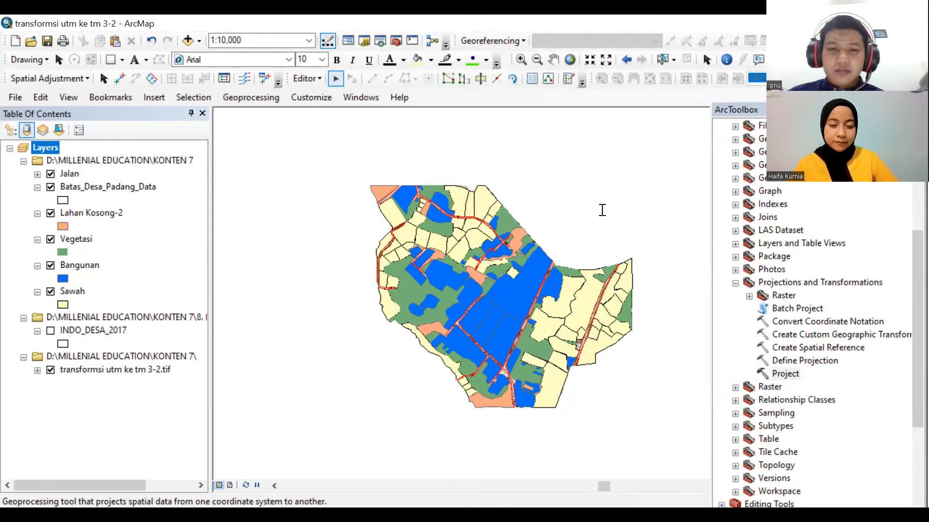
click(620, 148)
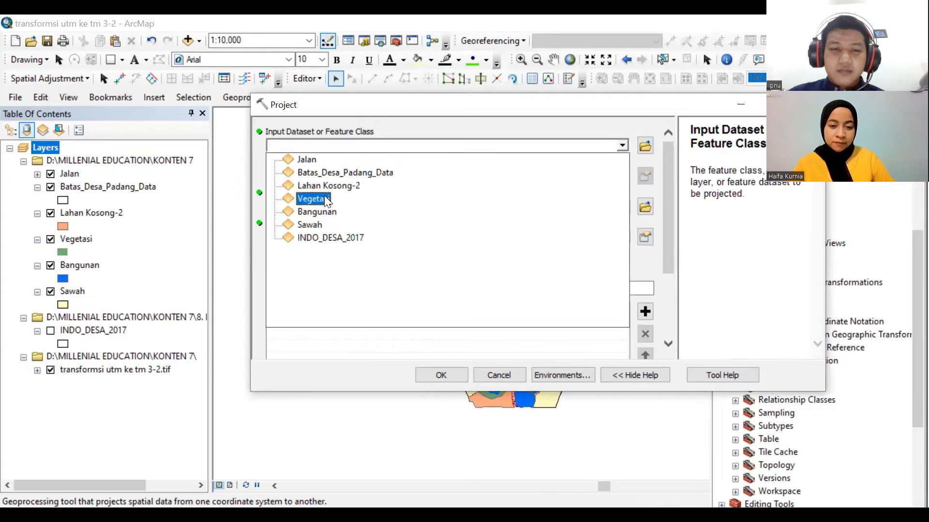
click(599, 198)
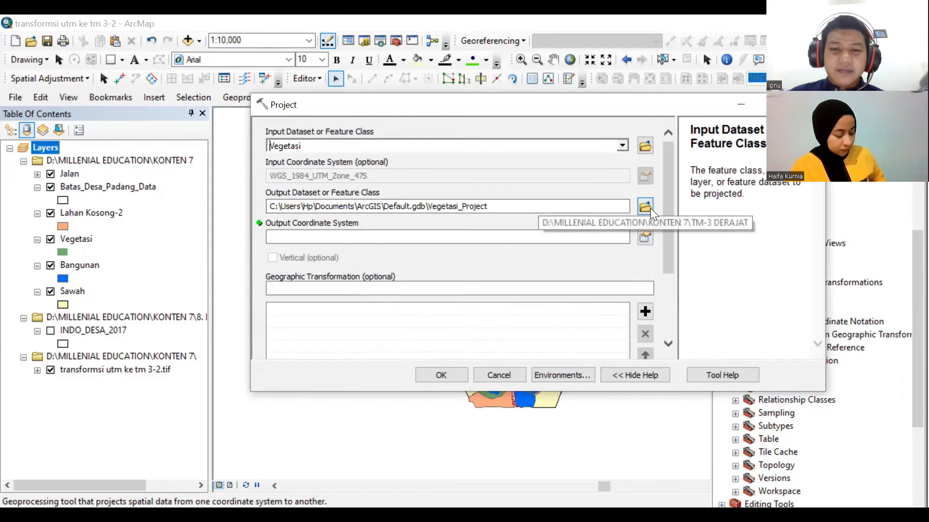
Save the vegetation layer's projection output as the feature class Vegetasi TM3 in the TM-3 DERAJAT folder.
click(650, 208)
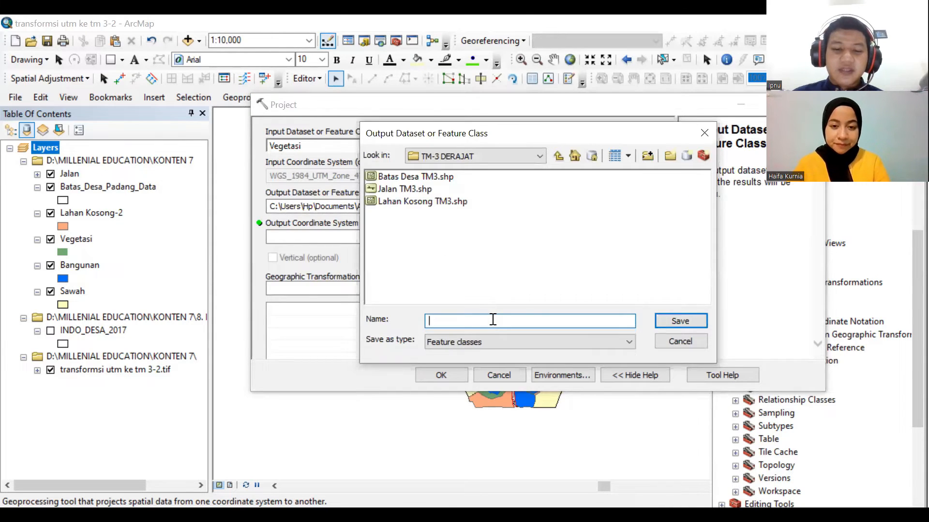
text(Vegetas)
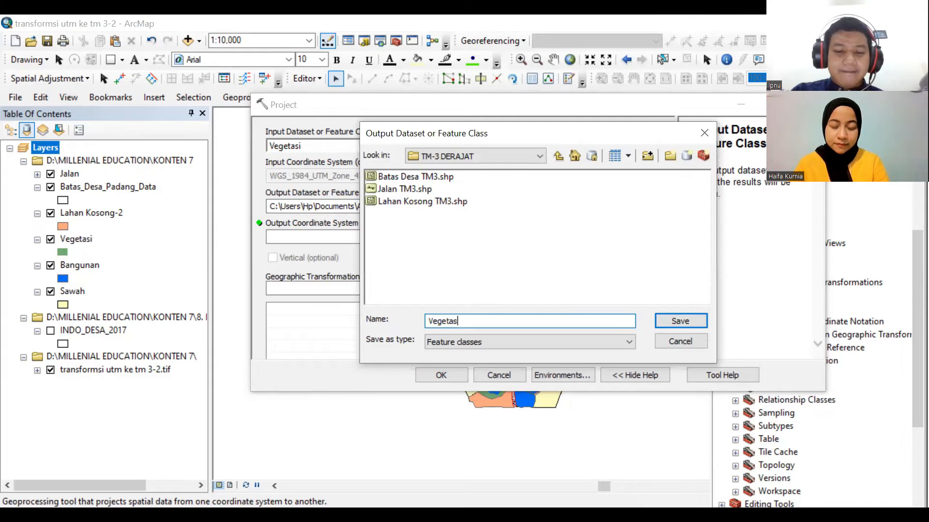
text(i)
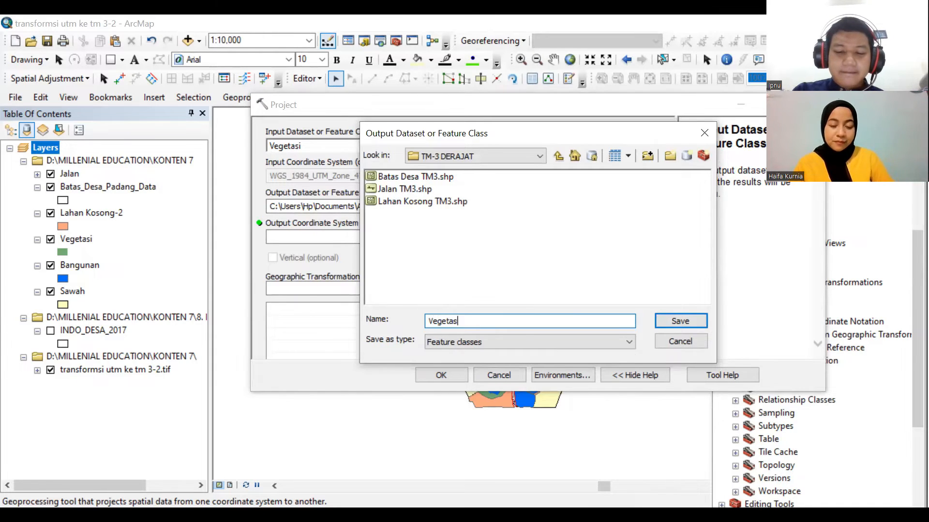
text( T)
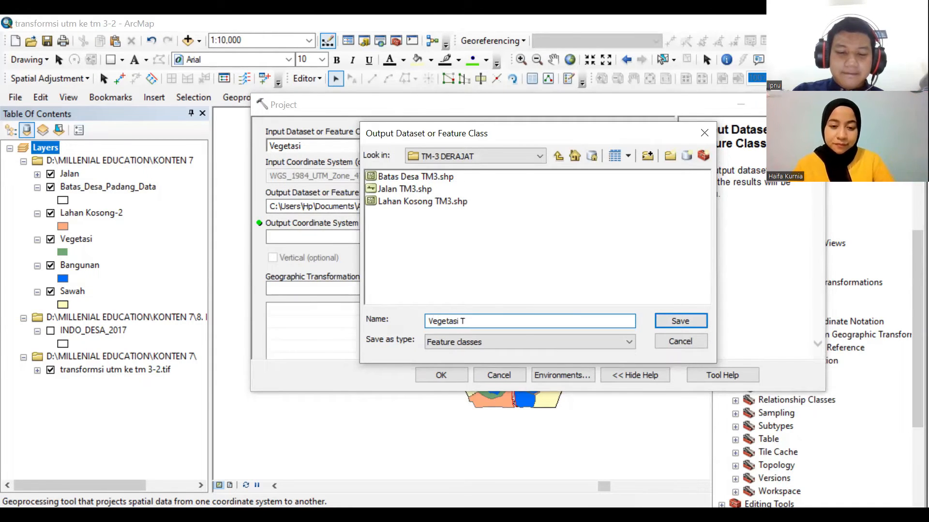
text(M3)
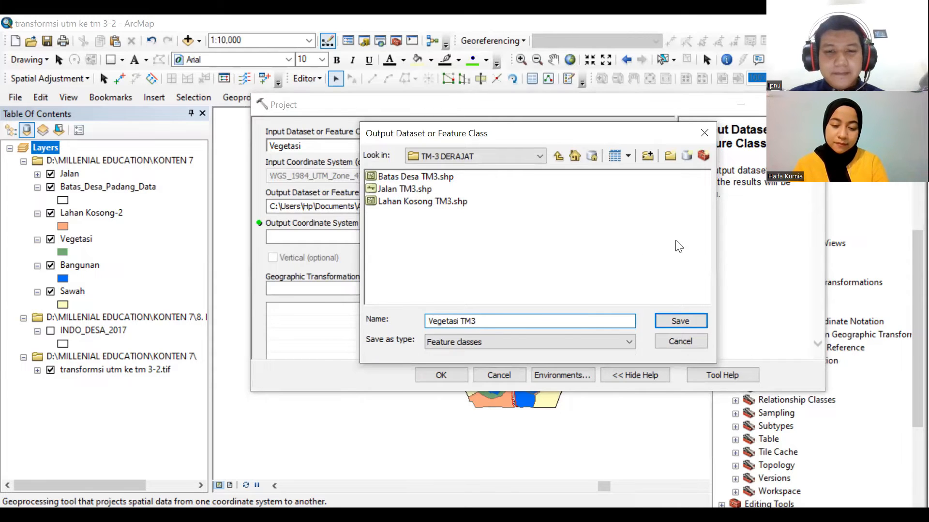
click(697, 320)
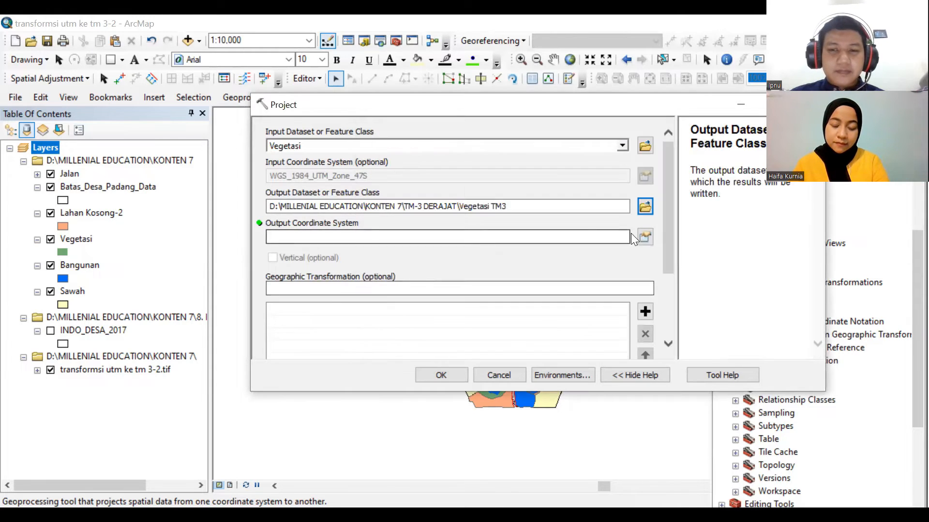
Set the vegetation output coordinate system to DGN 1995 Indonesia TM-3 Zone 47.2 from Indonesia's national grids and run the projection.
click(644, 237)
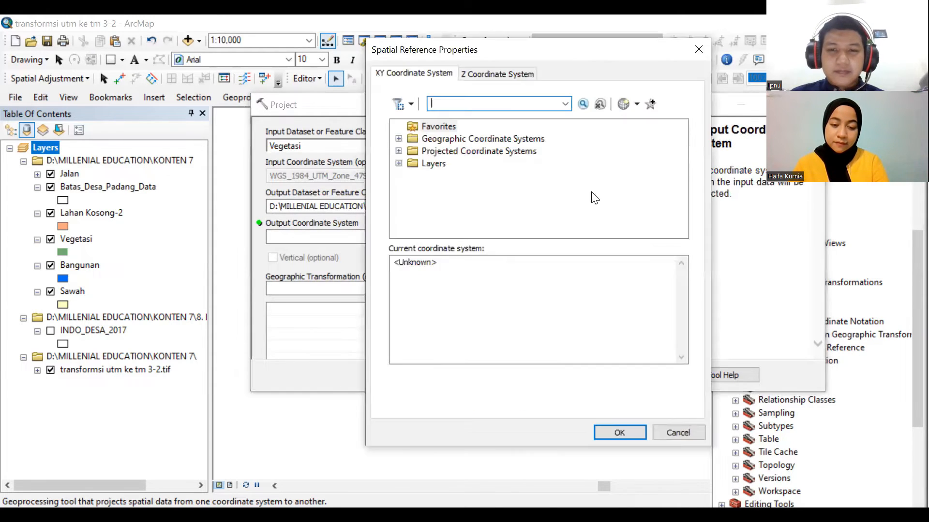
click(399, 151)
scroll(410, 188, down, 1)
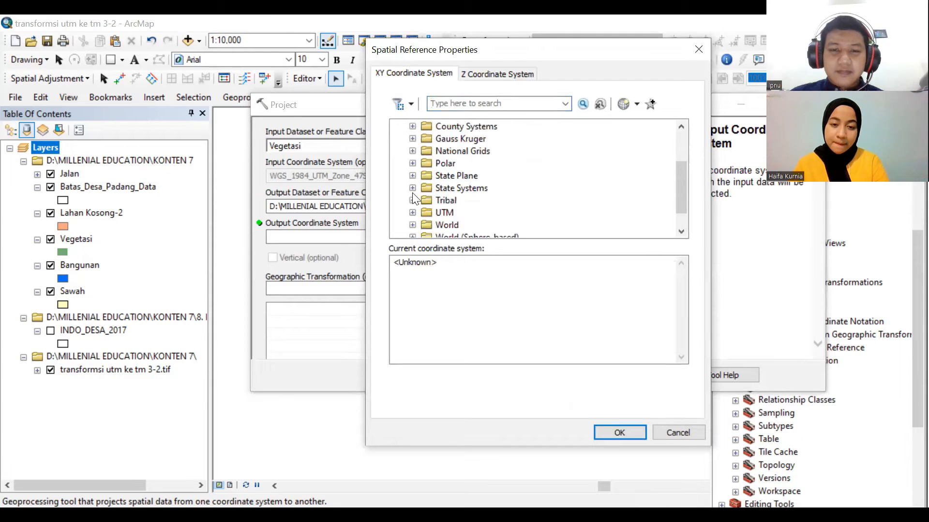
click(412, 151)
scroll(431, 164, down, 7)
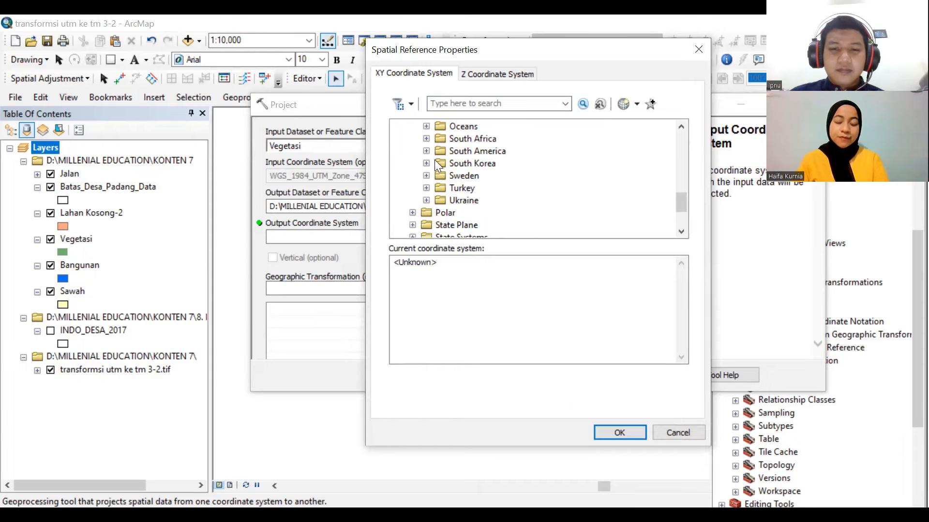
scroll(455, 160, up, 4)
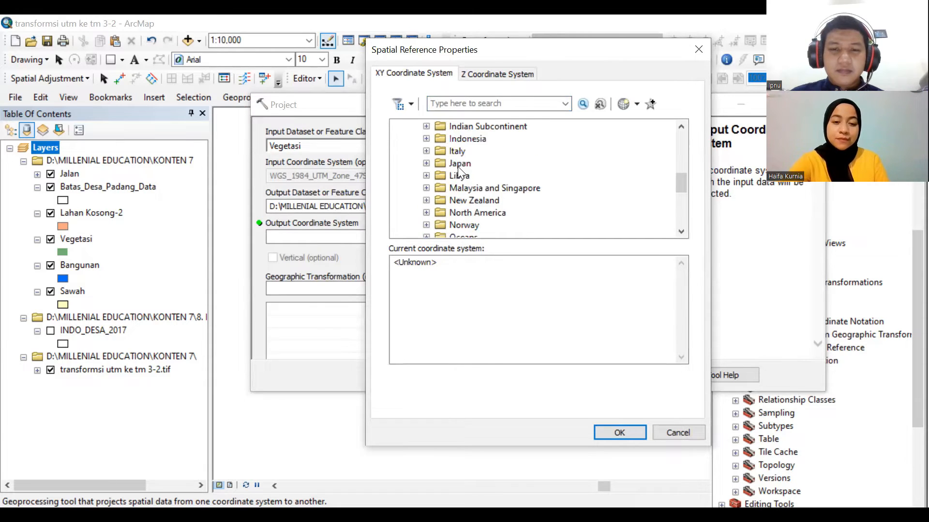
click(426, 176)
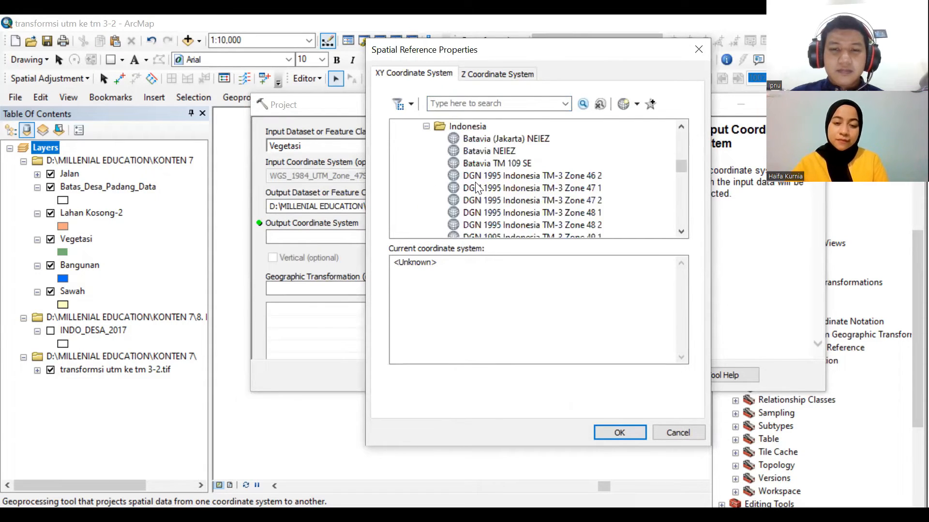
scroll(478, 189, down, 1)
click(559, 162)
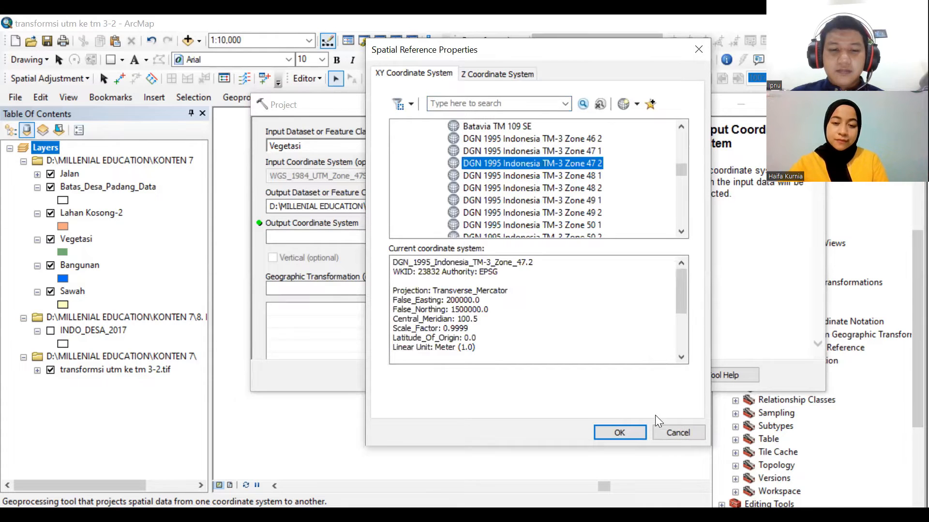
click(628, 436)
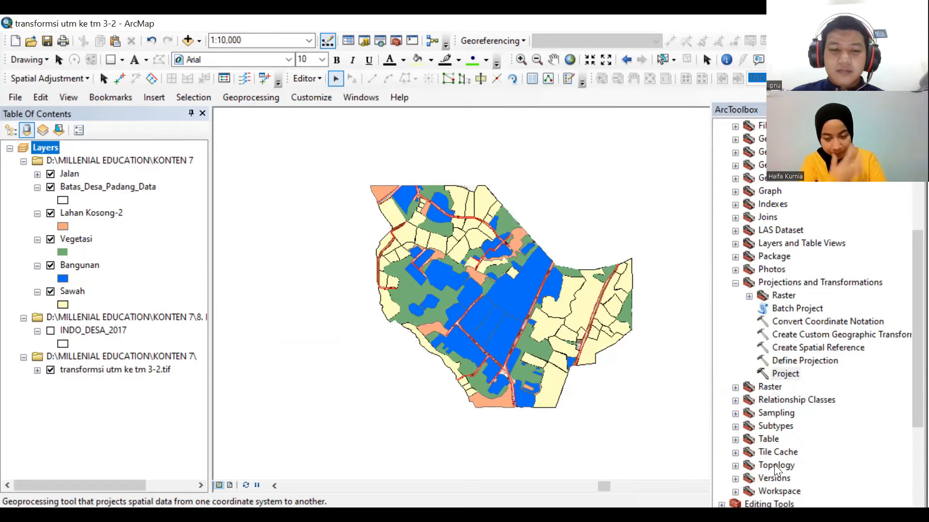
Reopen the Project tool and set the Bangunan layer as the input dataset.
click(782, 376)
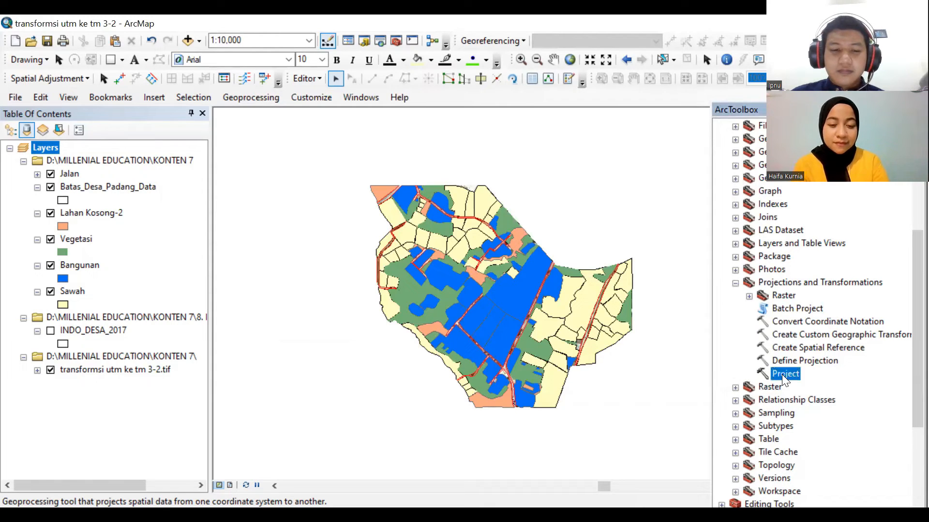
double_click(782, 375)
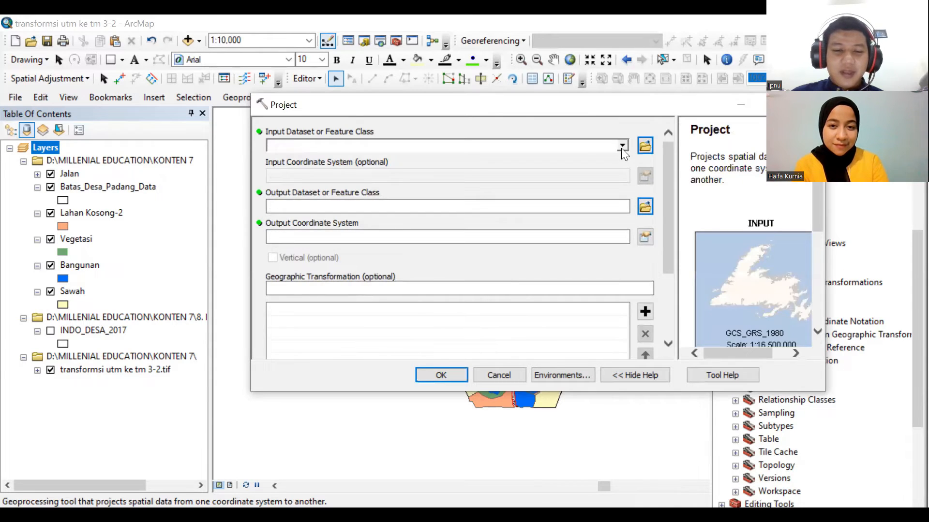
click(621, 146)
click(347, 211)
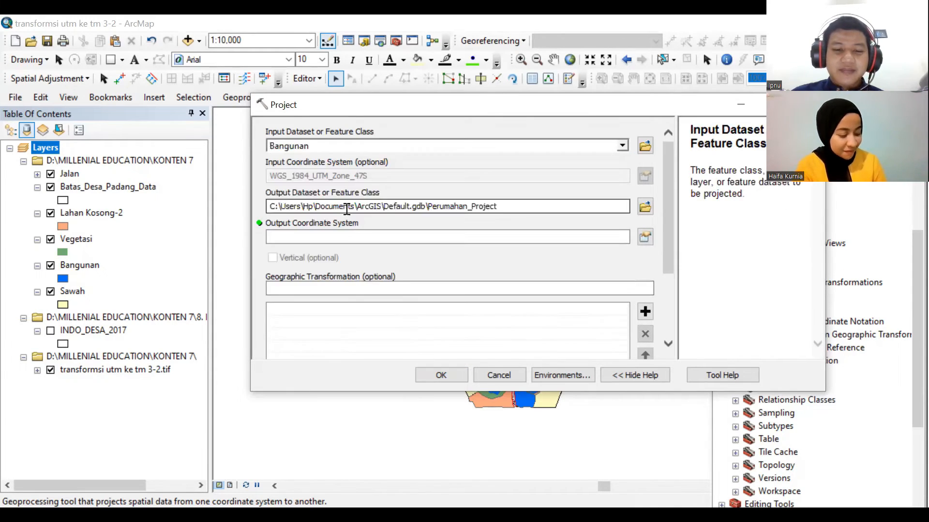
Save the building layer's projection output as the feature class Bangunan TM3 in the TM-3 DERAJAT folder.
click(644, 205)
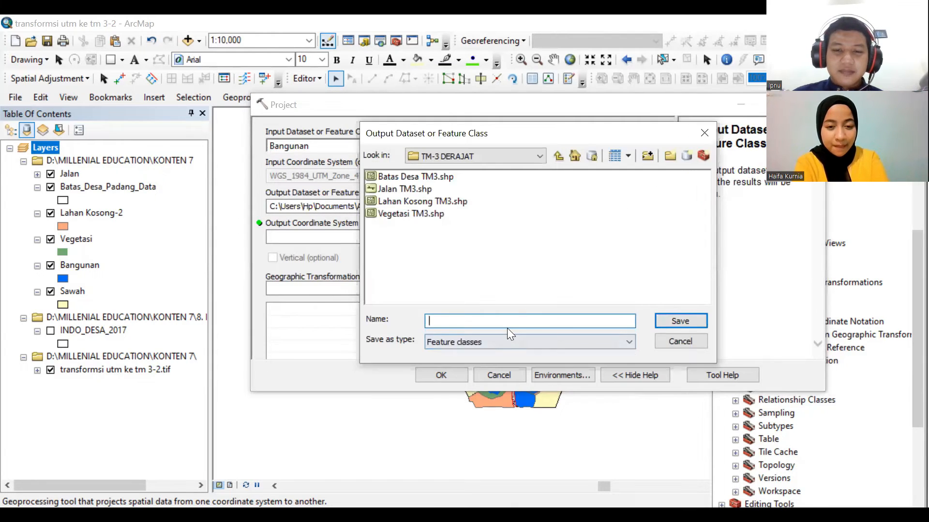
text(Banguna)
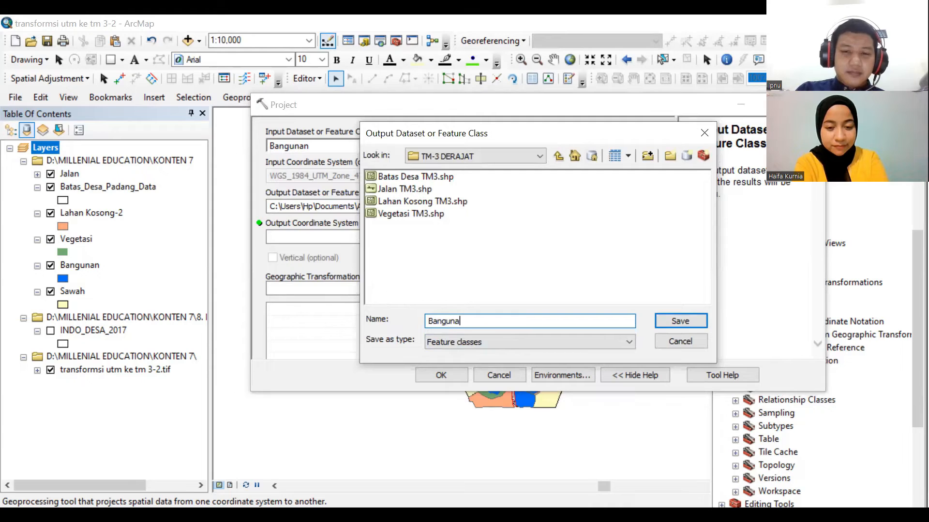
text(n TM)
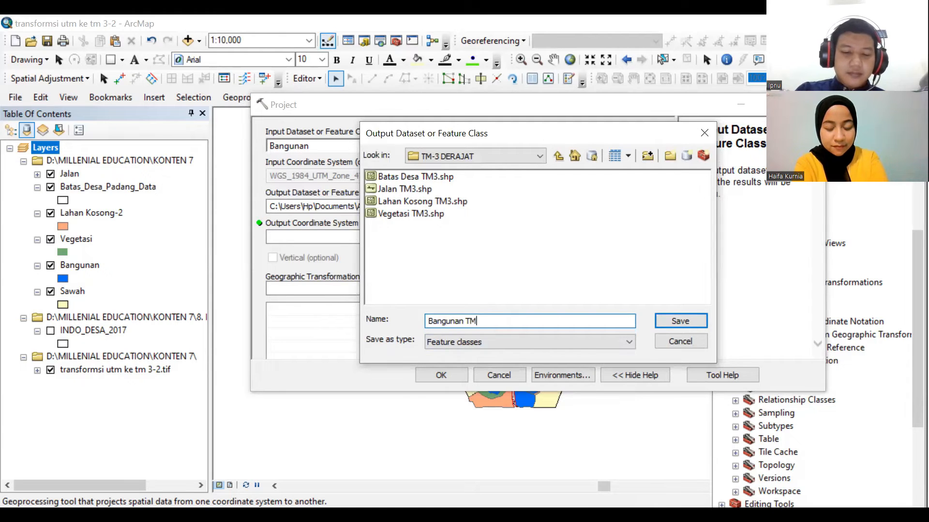
text(3)
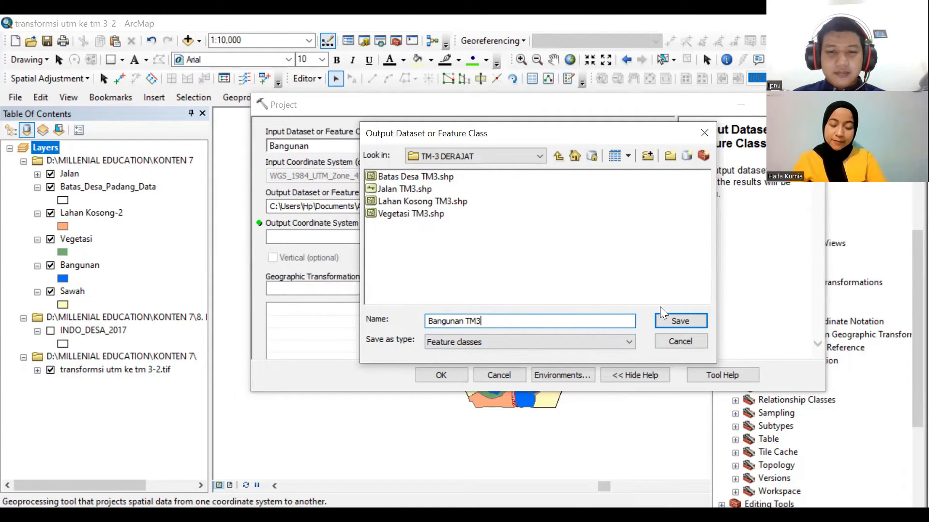
click(680, 321)
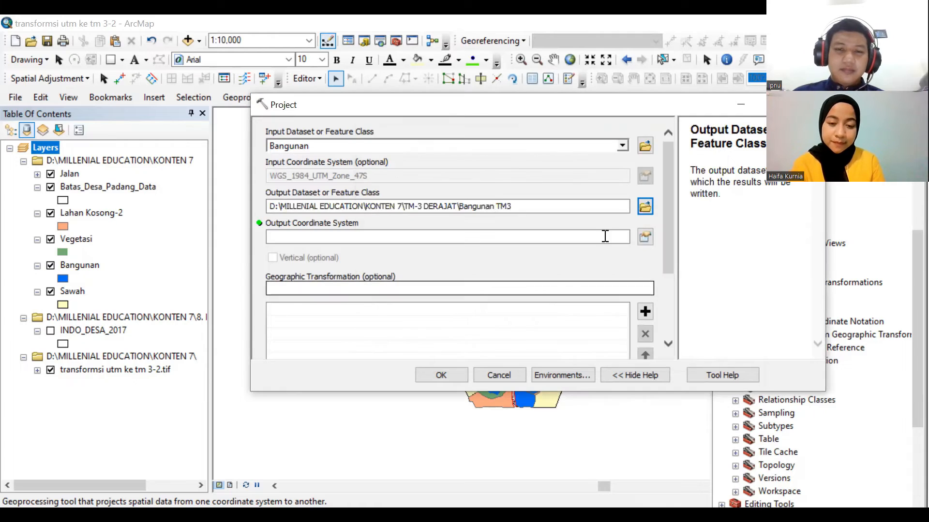
Set the building output coordinate system to DGN 1995 Indonesia TM-3 Zone 47.2 from Indonesia's national grids and run the projection.
click(645, 237)
click(398, 150)
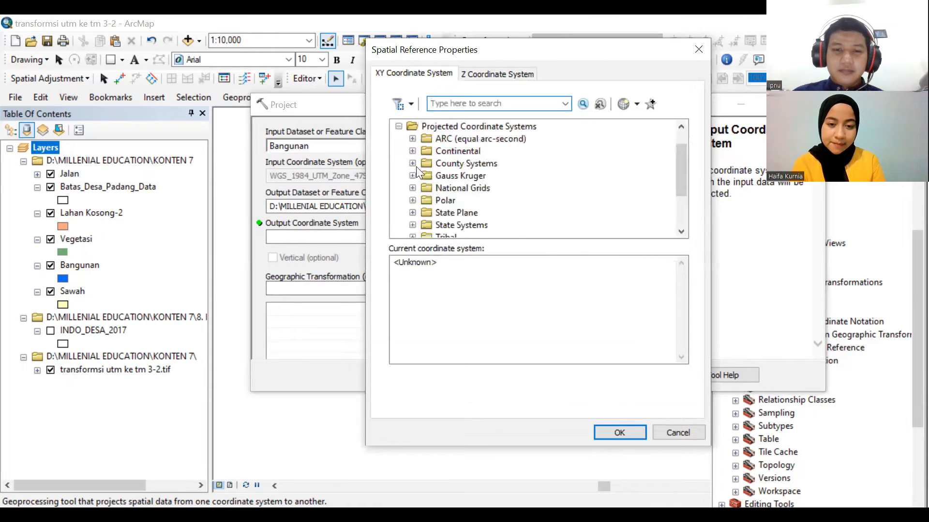
scroll(426, 187, down, 1)
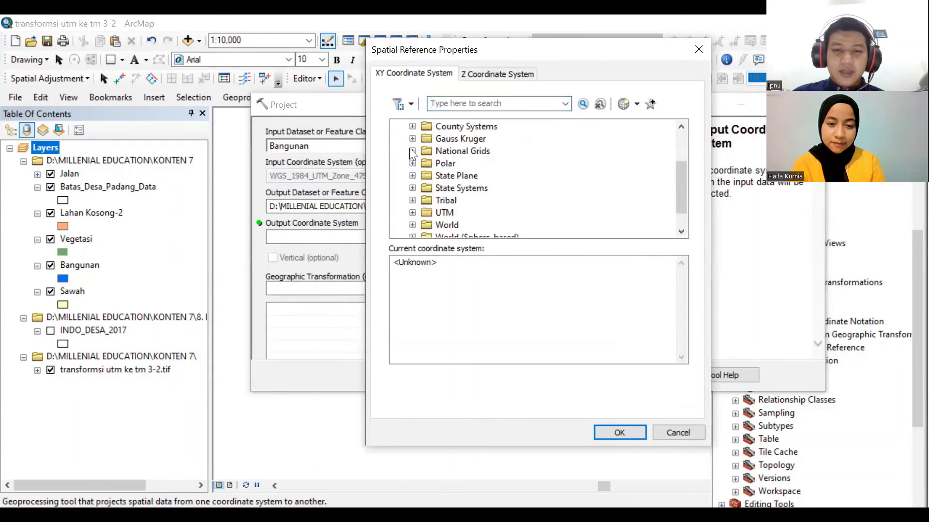
click(412, 151)
scroll(440, 186, down, 3)
click(426, 176)
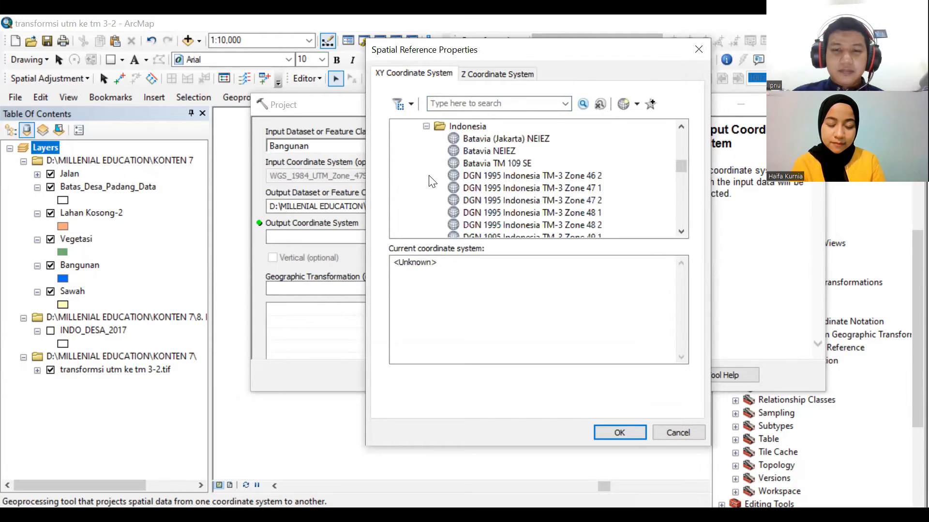
click(567, 201)
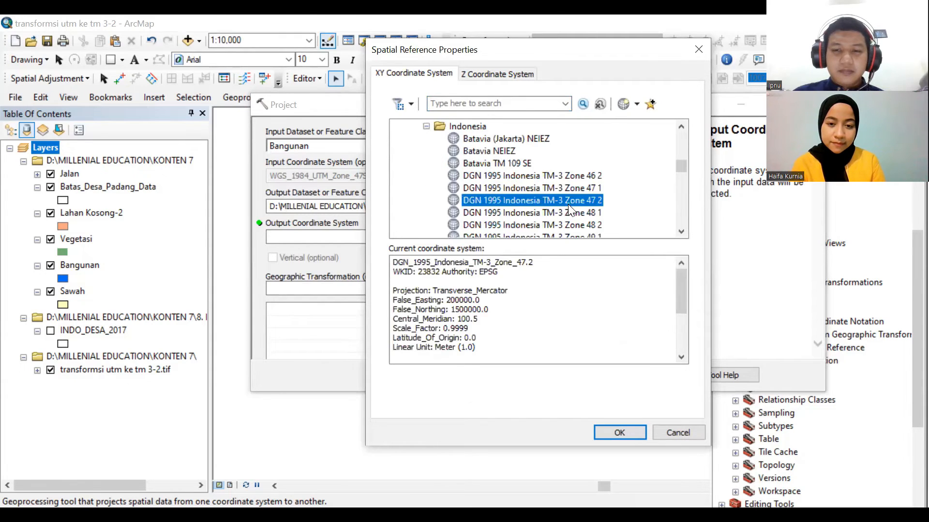
click(621, 435)
click(442, 375)
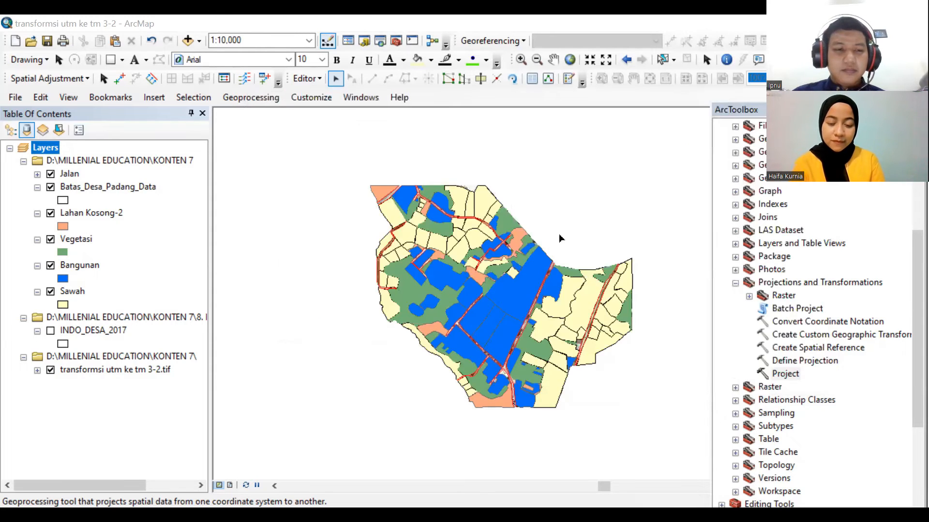
Reopen the Project tool with the Sawah layer as input and save its output as Sawah TM3 in the TM-3 DERAJAT folder.
double_click(783, 374)
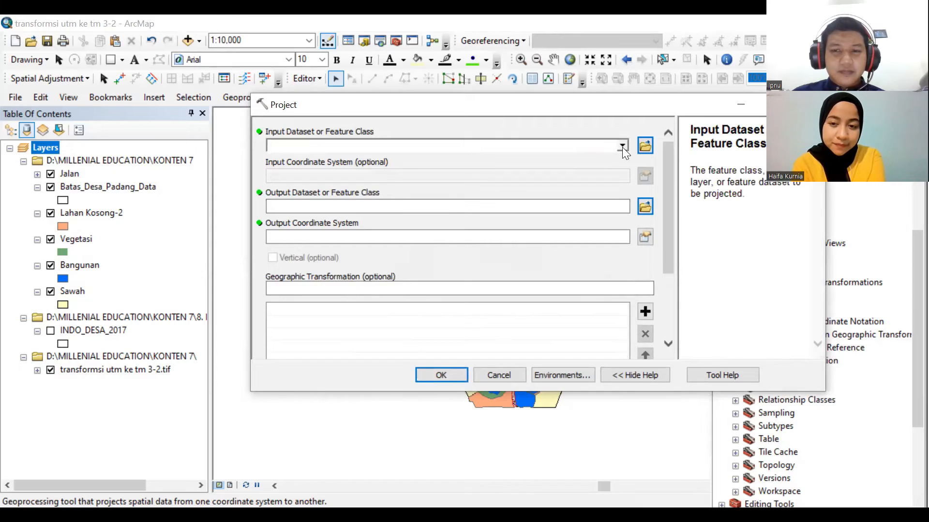
click(622, 146)
click(334, 225)
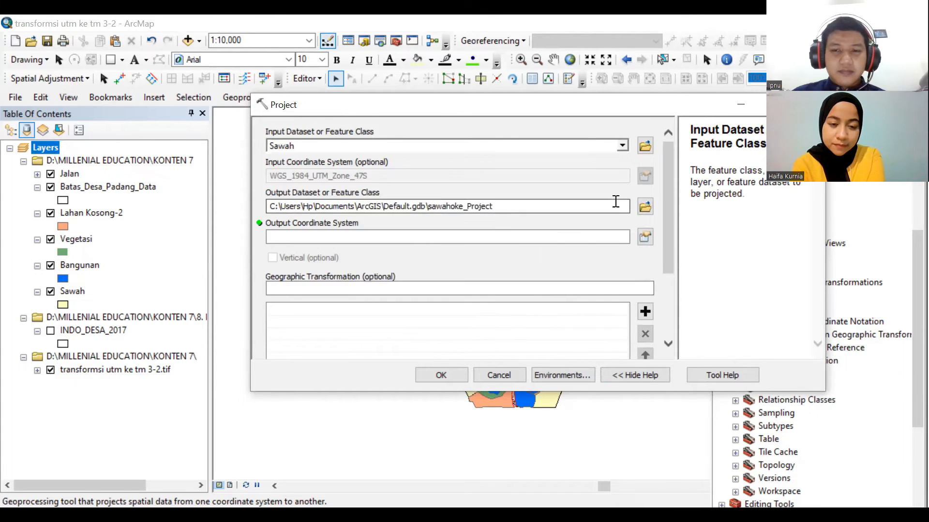
click(644, 207)
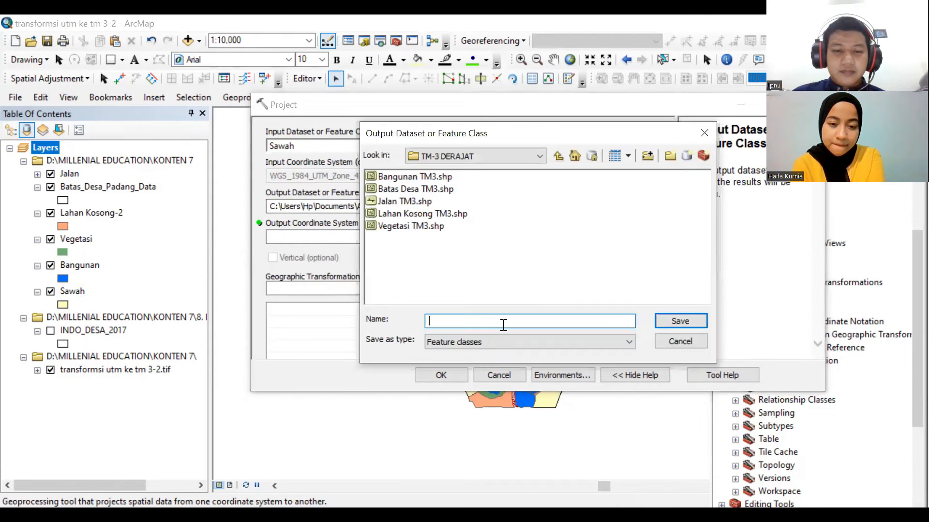
text(Sawah TM)
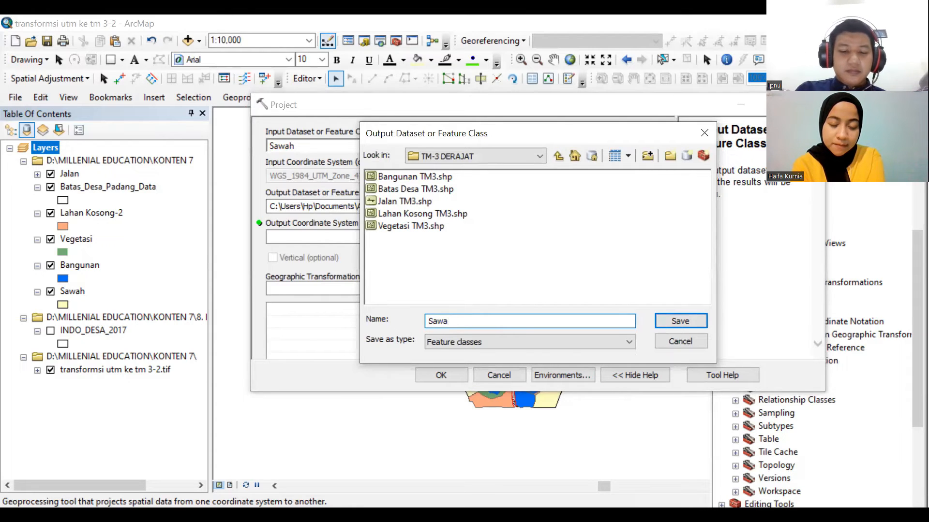
text(3)
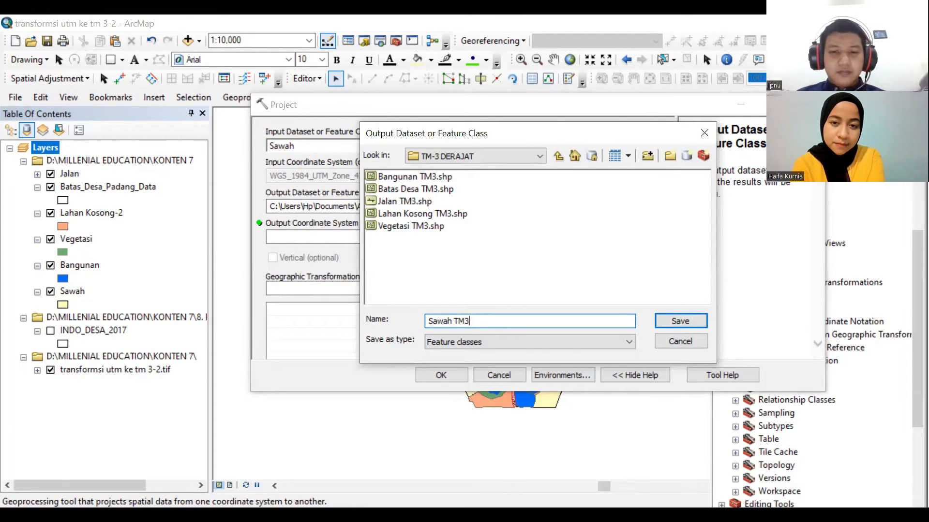
click(679, 321)
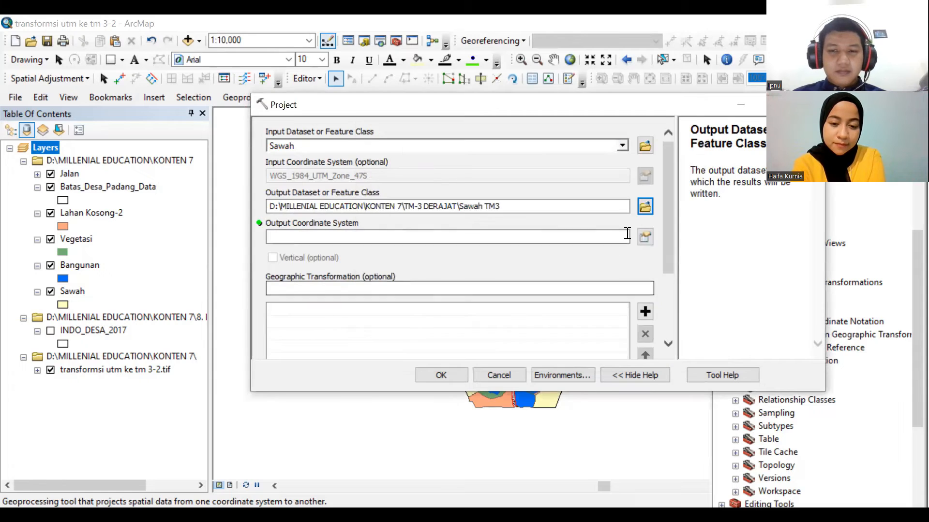
Set the Sawah output coordinate system to DGN 1995 Indonesia TM-3 Zone 47.2 from Indonesia's national grids and run the projection.
click(649, 237)
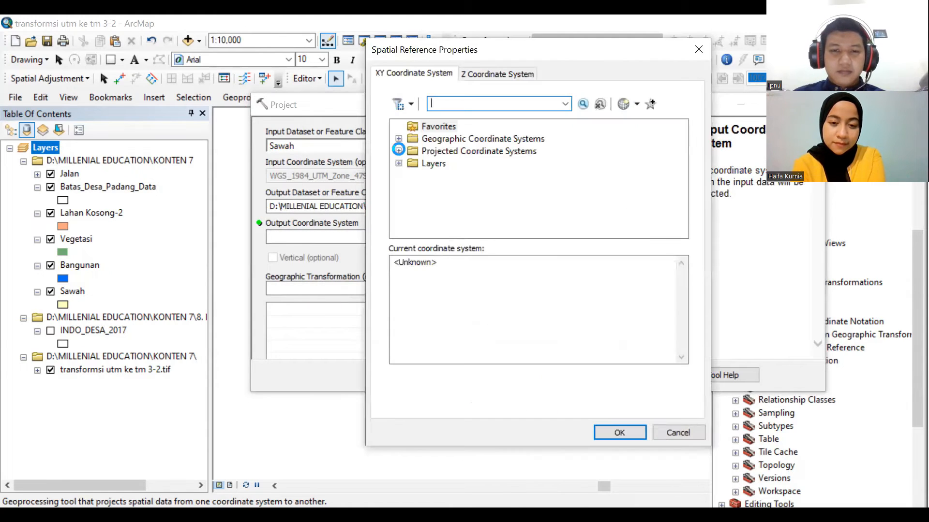
click(398, 151)
click(412, 188)
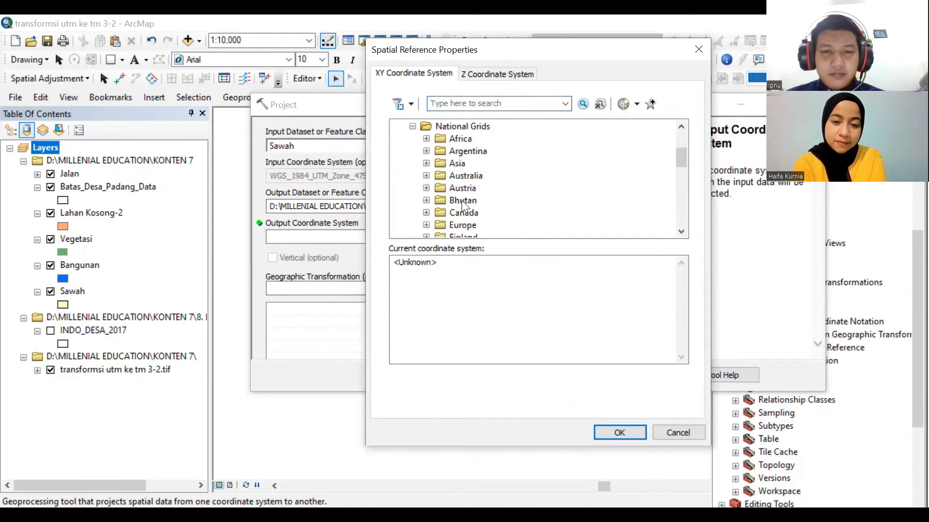
scroll(425, 169, down, 3)
click(426, 139)
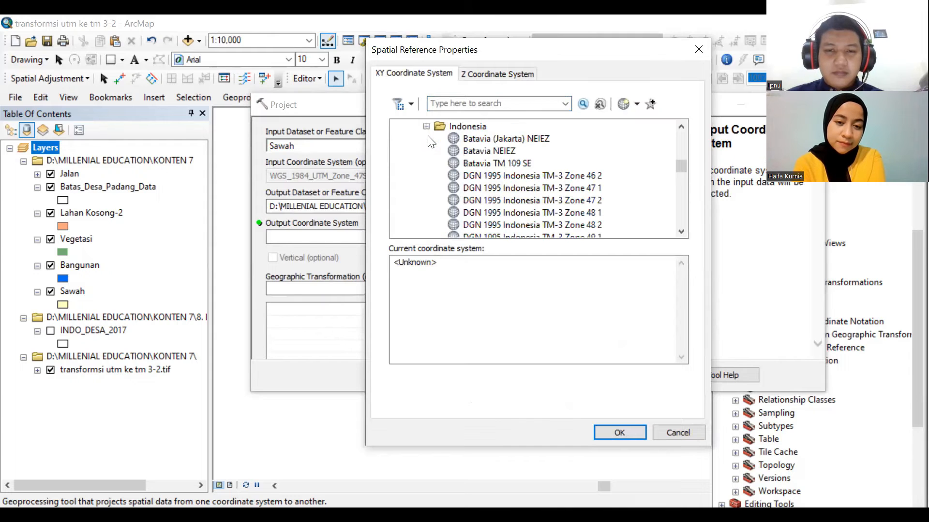
scroll(456, 163, down, 3)
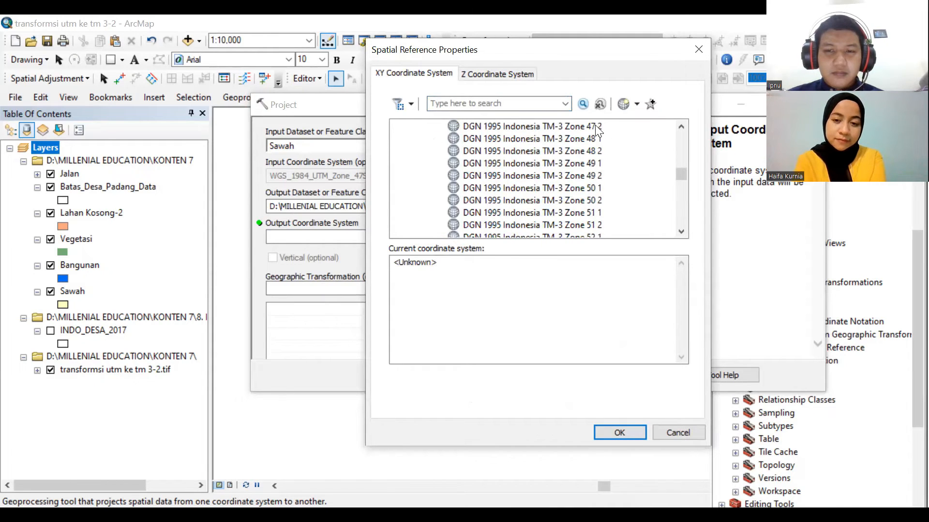
click(598, 129)
click(618, 428)
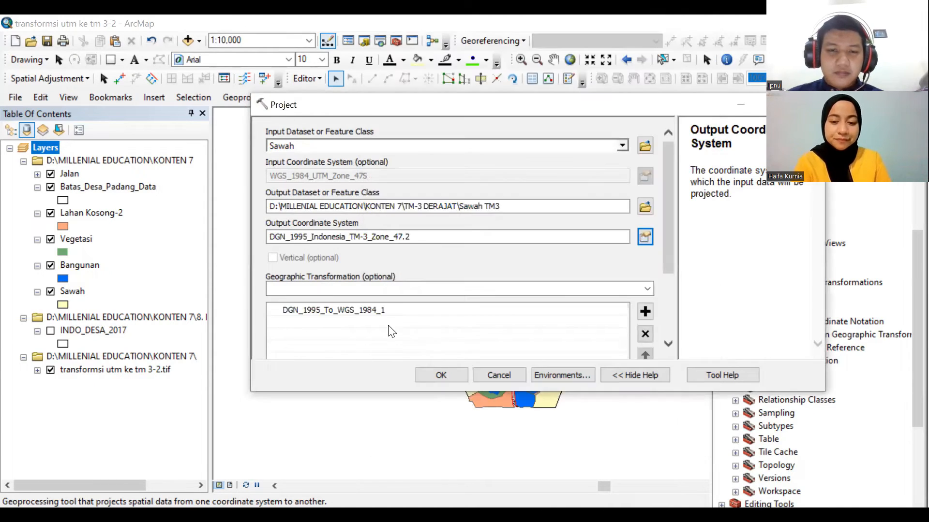
click(441, 375)
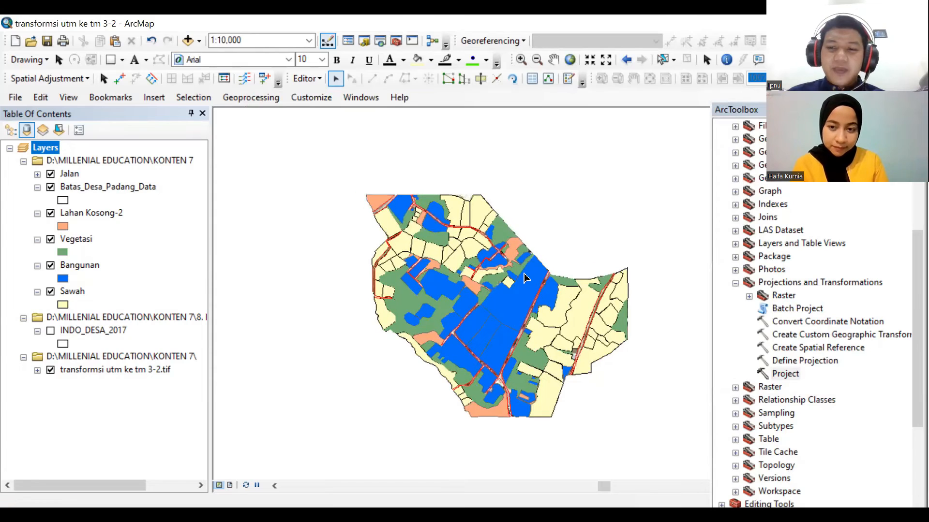
scroll(526, 278, up, 3)
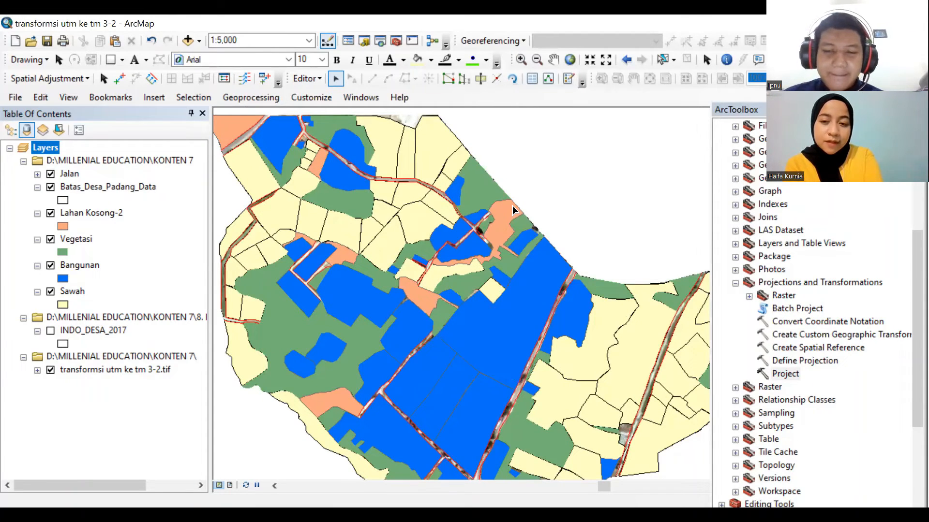
scroll(535, 269, down, 3)
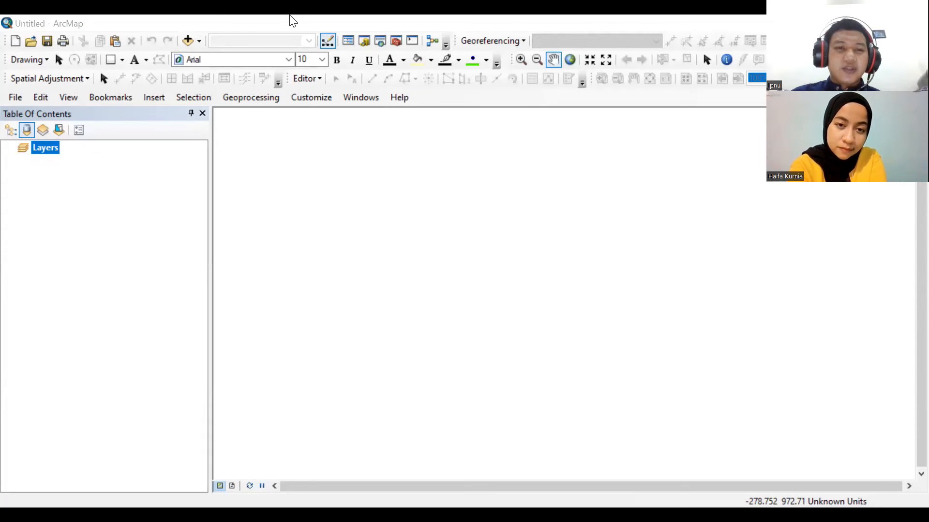
Add all six TM3 shapefiles from the TM-3 DERAJAT folder to the empty map and zoom to the Jalan TM3 layer.
click(188, 41)
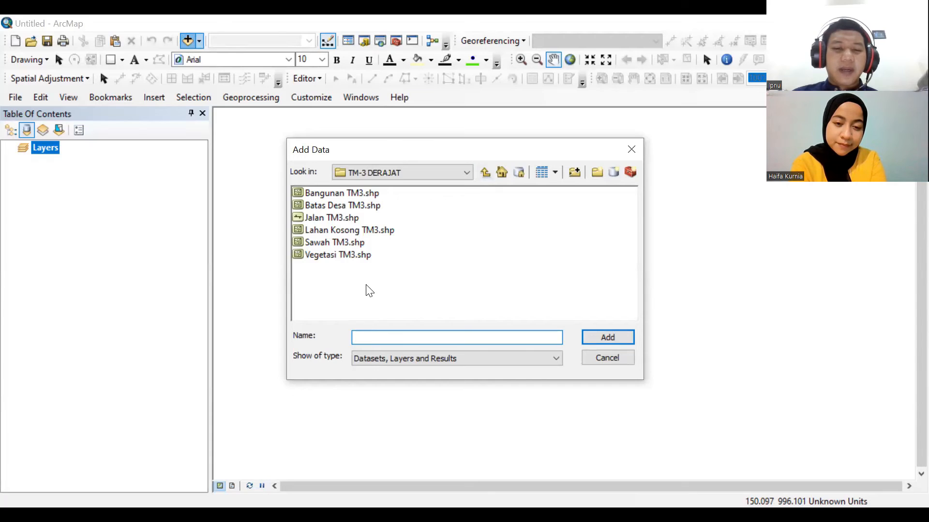
drag(366, 262, 344, 185)
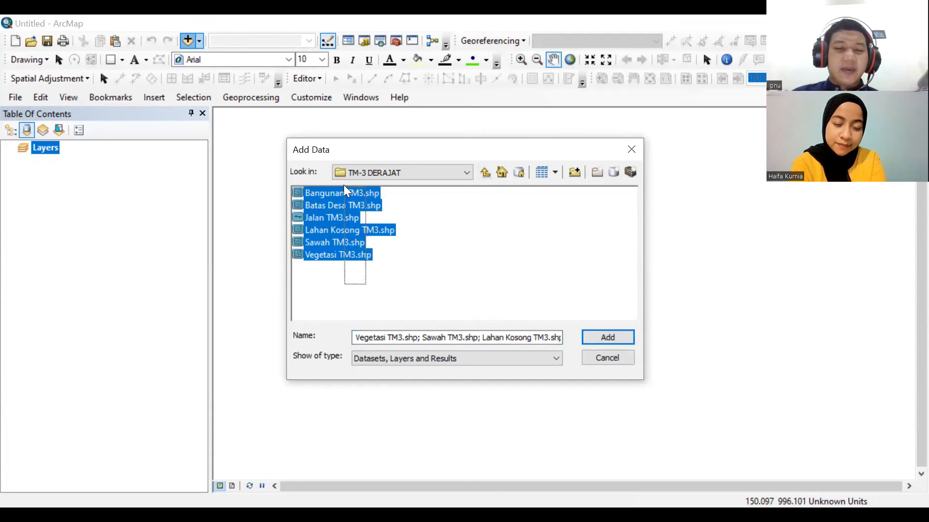
click(597, 332)
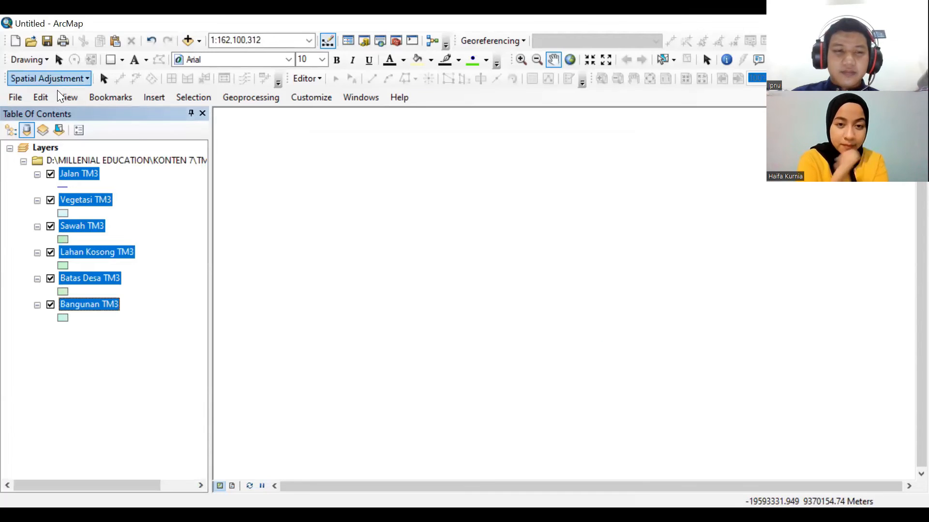
right_click(83, 173)
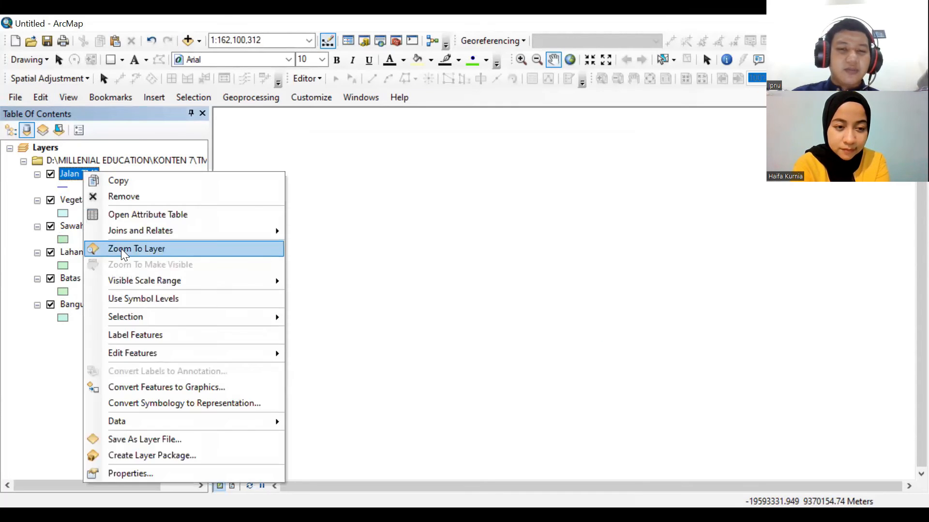
click(121, 249)
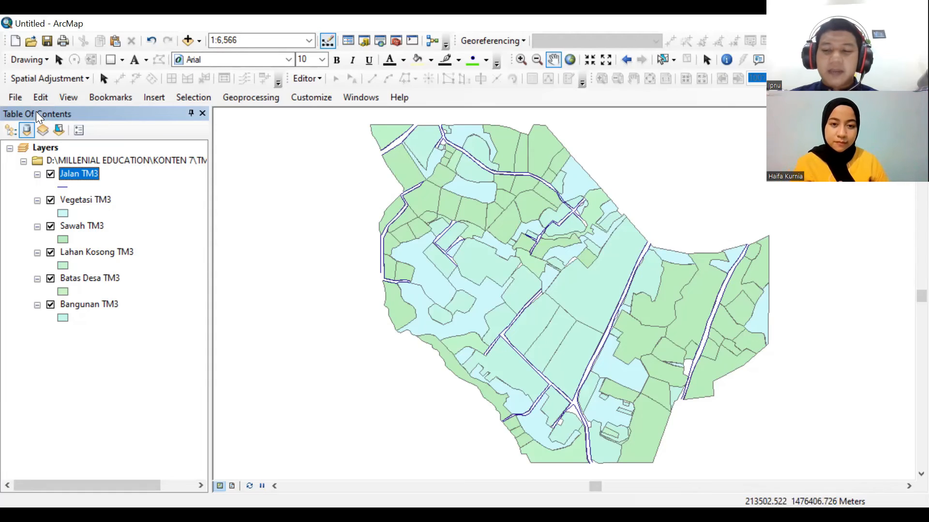
Check the current coordinate system in the data frame properties of the new map.
click(63, 96)
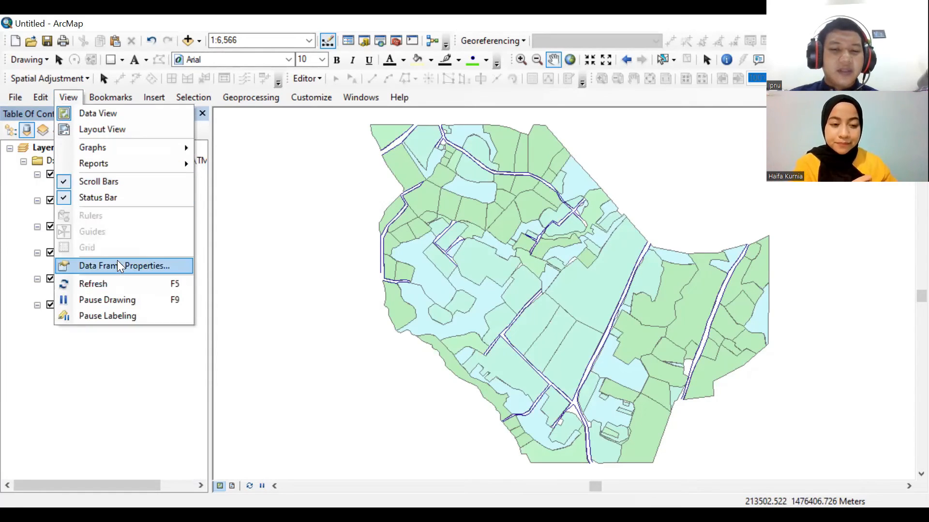
click(117, 265)
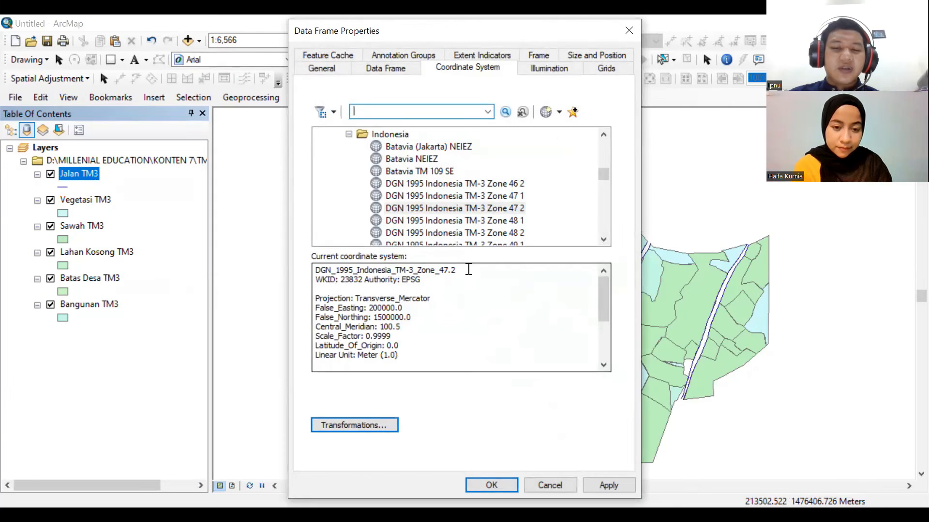
drag(469, 269, 343, 275)
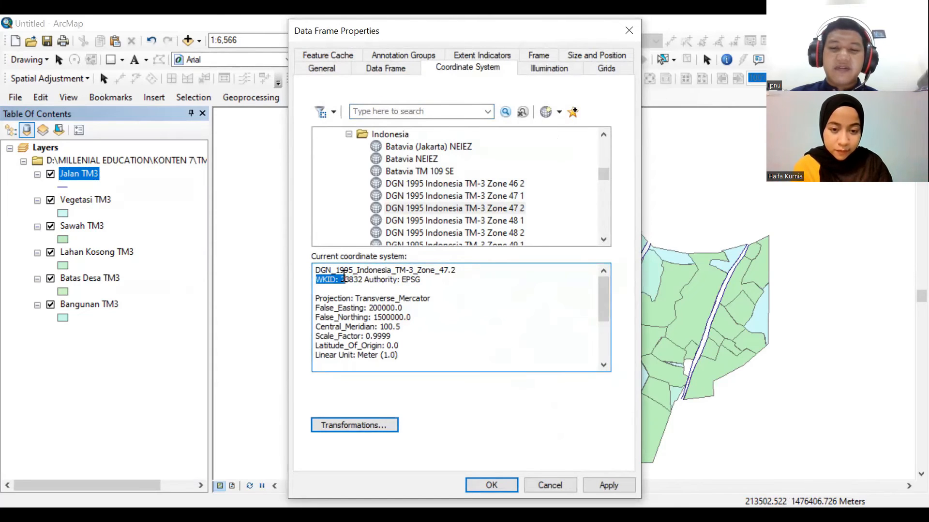
click(602, 484)
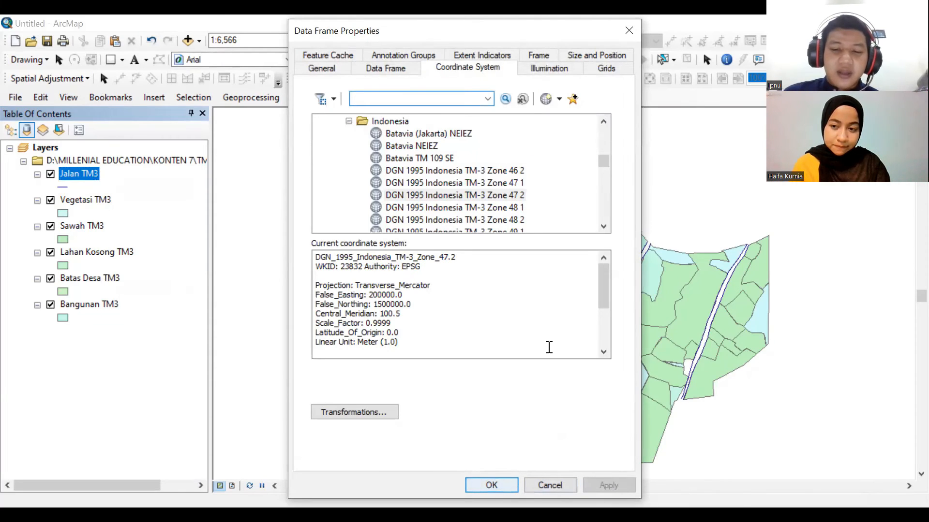
click(492, 485)
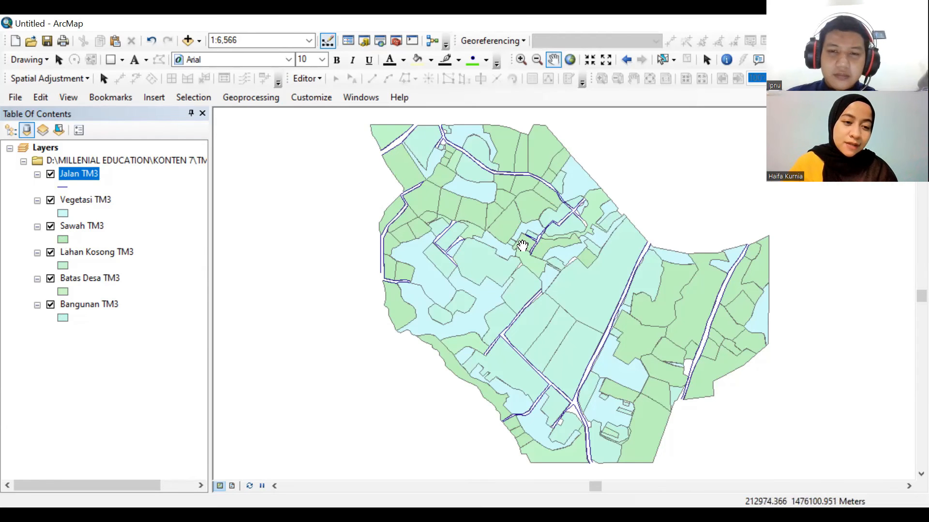
scroll(525, 240, up, 2)
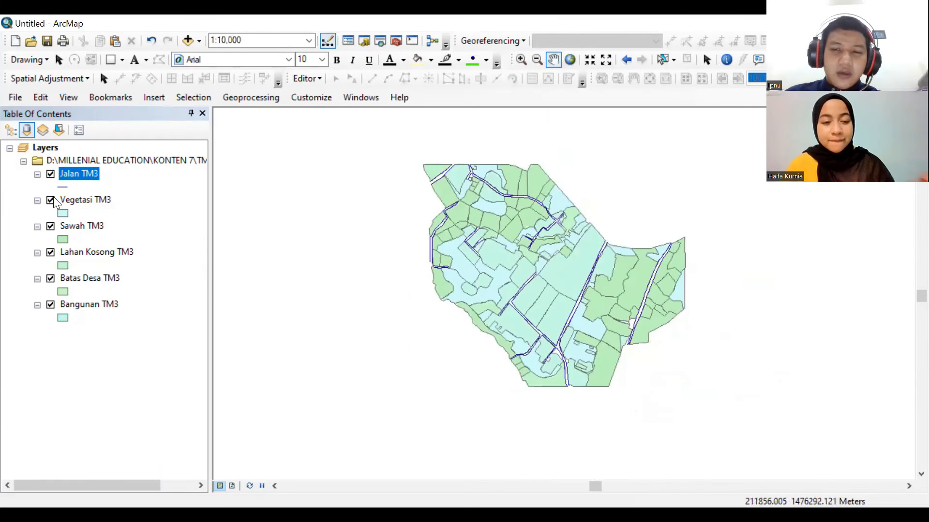
Open the attribute table of the Lahan Kosong TM3 layer.
click(93, 253)
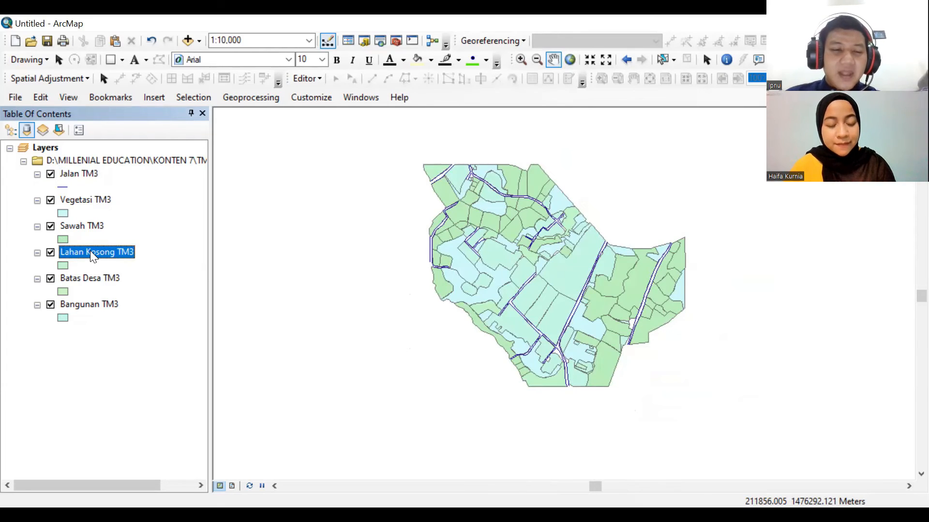
right_click(89, 251)
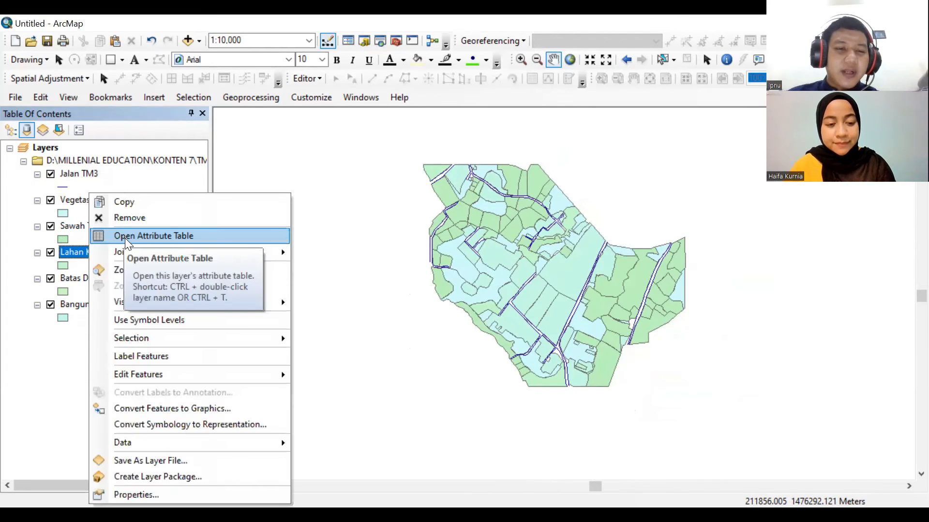
click(127, 242)
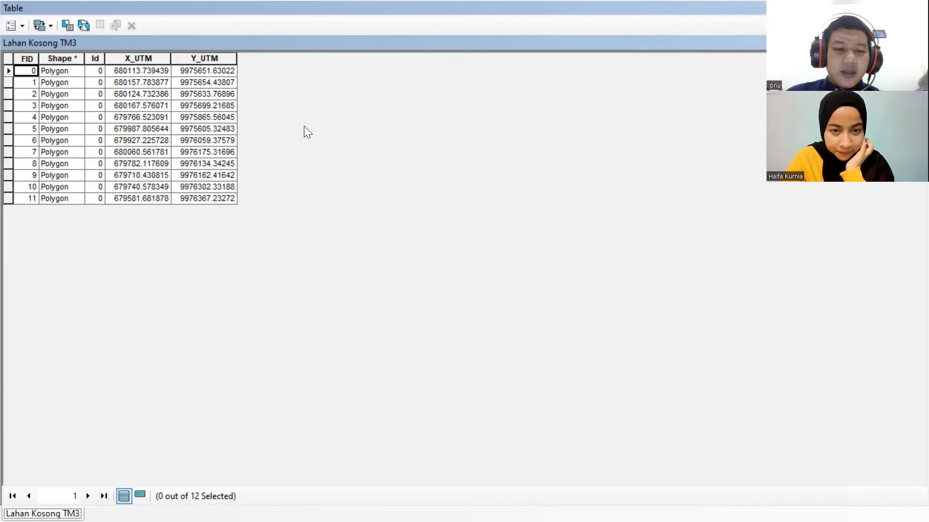
Add a Double field named X_TM3 to the Lahan Kosong TM3 table.
click(23, 27)
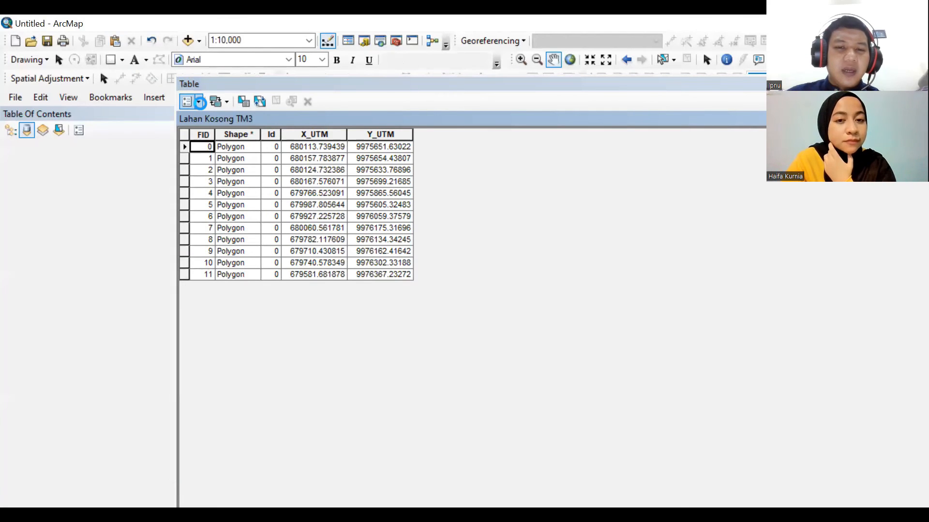
click(200, 104)
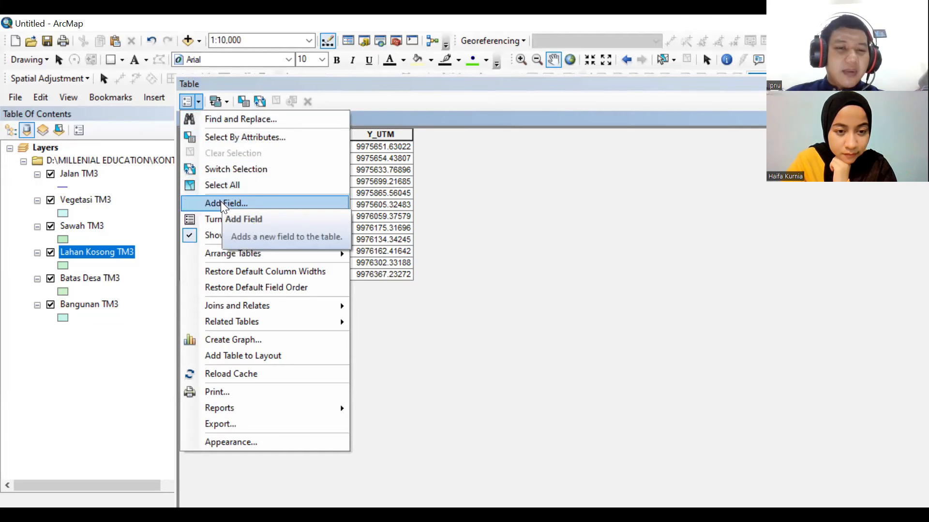
click(237, 210)
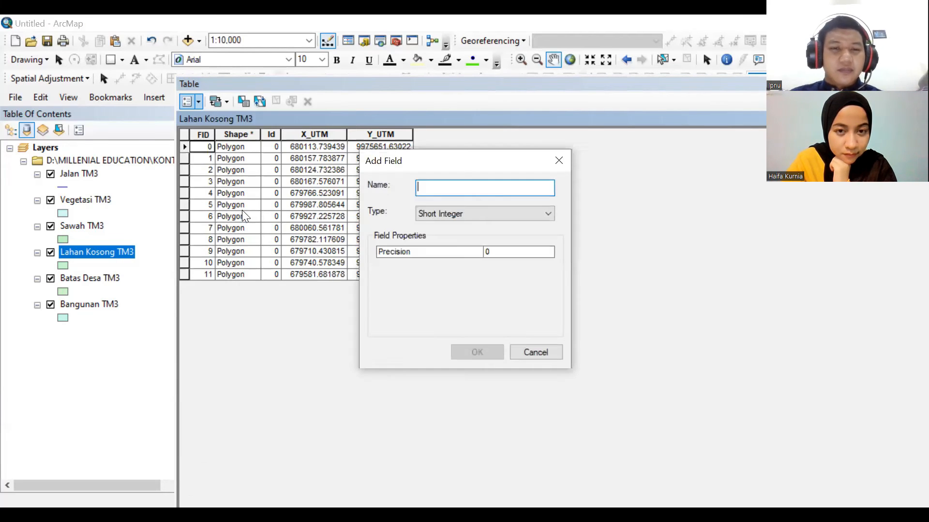
text(X)
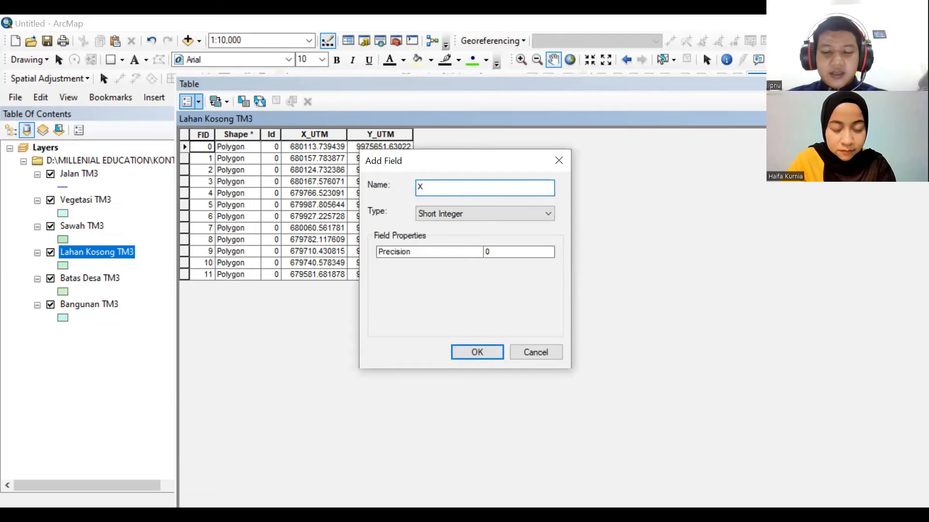
text(_)
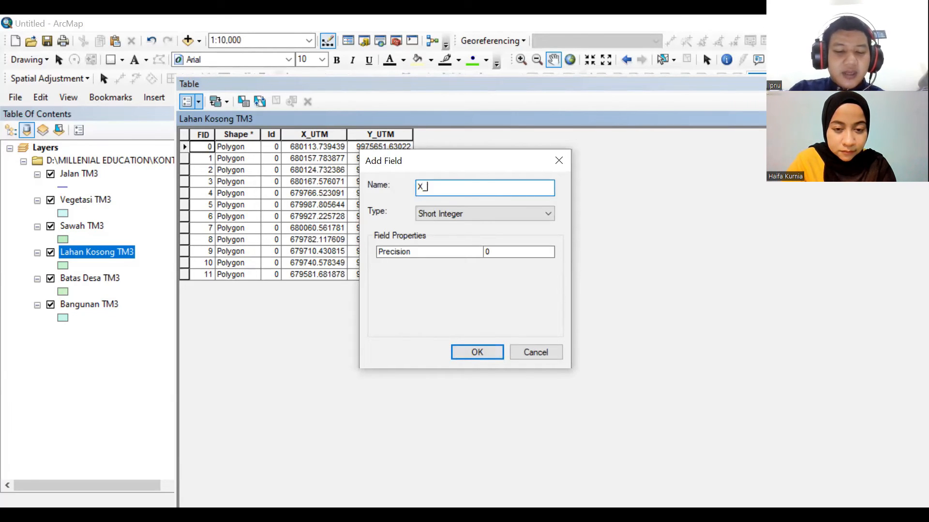
text(TM)
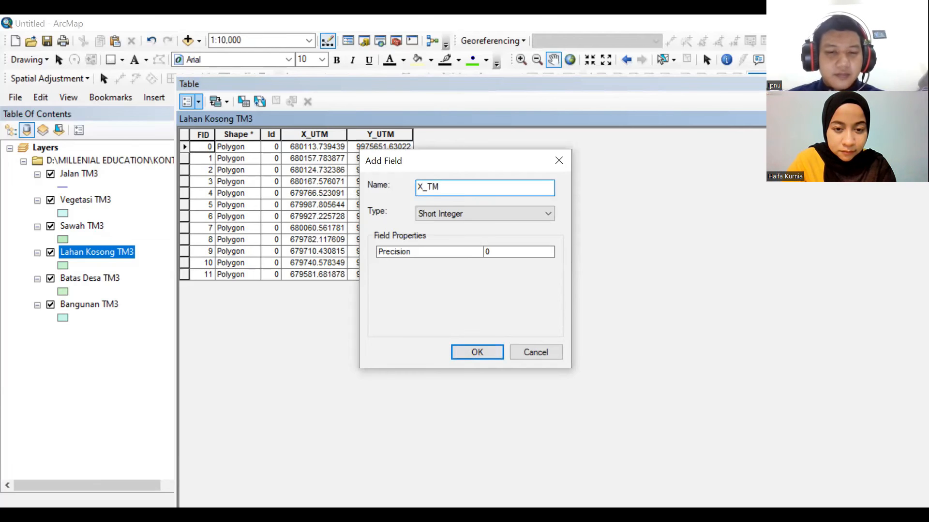
text(3)
click(476, 216)
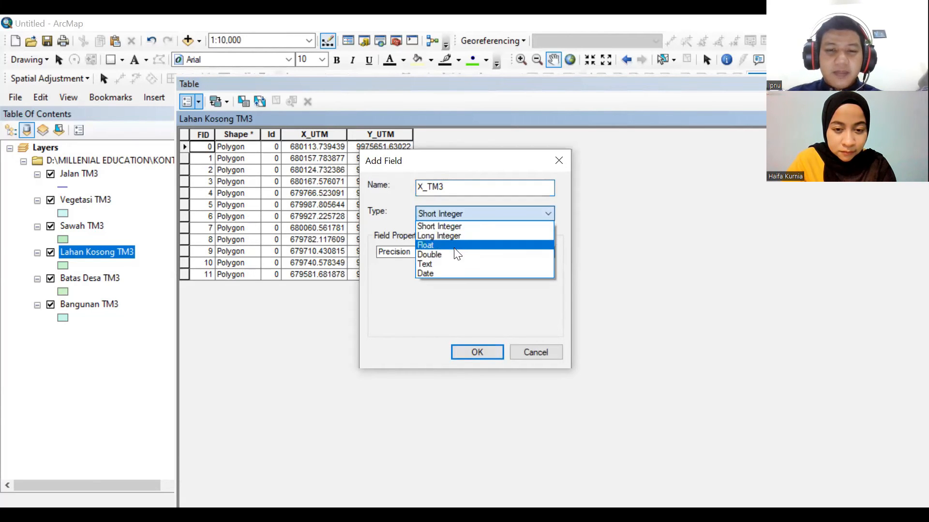
click(454, 255)
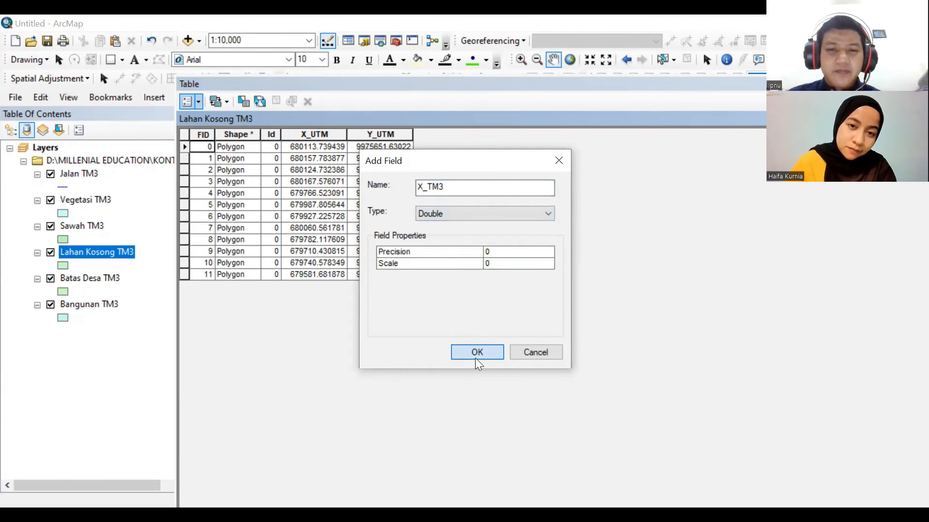
click(476, 353)
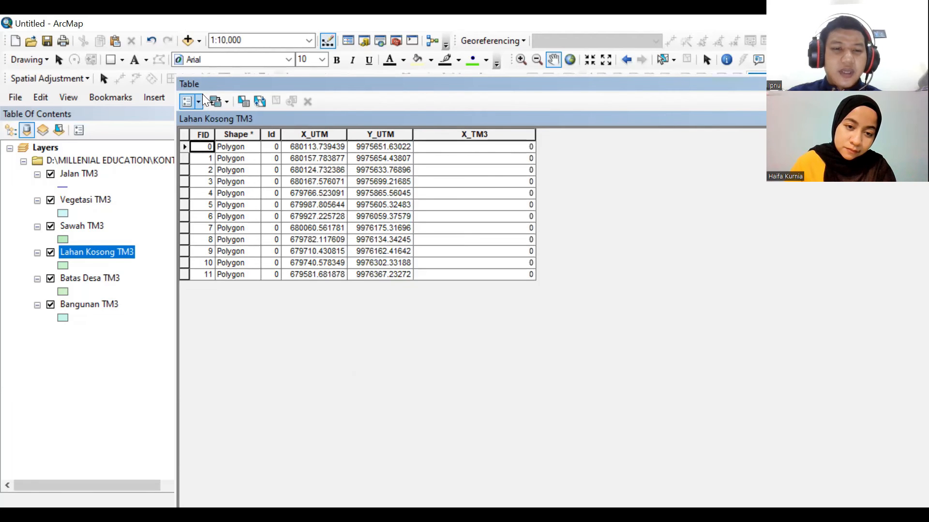
Add a Double field named Y_TM3 to the Lahan Kosong TM3 table.
click(191, 101)
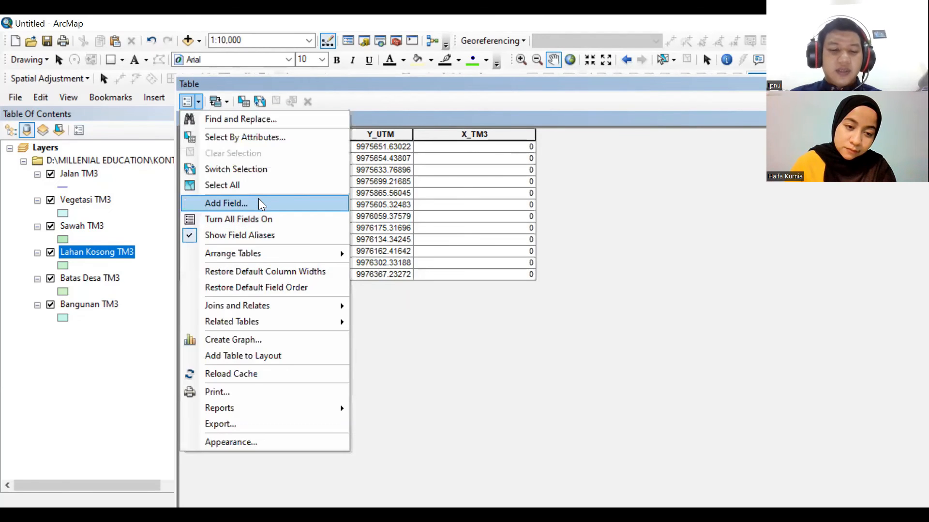
click(259, 202)
text(T)
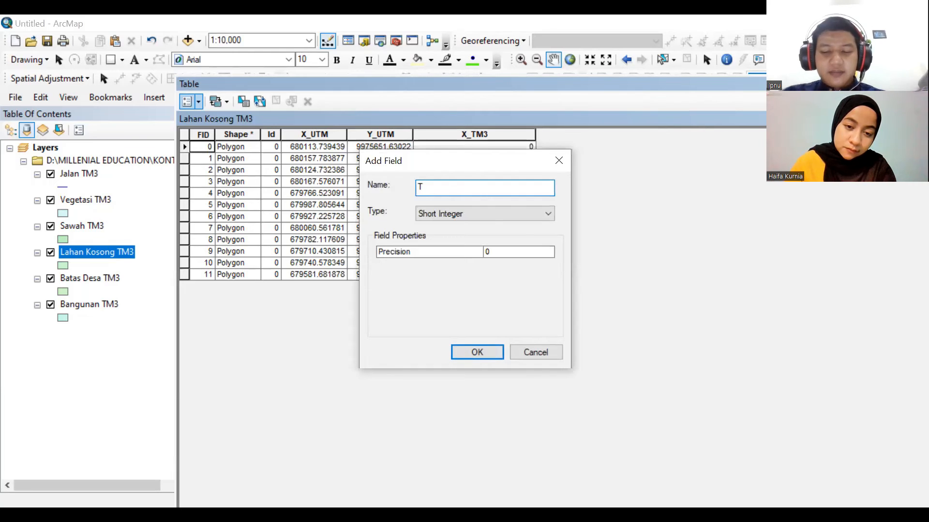
text(_TM 3)
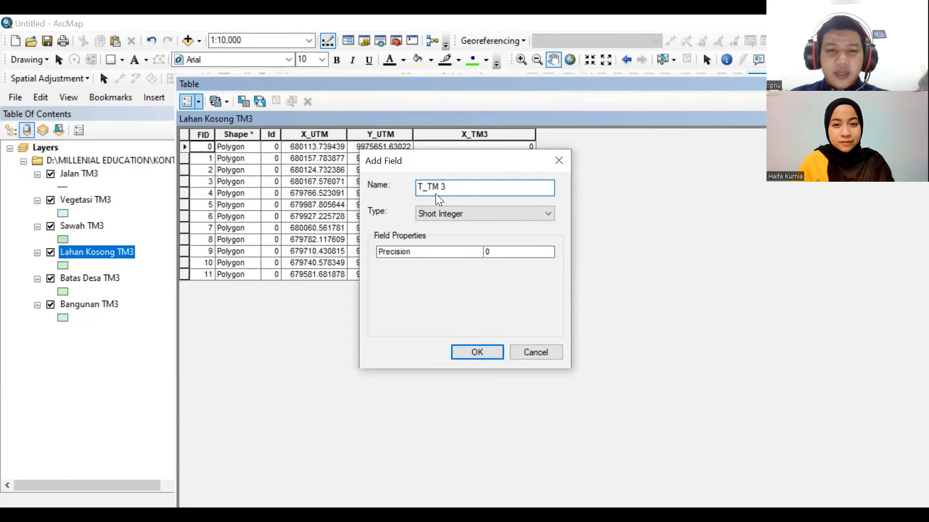
drag(423, 186, 409, 187)
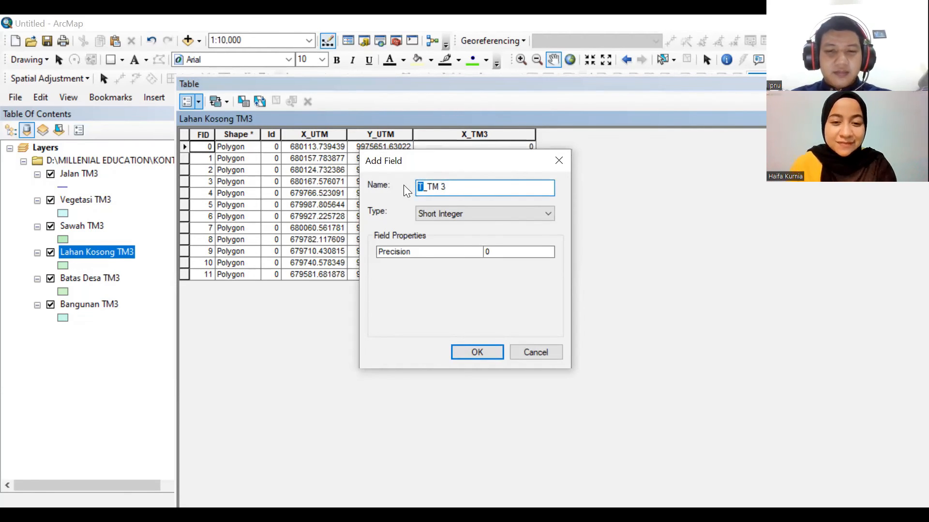
text(Y)
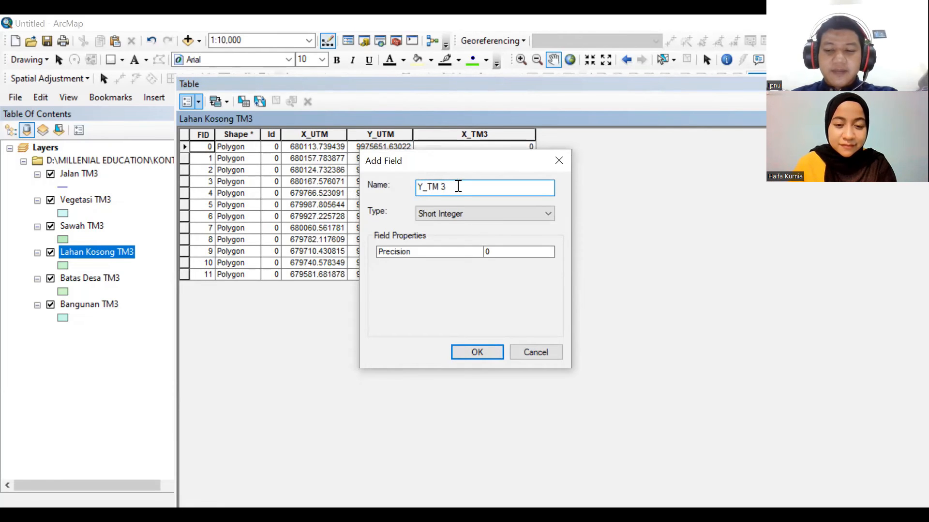
key(BackSpace)
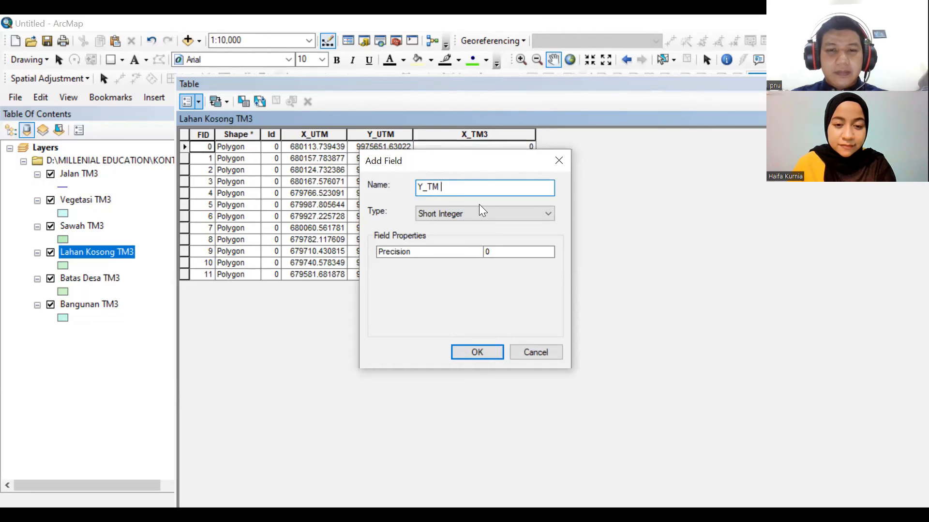
key(BackSpace)
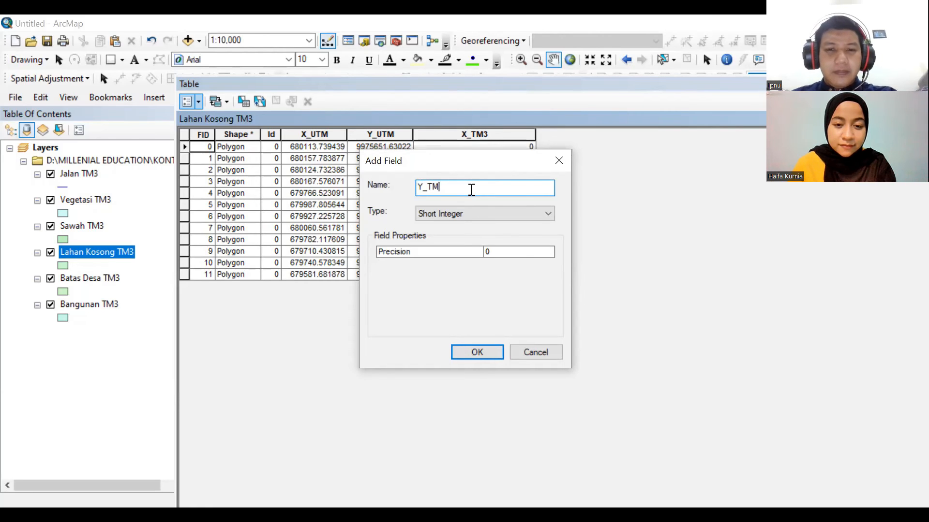
text(3)
click(466, 213)
click(465, 264)
click(491, 355)
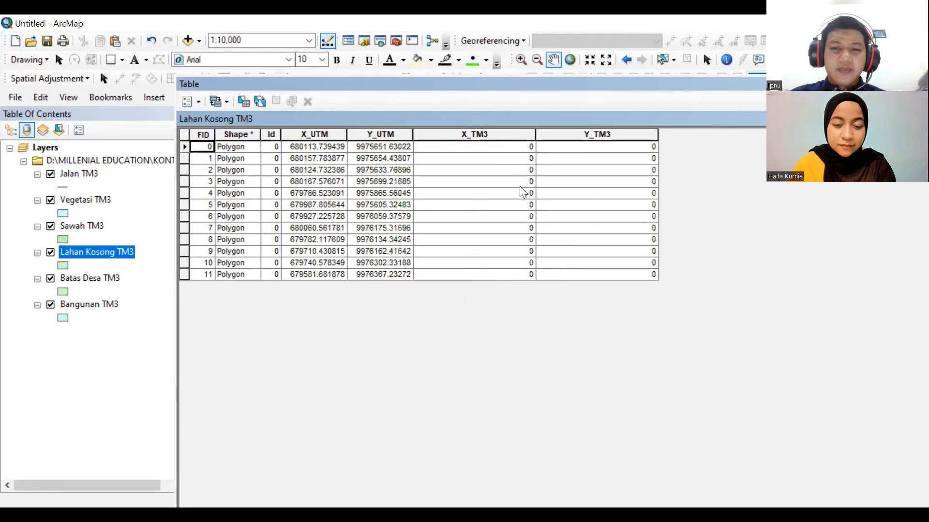
Calculate the X coordinate of centroid into X_TM3 in meters, using the data frame's coordinate system.
click(487, 133)
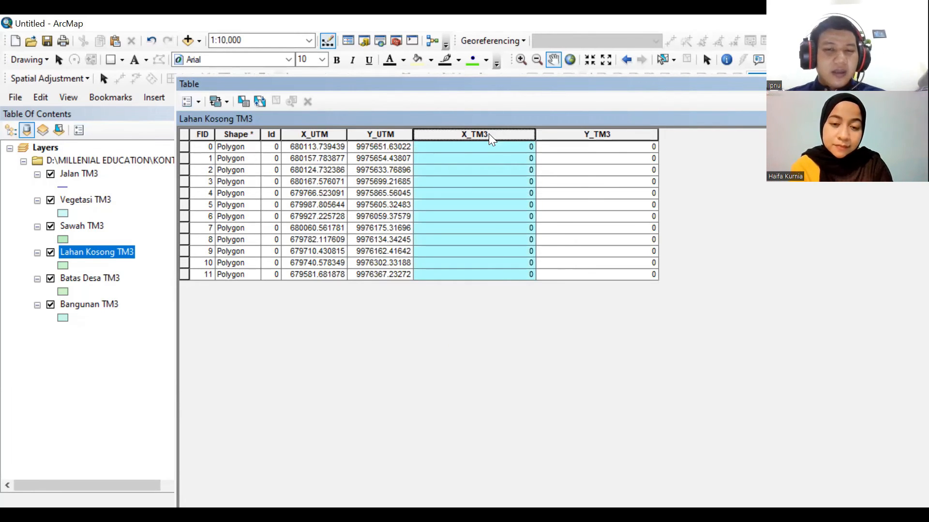
right_click(489, 133)
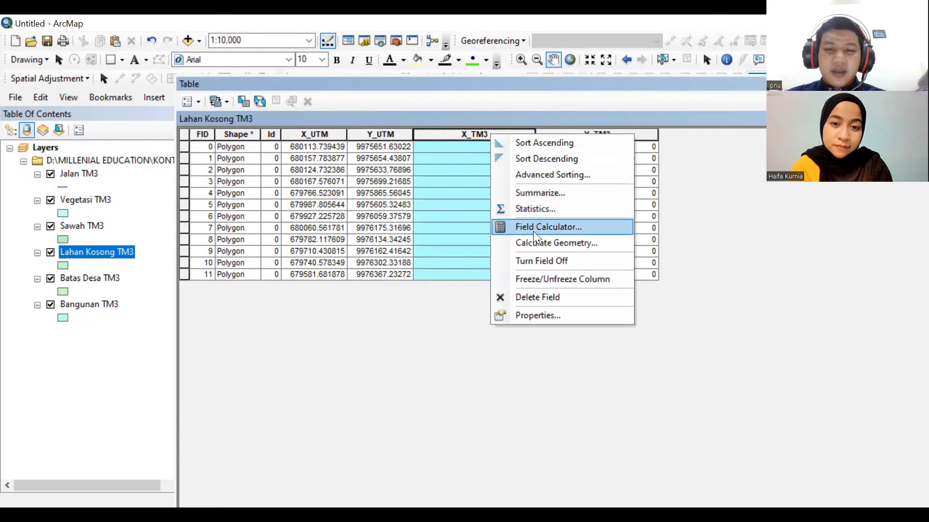
click(556, 242)
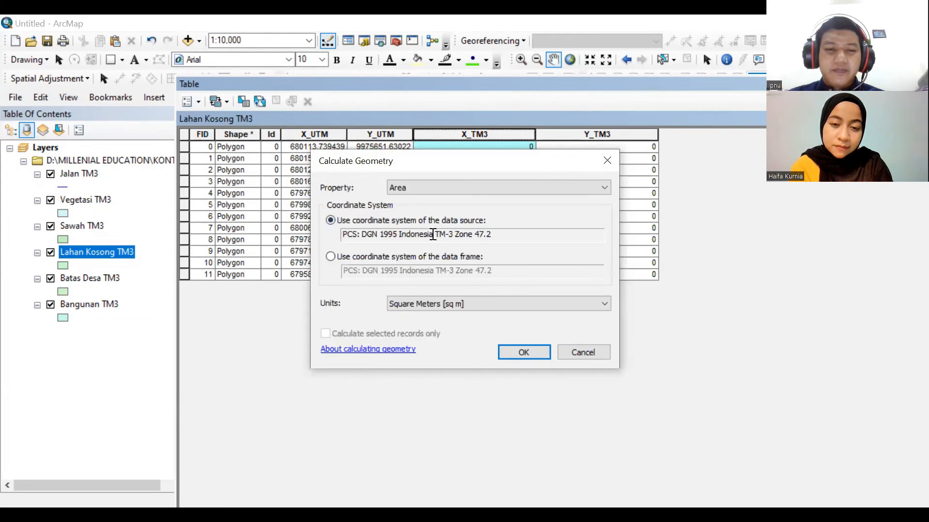
click(478, 187)
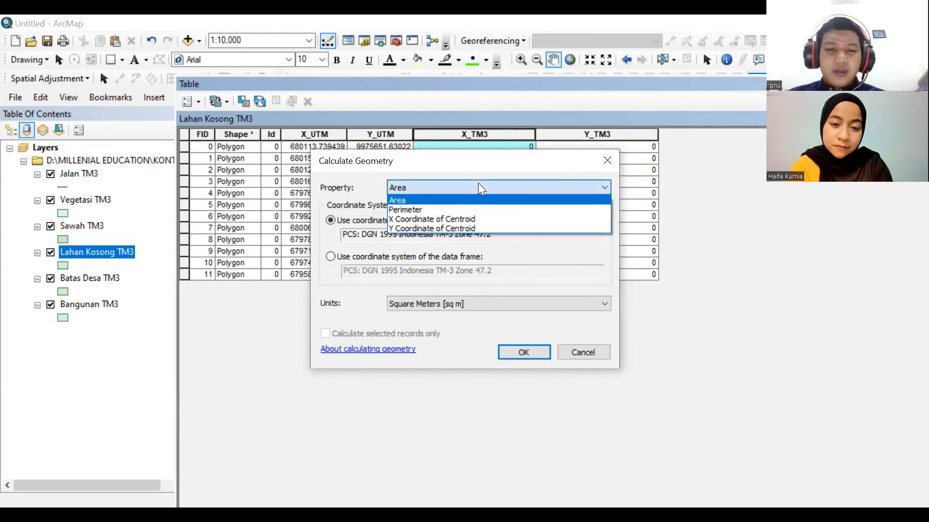
click(463, 219)
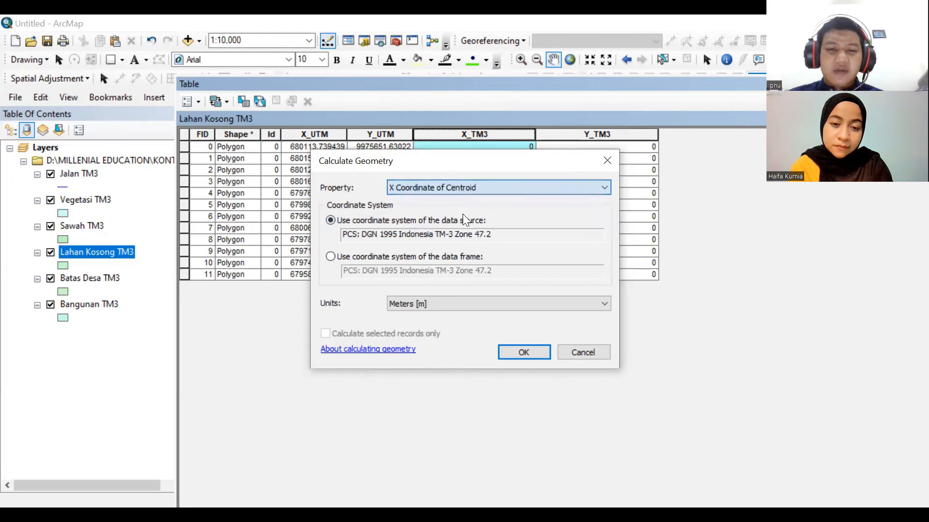
click(344, 255)
click(537, 305)
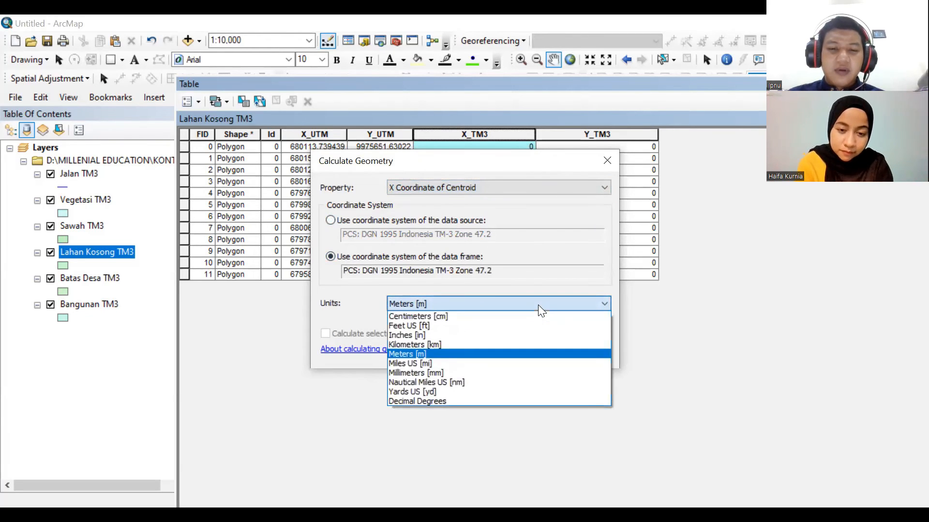
click(422, 356)
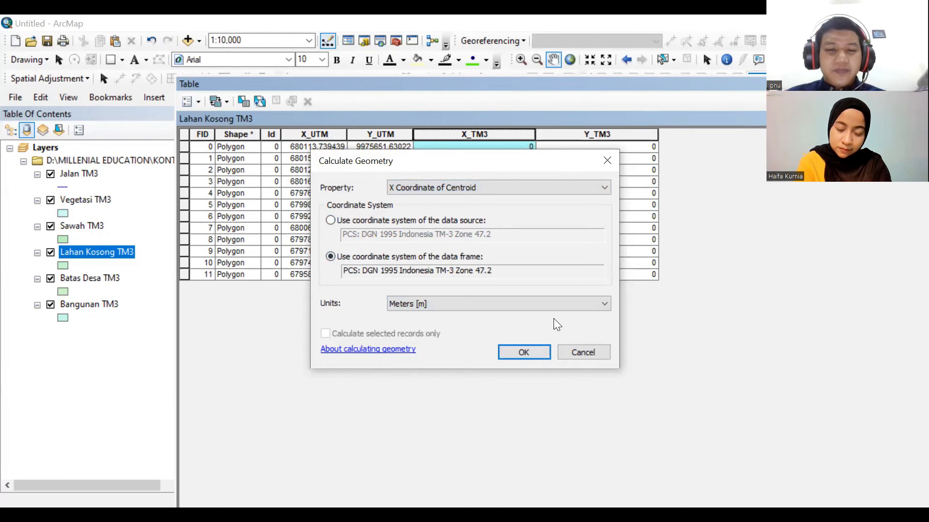
click(528, 356)
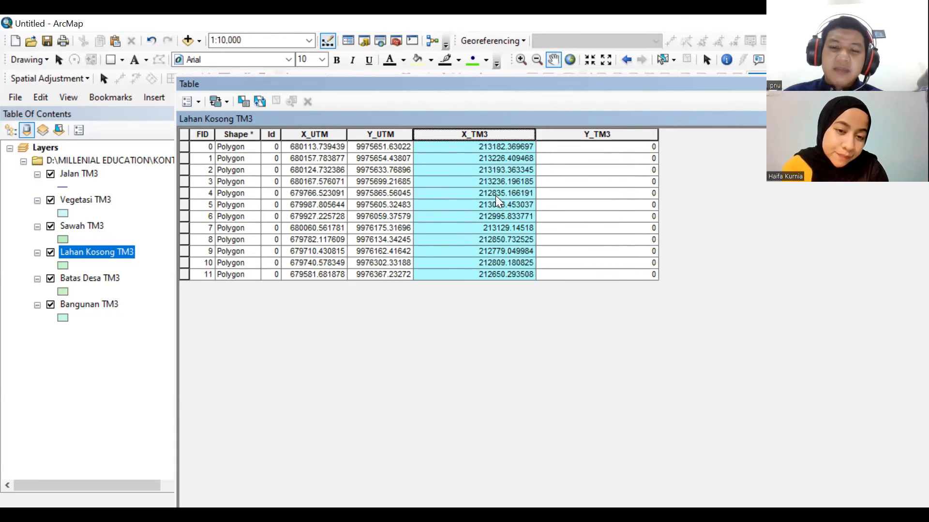
Calculate the Y coordinate of centroid into Y_TM3 in meters with the data frame's coordinate system, and close the table.
click(629, 136)
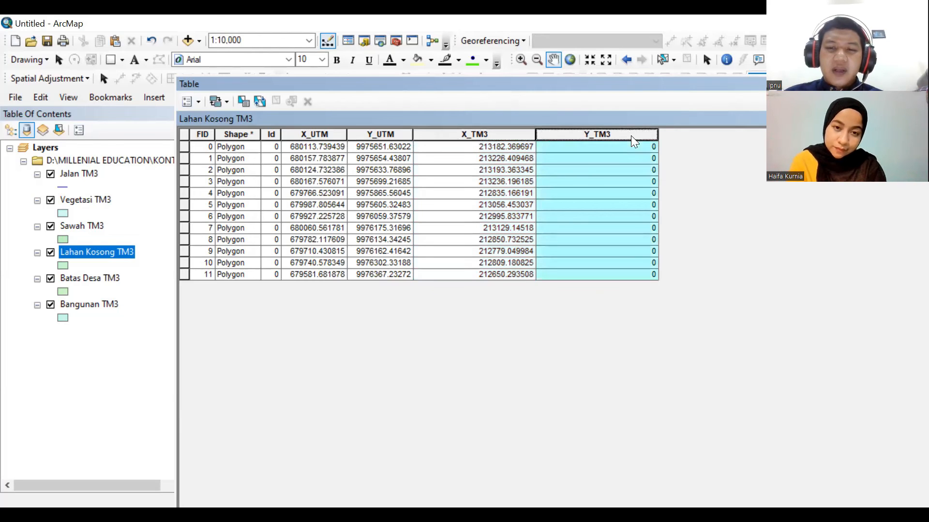
right_click(630, 135)
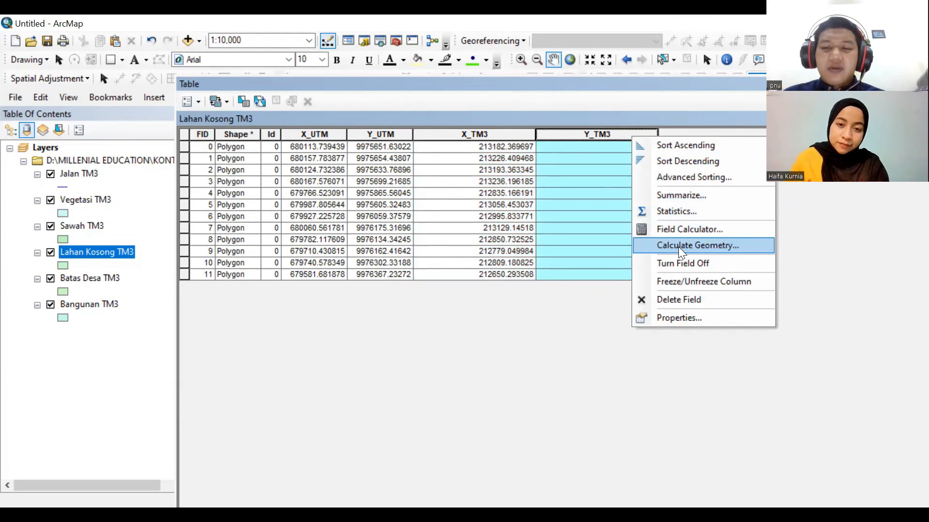
click(678, 247)
click(437, 189)
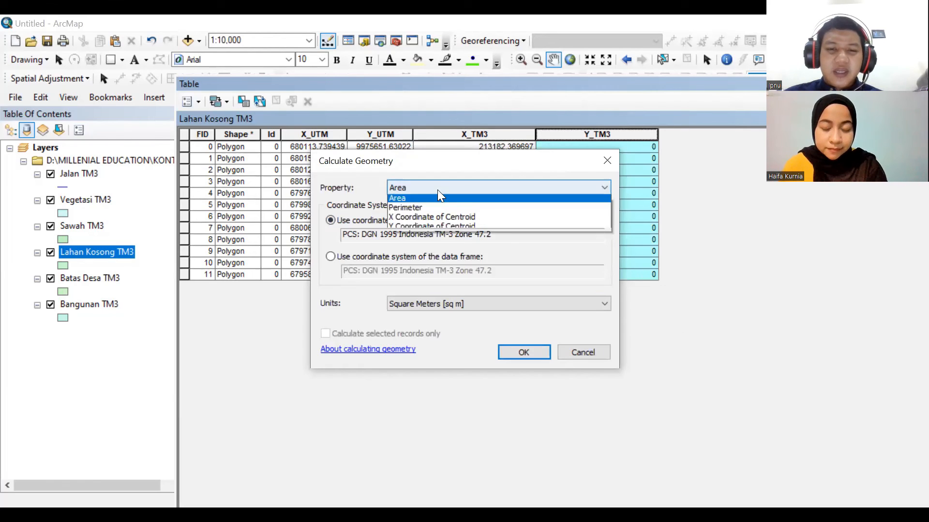
click(437, 228)
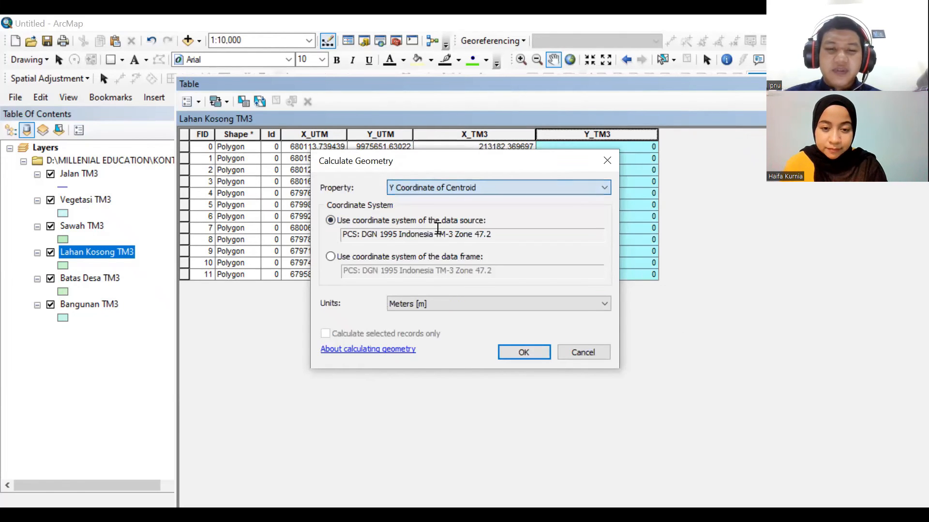
click(397, 256)
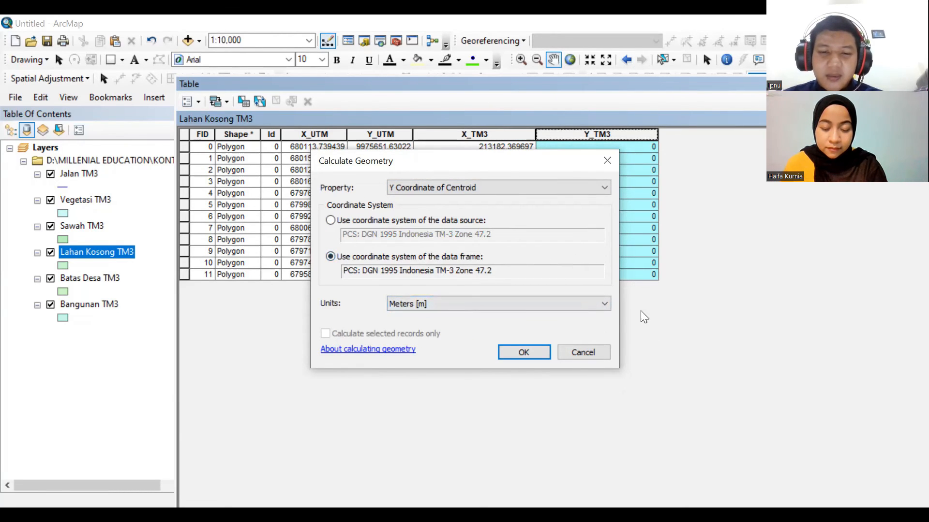
click(528, 345)
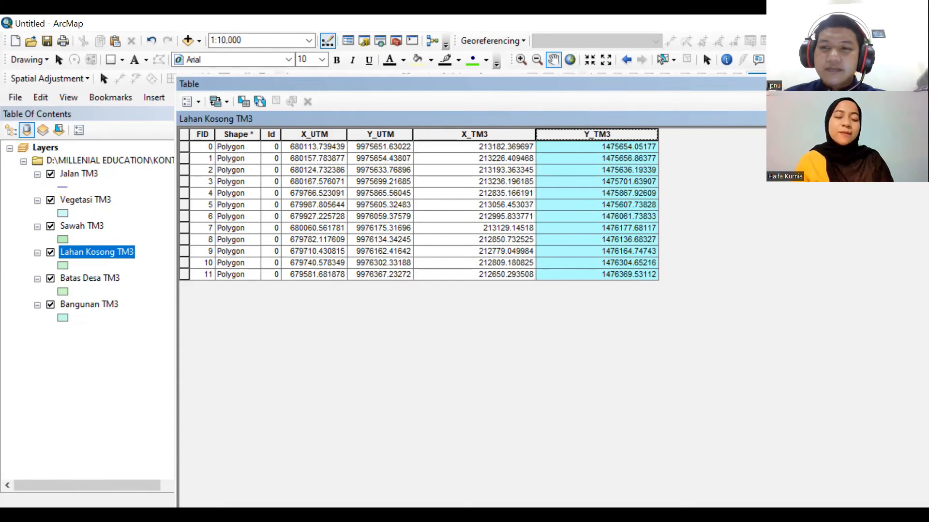
drag(800, 82, 567, 132)
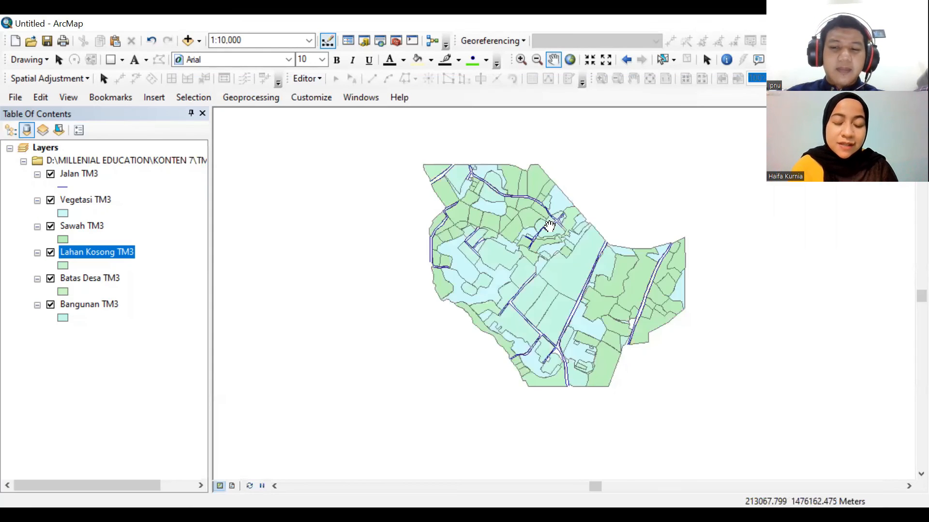
scroll(556, 217, up, 2)
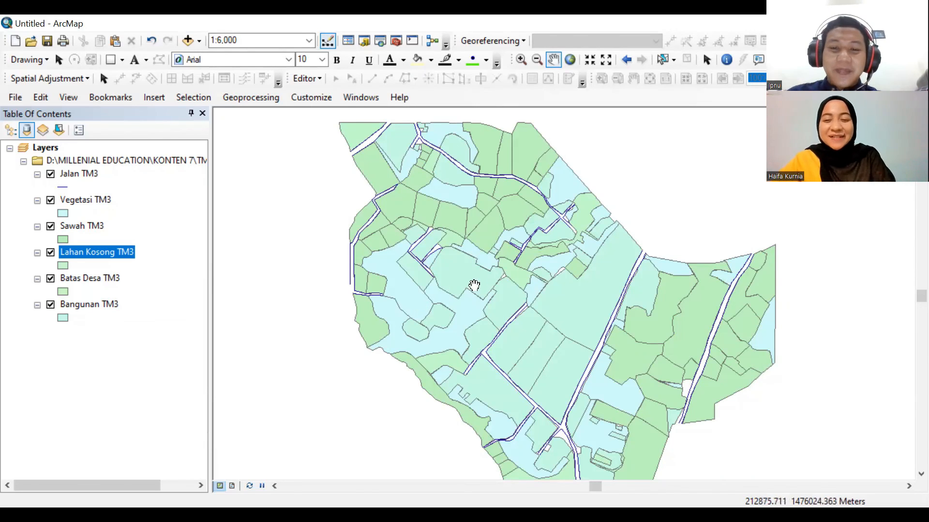
scroll(589, 247, up, 2)
scroll(589, 248, down, 3)
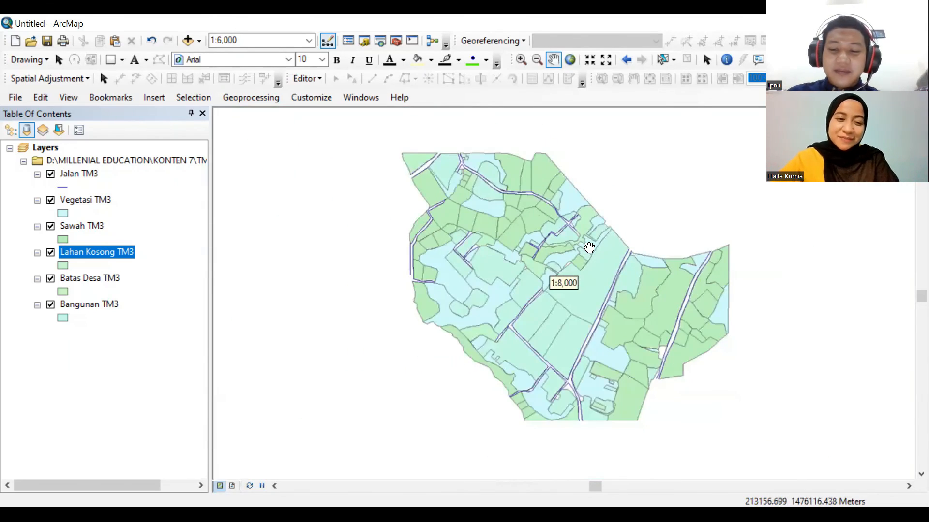